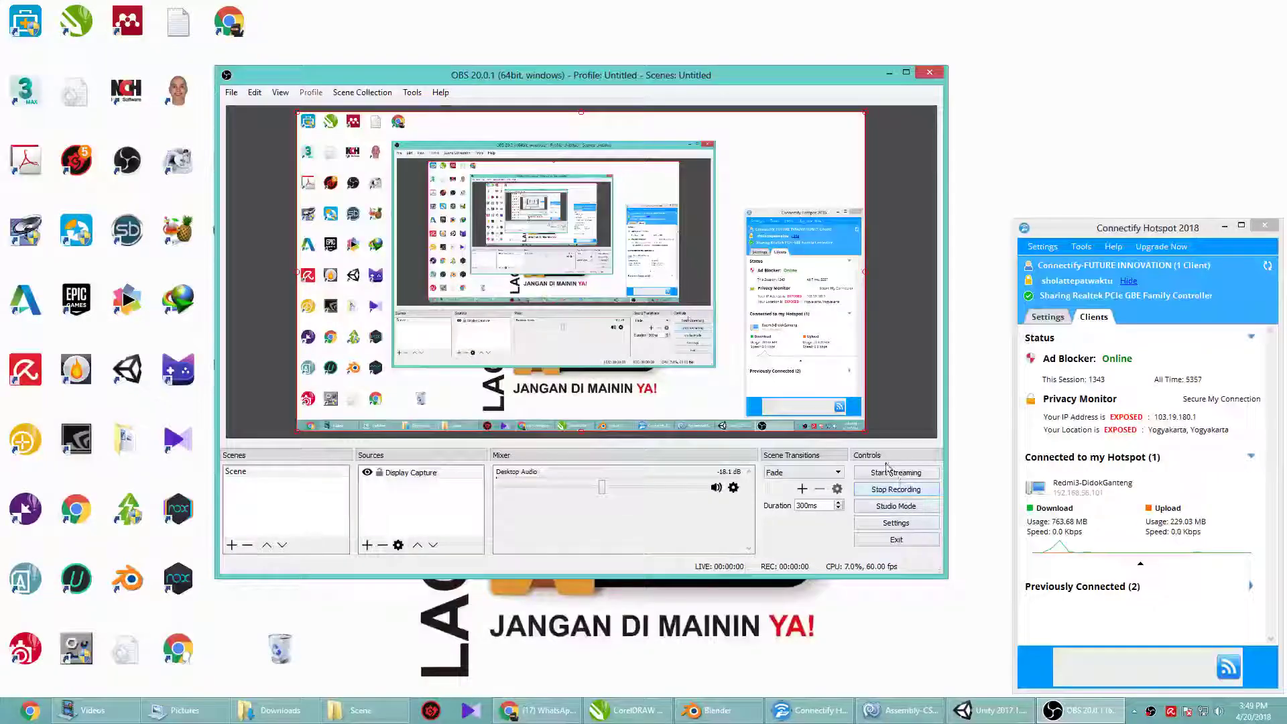
Bring Unity forward and run the halaman1 VR dental room in play mode
click(993, 712)
click(619, 39)
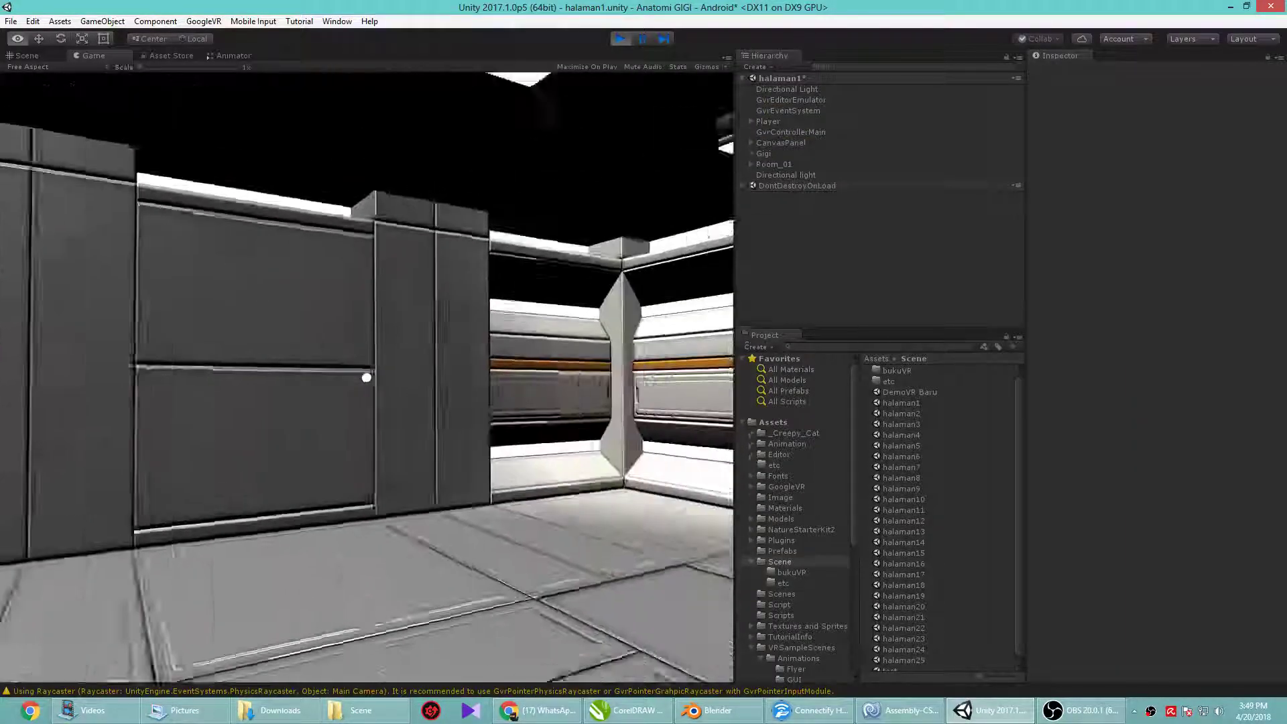
Stop play mode and move the Directional light to X 542.61, Y 52.8, Z 257.51
key(alt)
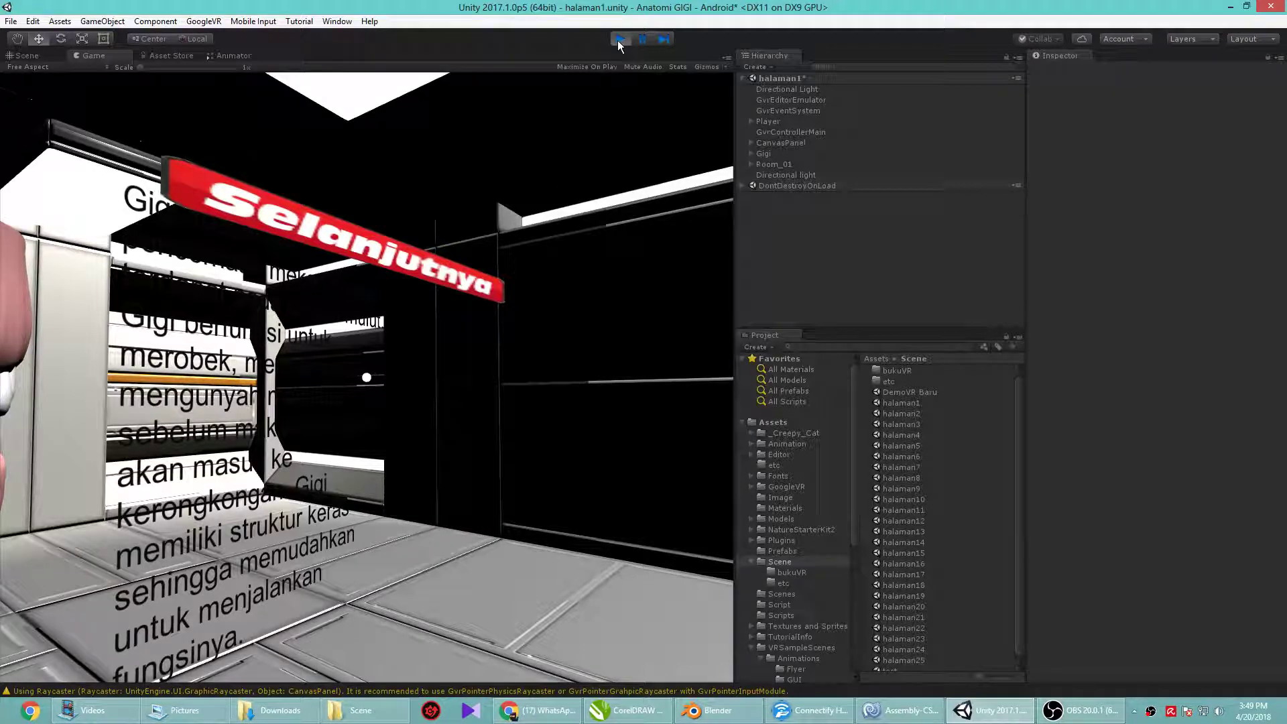
click(619, 40)
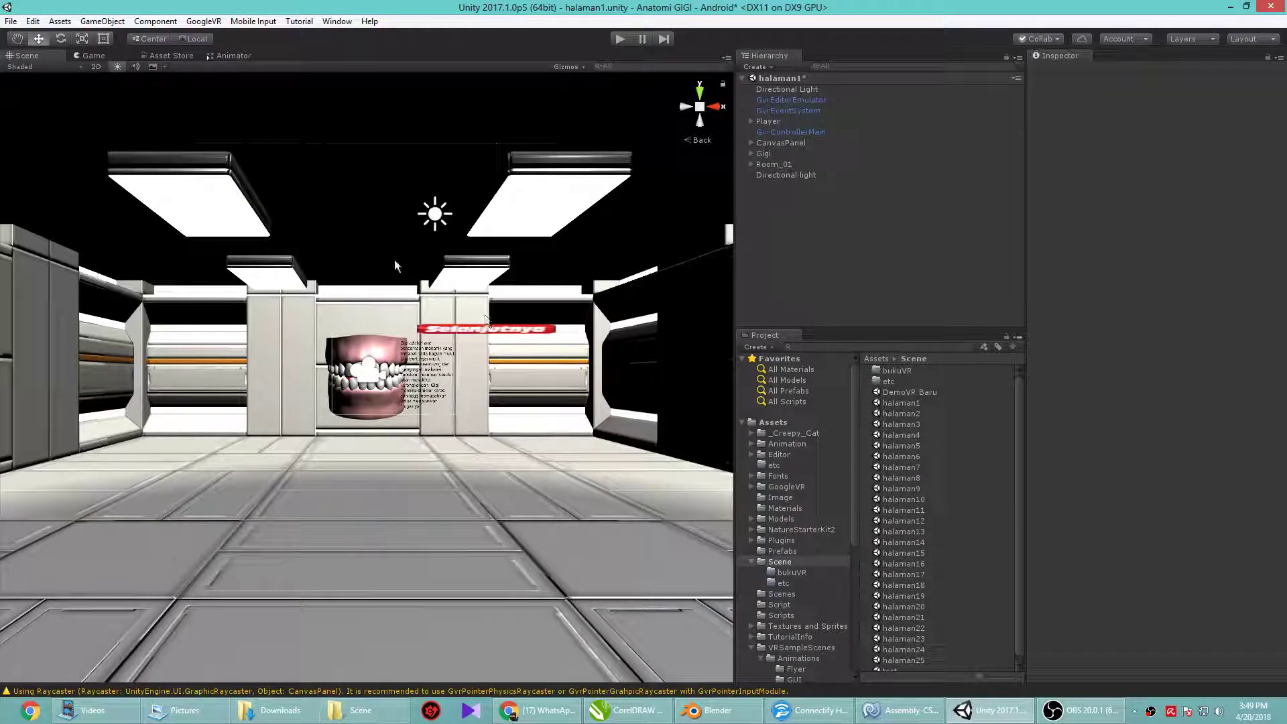
click(794, 175)
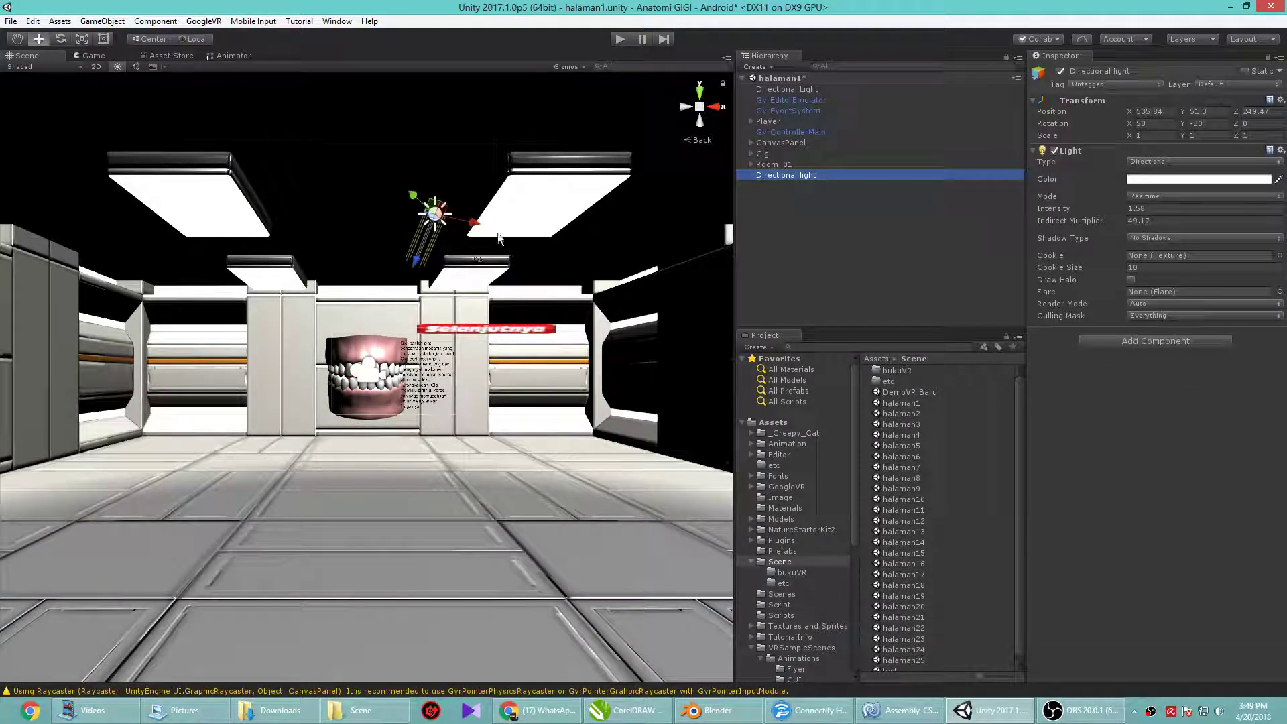
drag(416, 262, 504, 290)
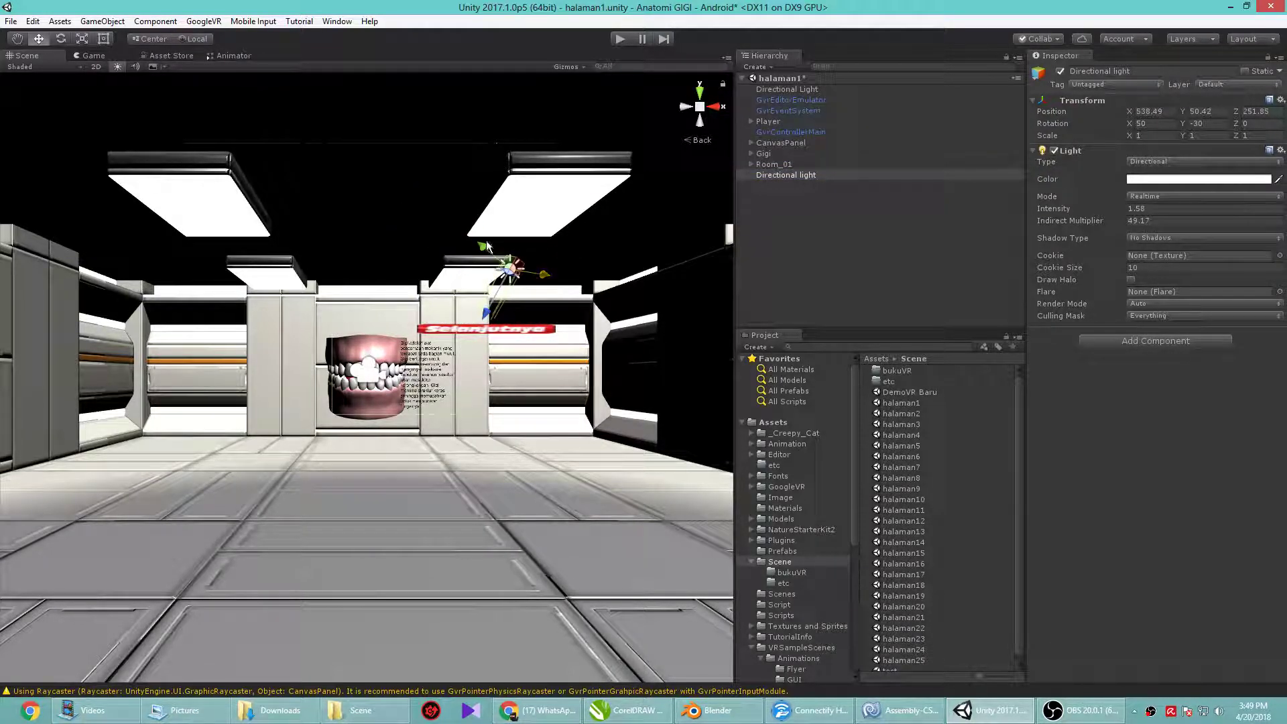
drag(487, 246, 449, 150)
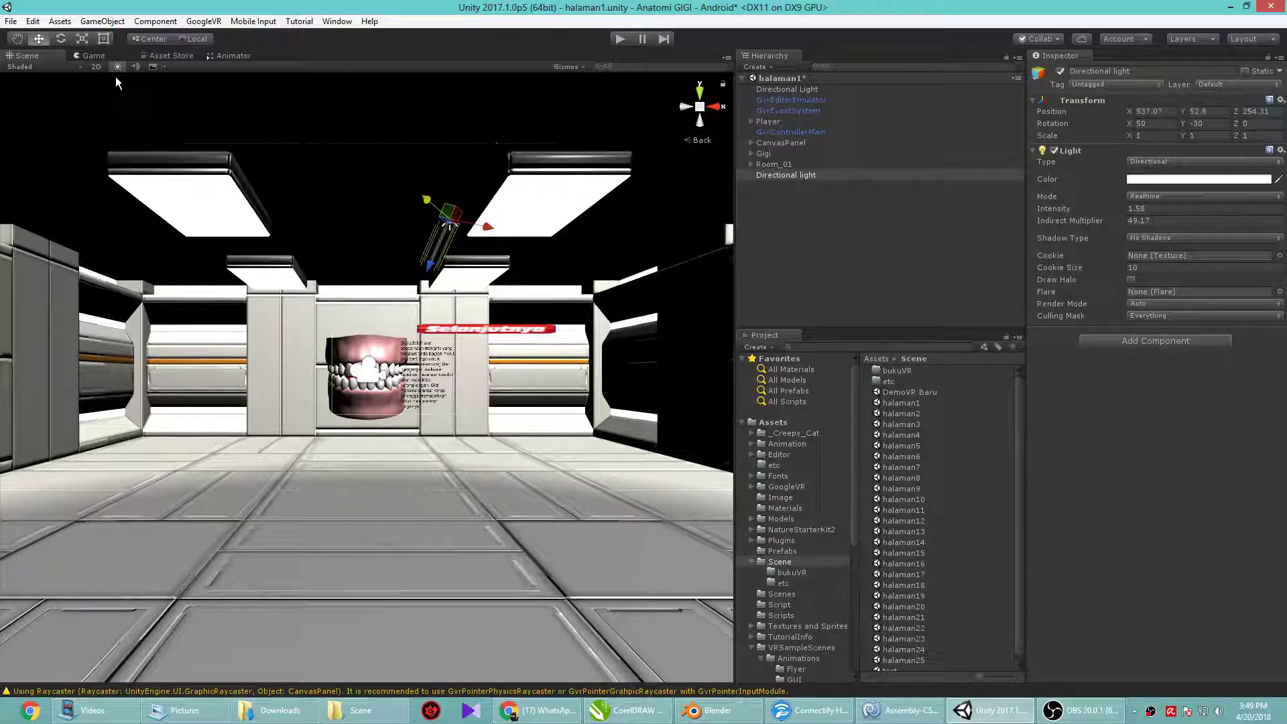
drag(449, 214, 633, 225)
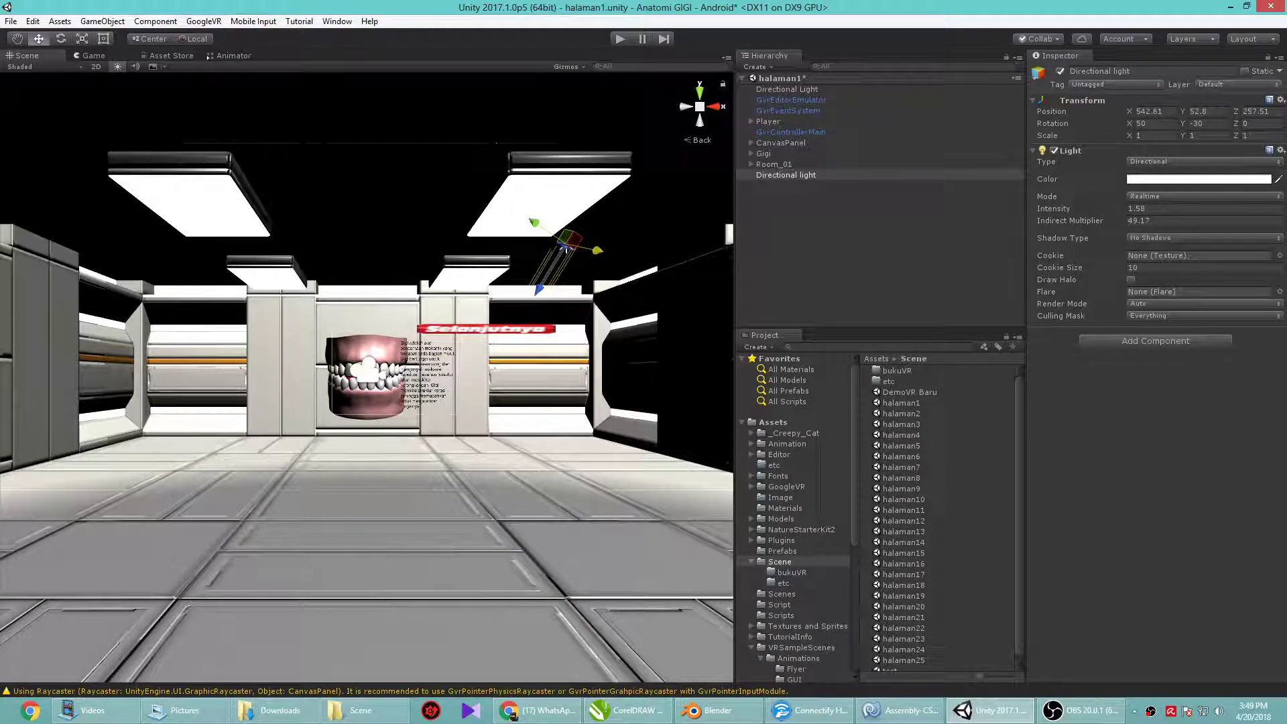
click(834, 194)
click(805, 175)
Delete the Directional light, then add, raise and delete a trial Light Probe Group
right_click(804, 175)
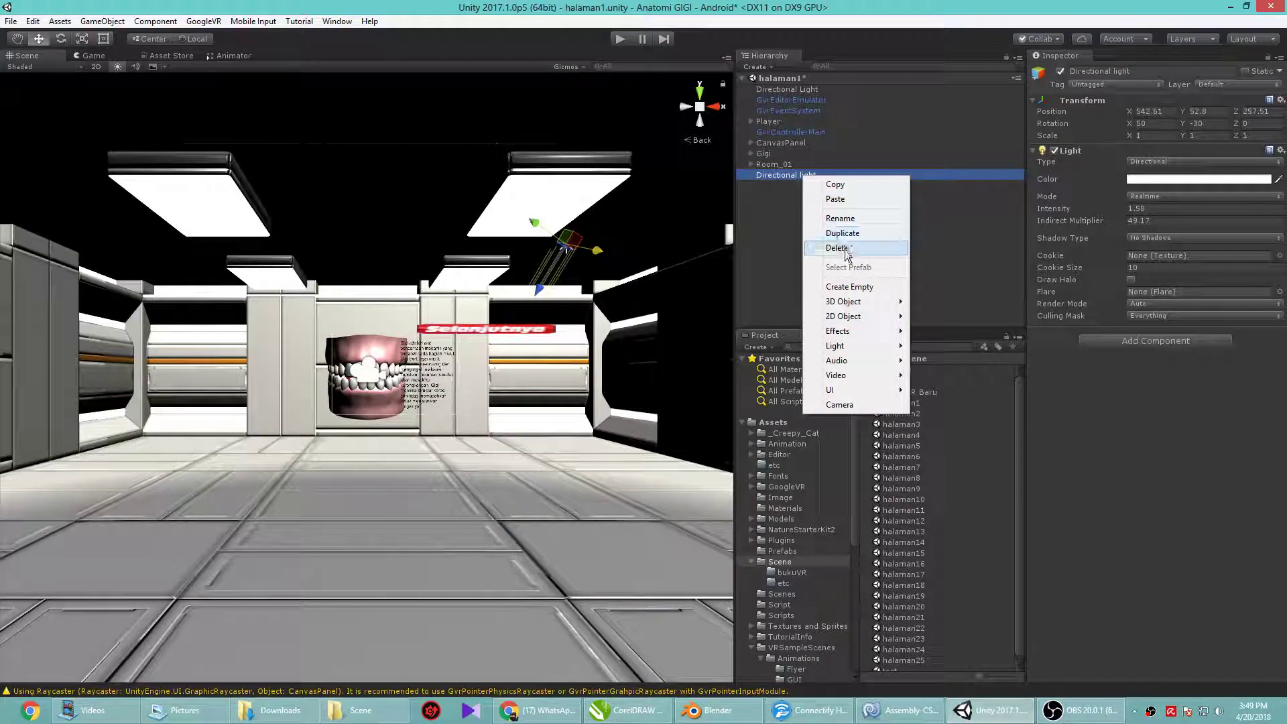
click(838, 248)
right_click(799, 228)
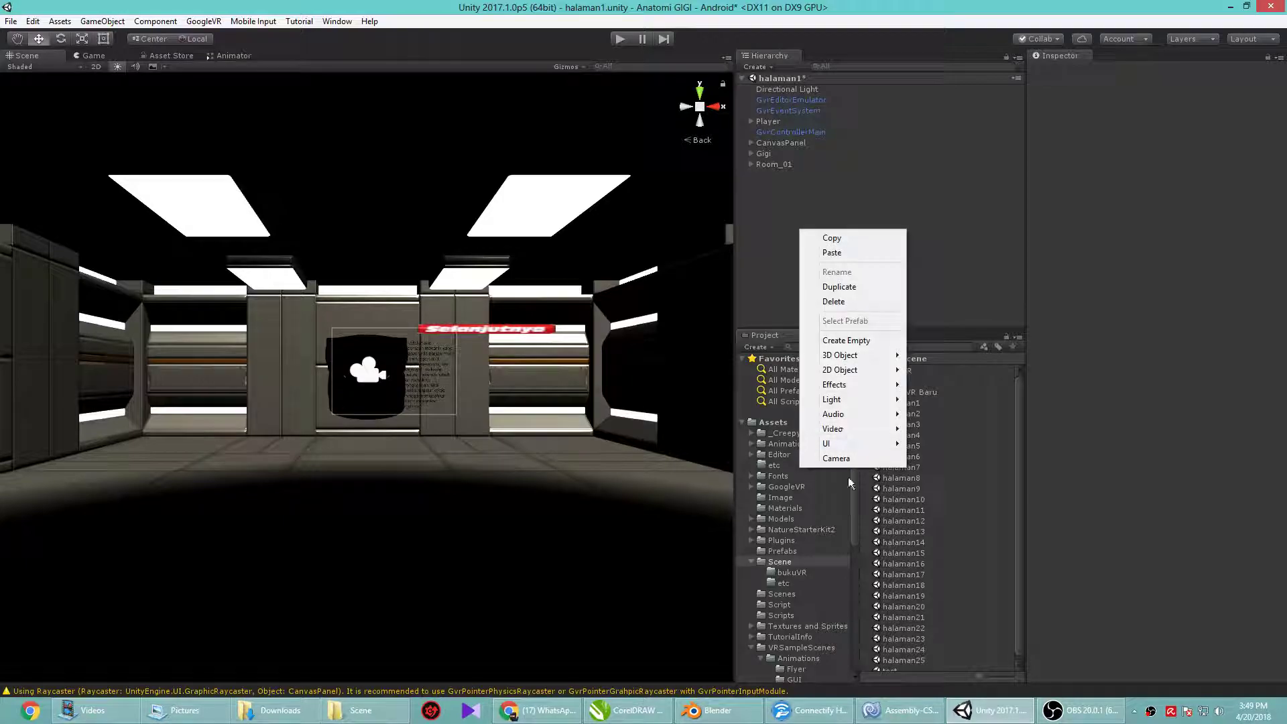
mouse_move(858, 400)
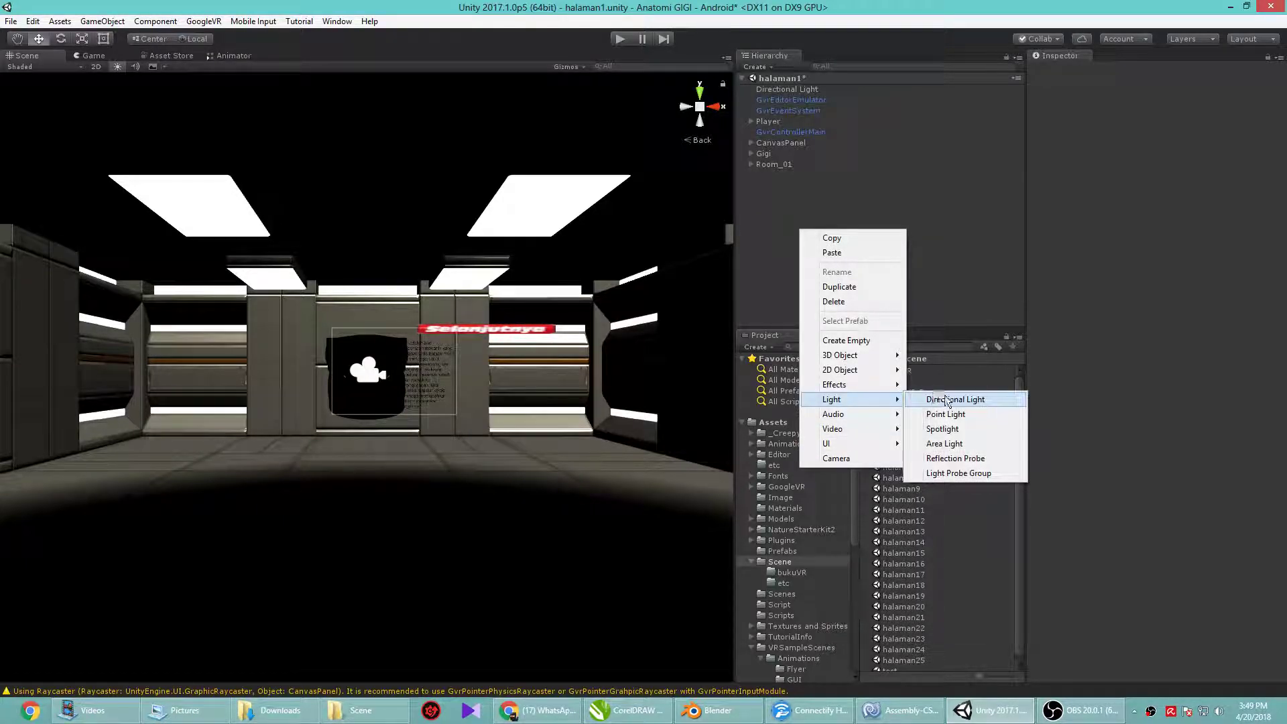
click(975, 473)
drag(366, 329, 376, 252)
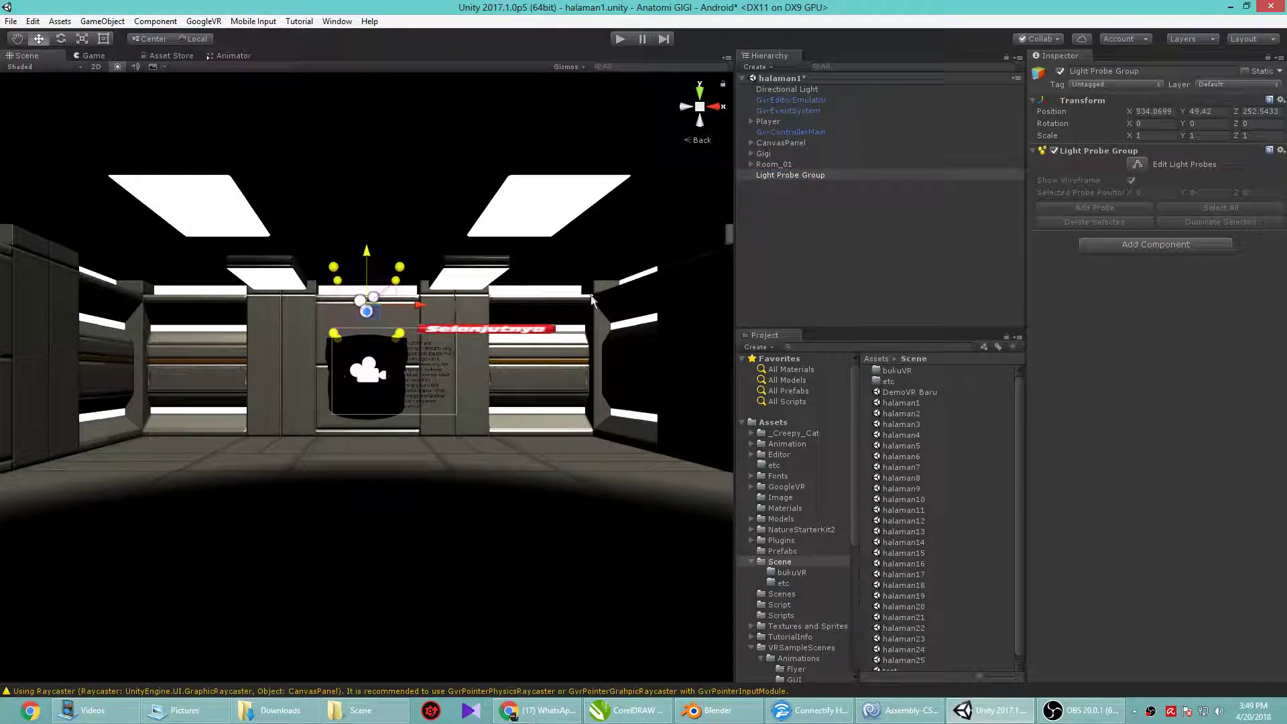
right_click(830, 175)
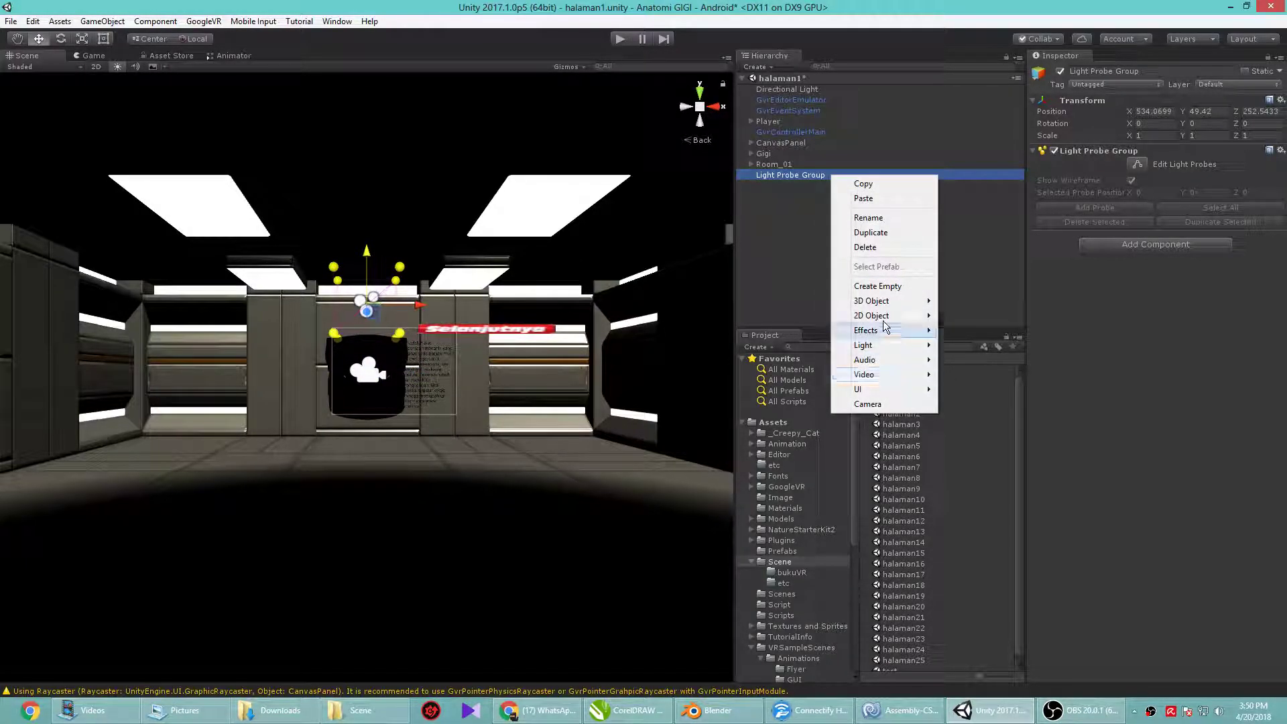
click(866, 246)
Add an Area Light, widen it to 3.46, then delete it again
right_click(816, 248)
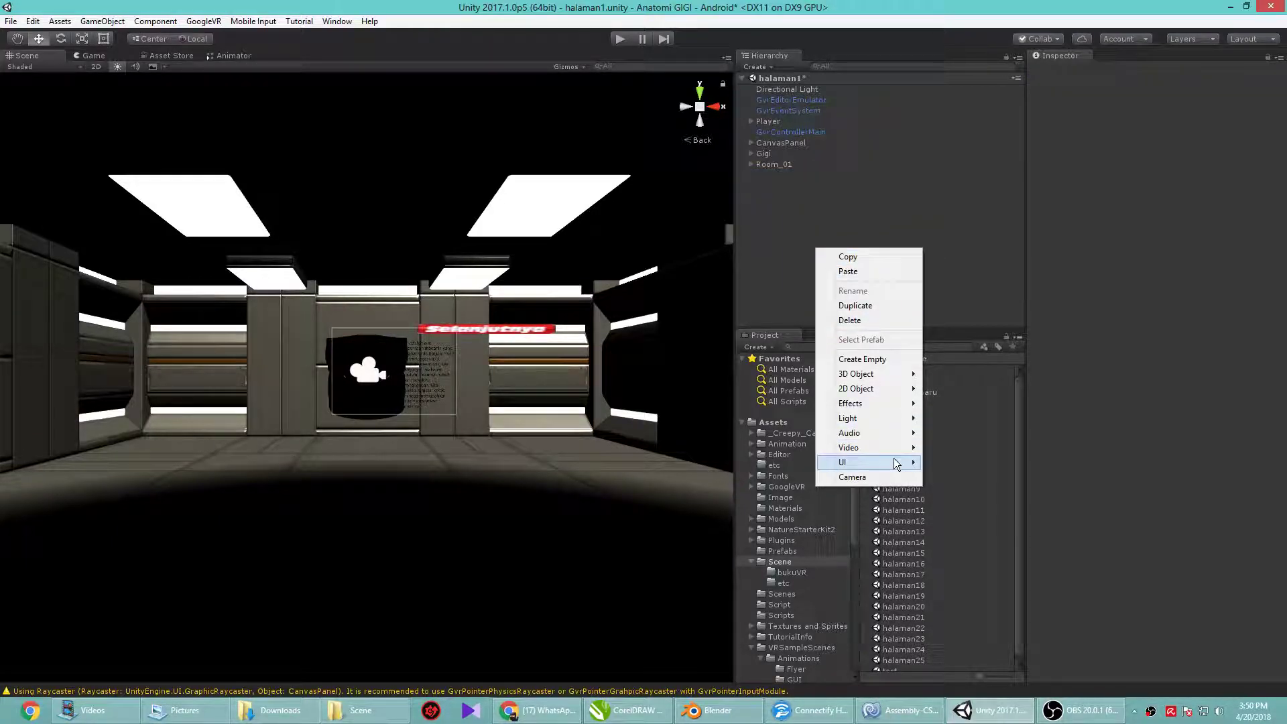
mouse_move(904, 427)
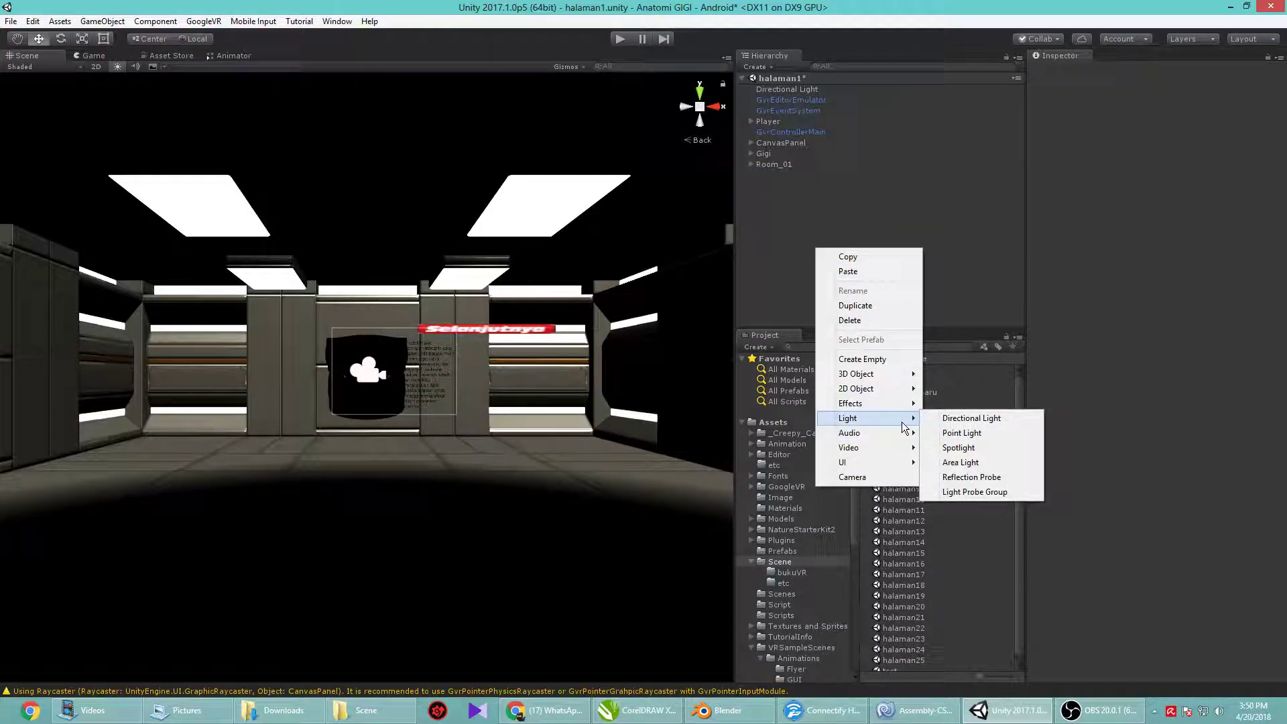
click(983, 460)
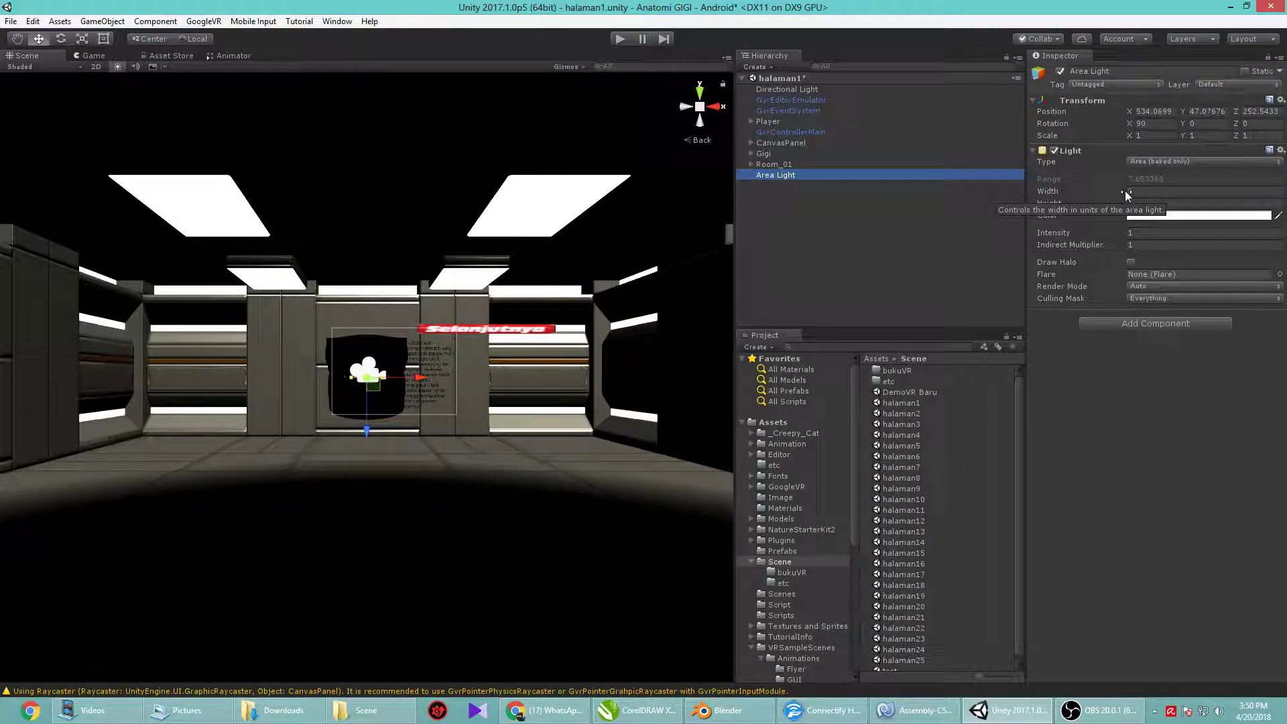
click(1147, 193)
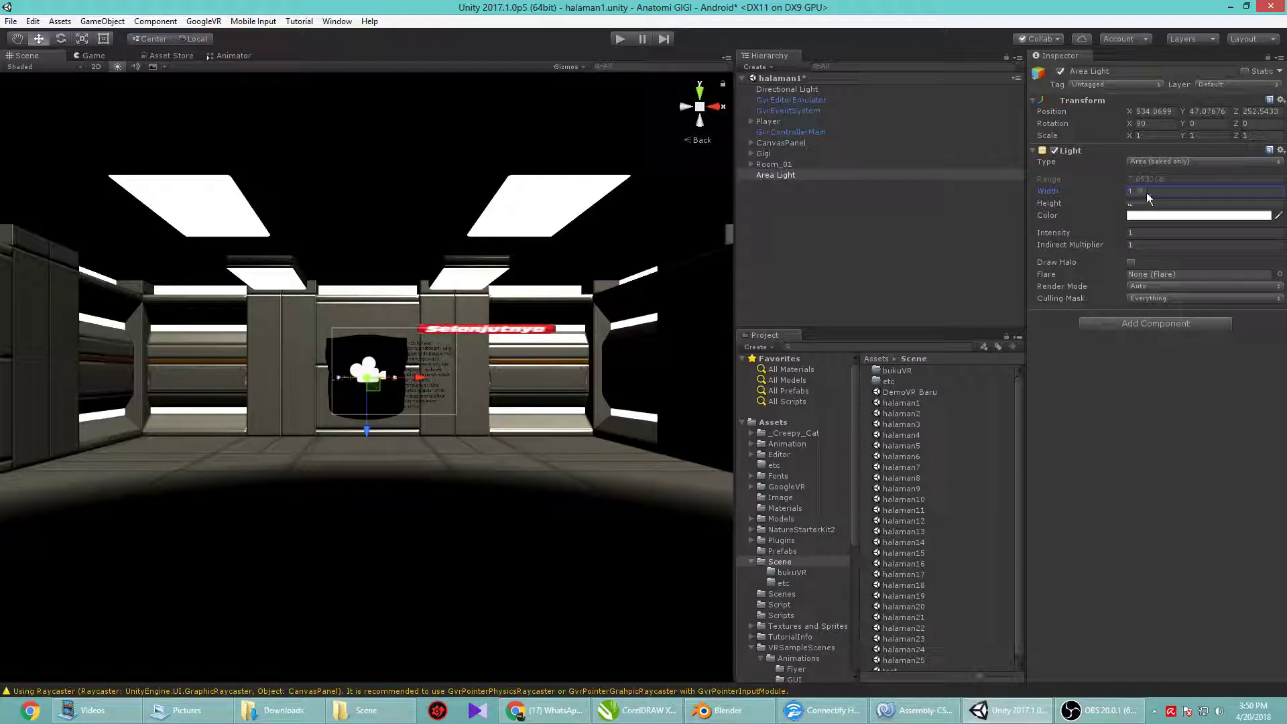
click(847, 238)
click(788, 174)
right_click(785, 175)
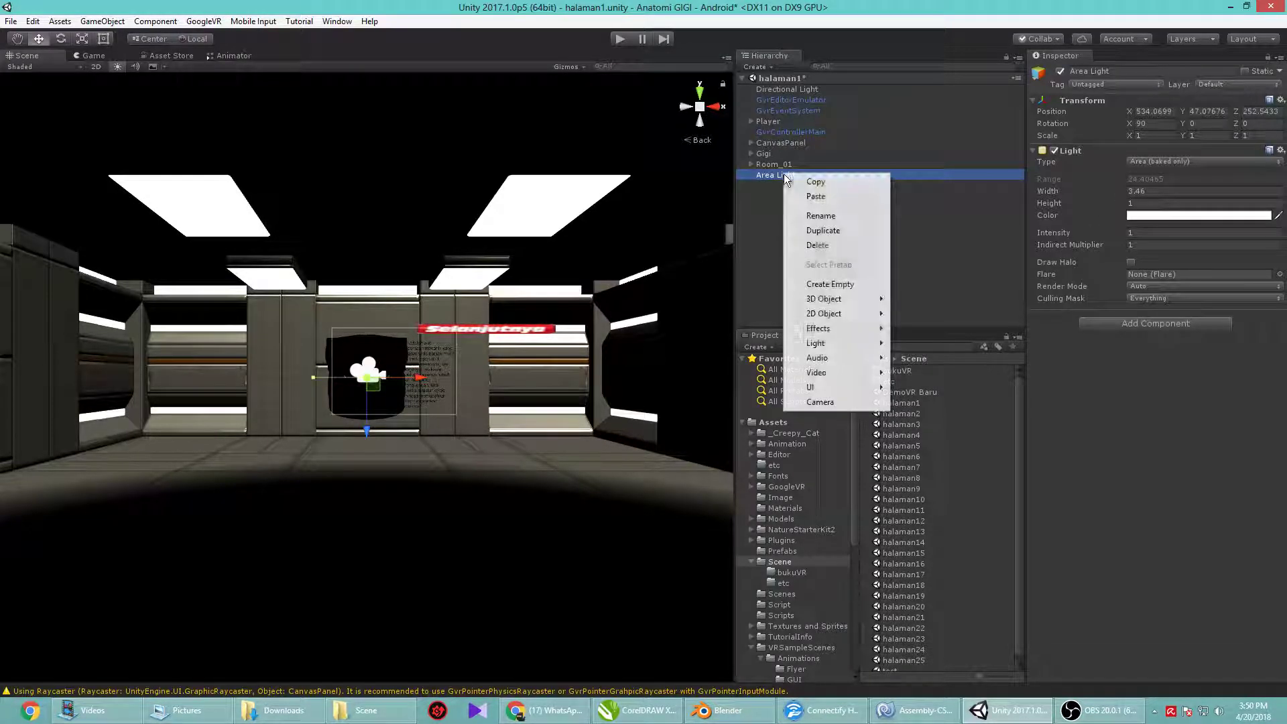
click(843, 246)
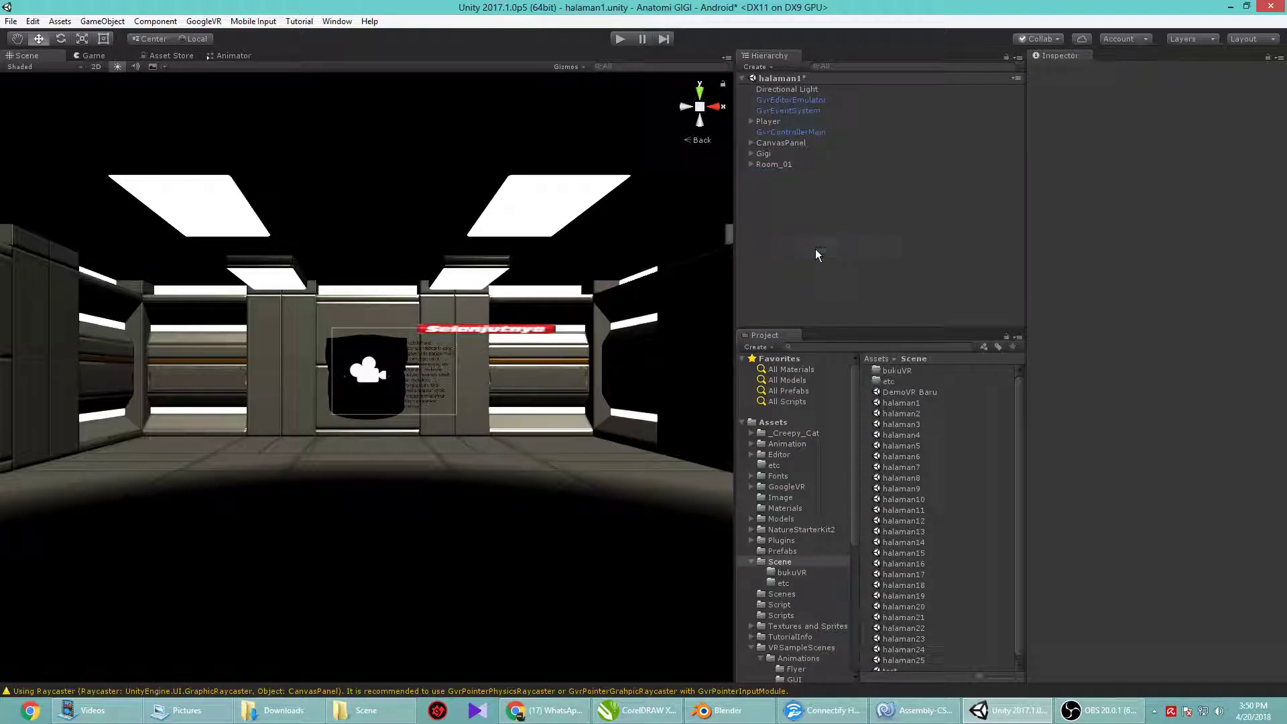
right_click(816, 250)
mouse_move(866, 464)
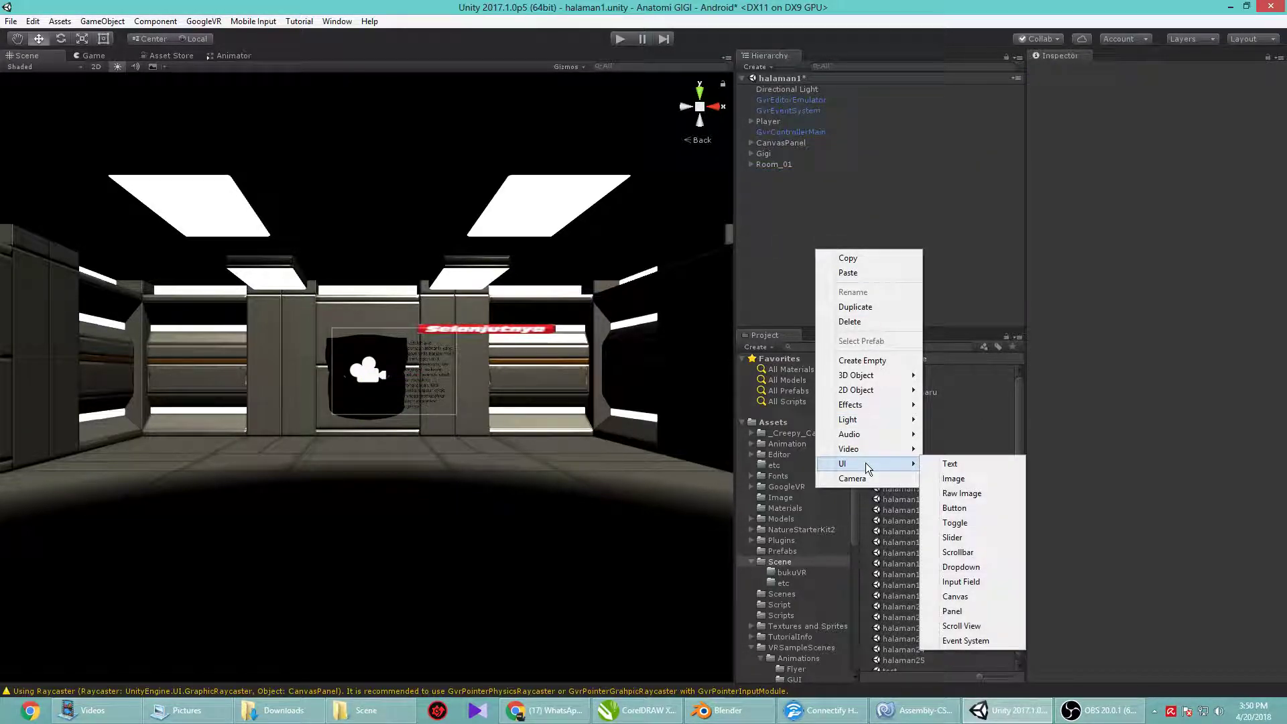
mouse_move(892, 420)
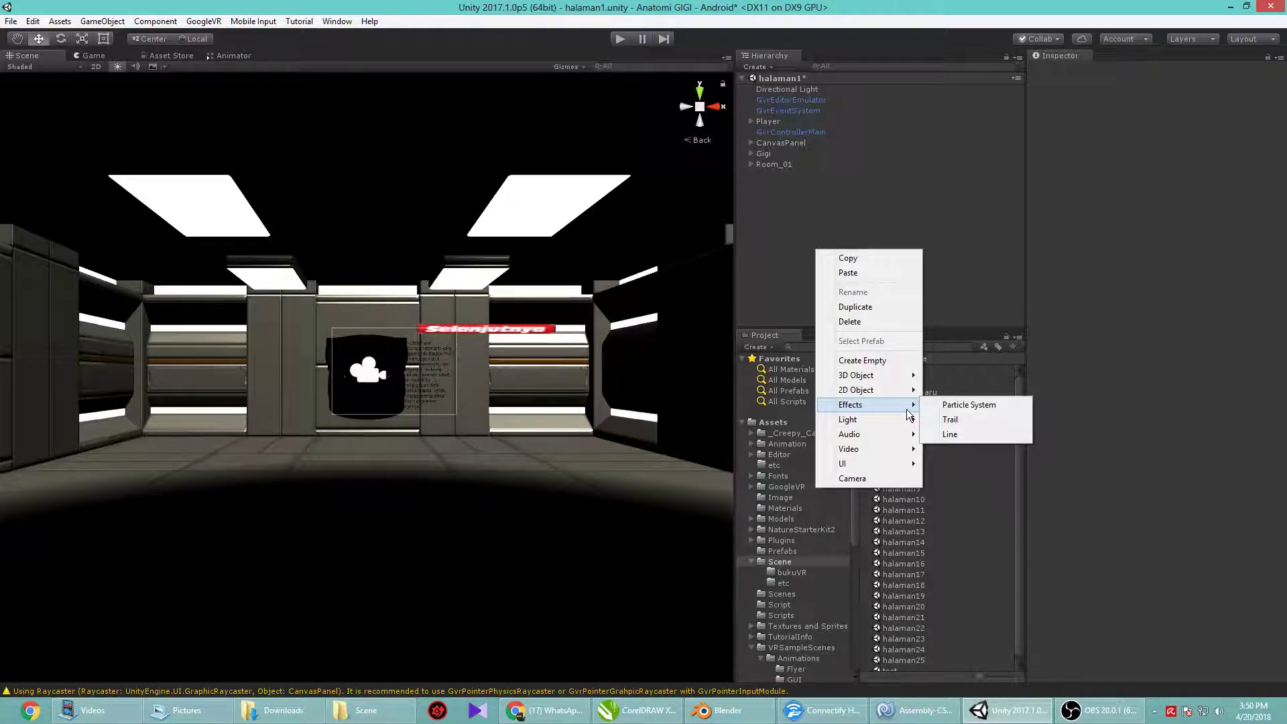
Add a Point Light with intensity 8.16 and place it near the right wall at X 541.92, Y 46.95
click(949, 434)
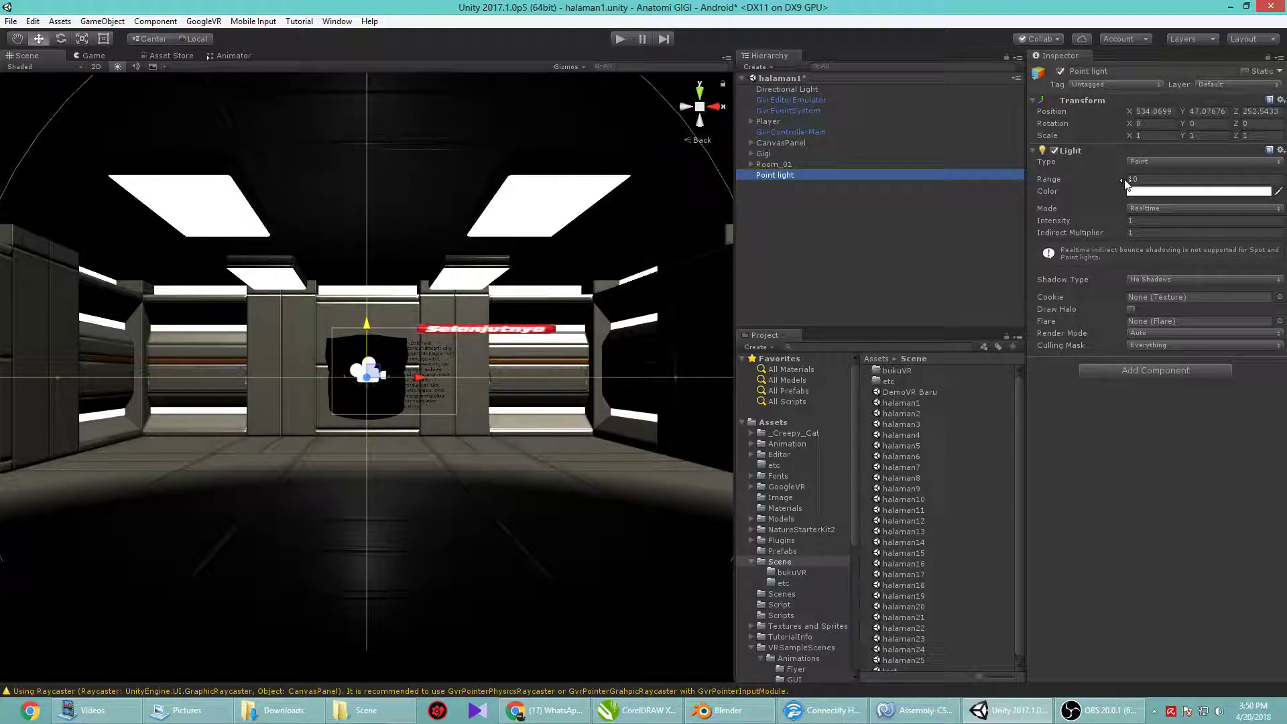
mouse_move(1126, 220)
mouse_down()
mouse_move(1148, 220)
mouse_move(14, 222)
mouse_up()
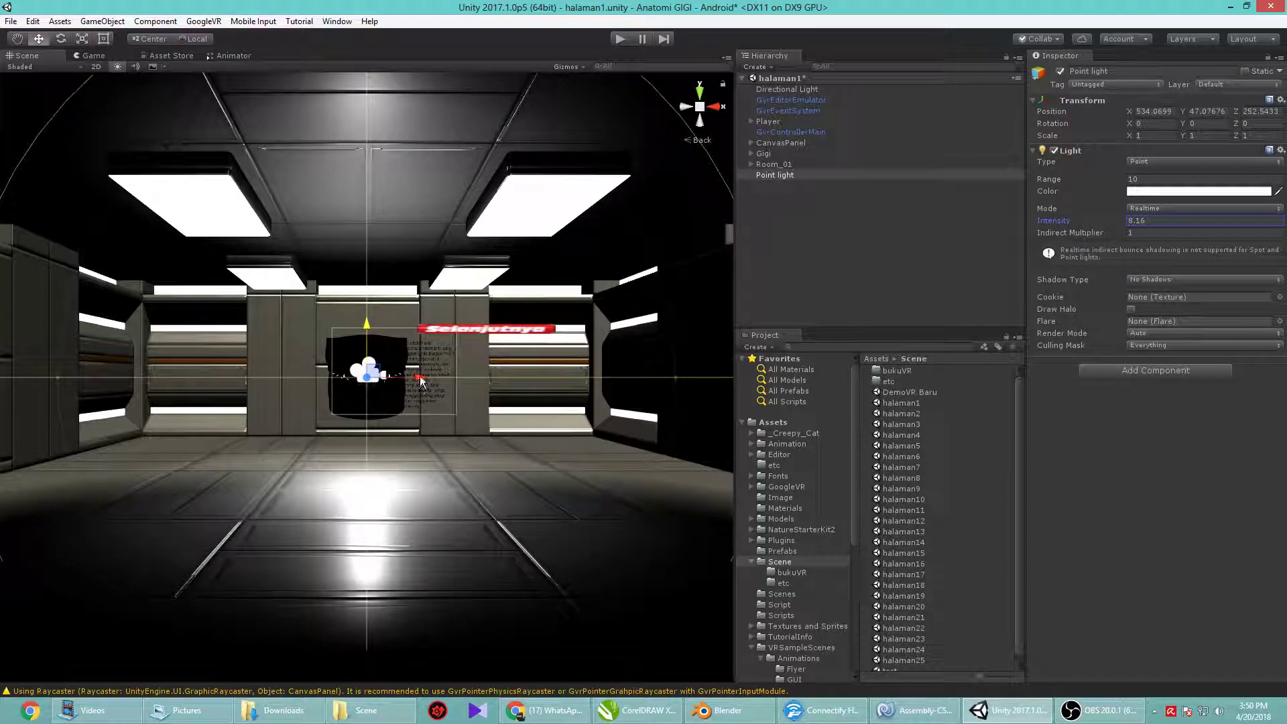
drag(423, 377, 603, 363)
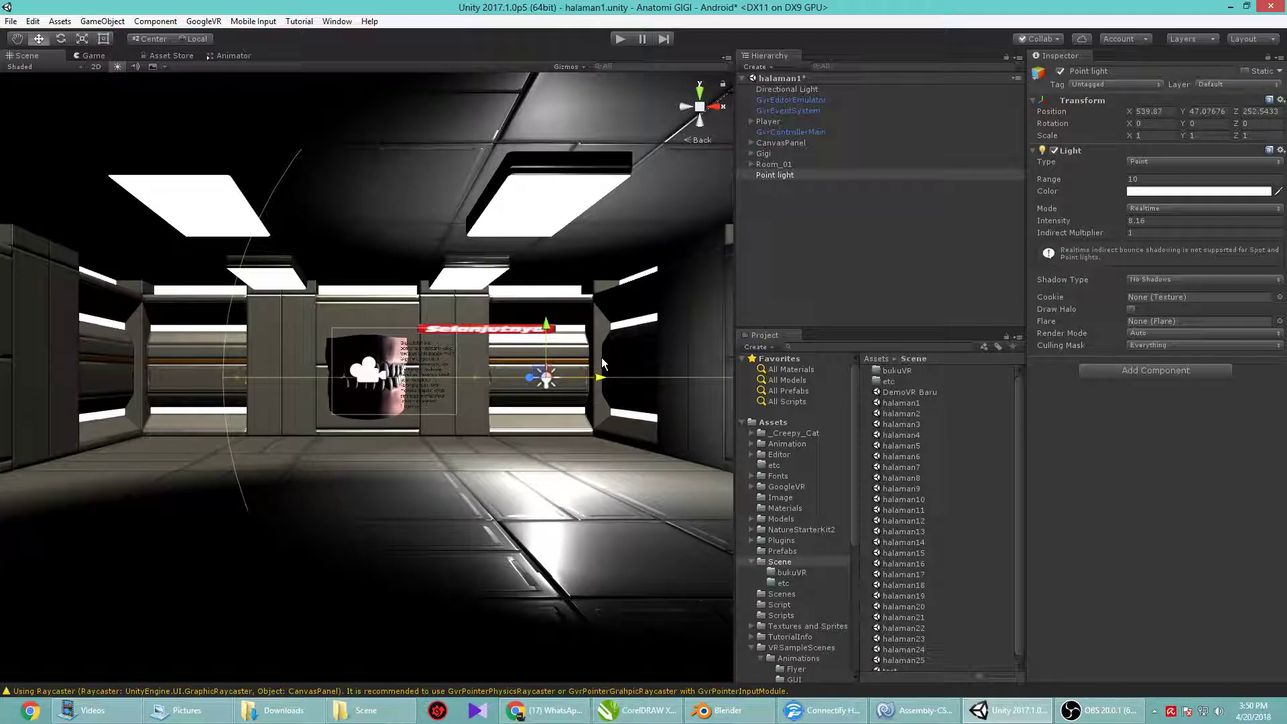
drag(601, 377, 615, 376)
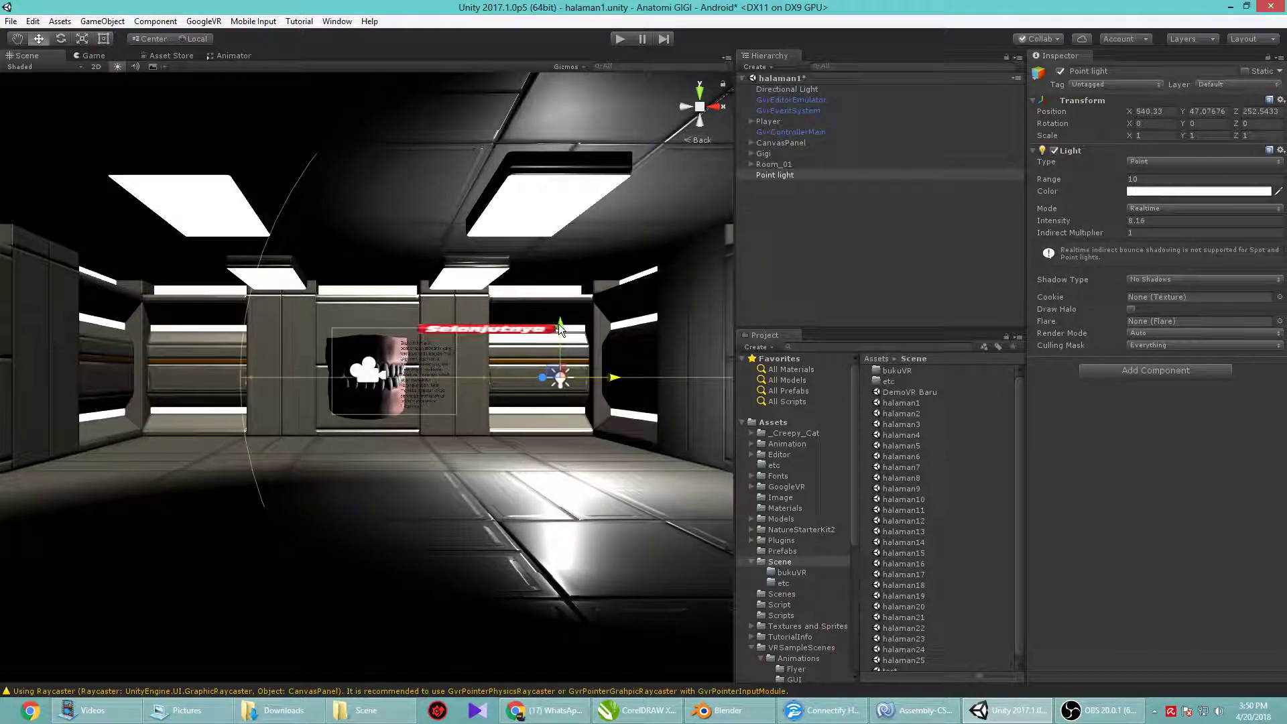
mouse_move(560, 328)
mouse_down()
mouse_move(562, 212)
mouse_move(543, 381)
mouse_up()
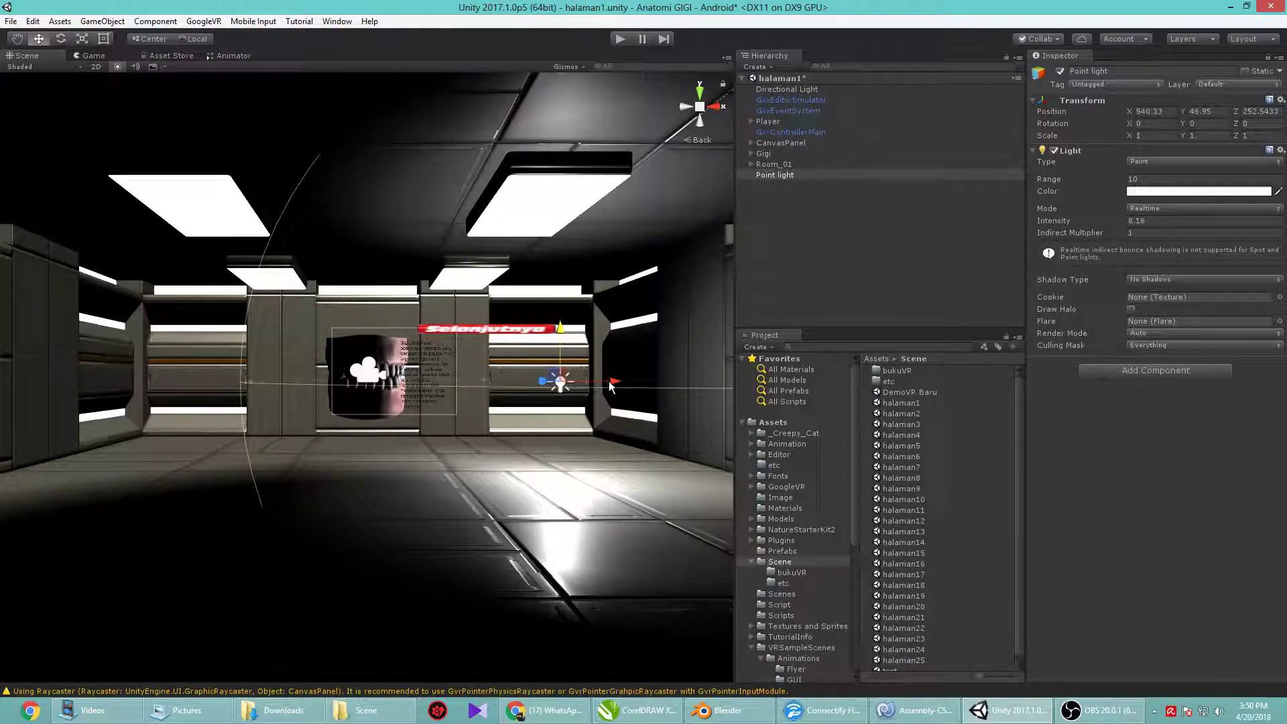
drag(611, 385, 661, 383)
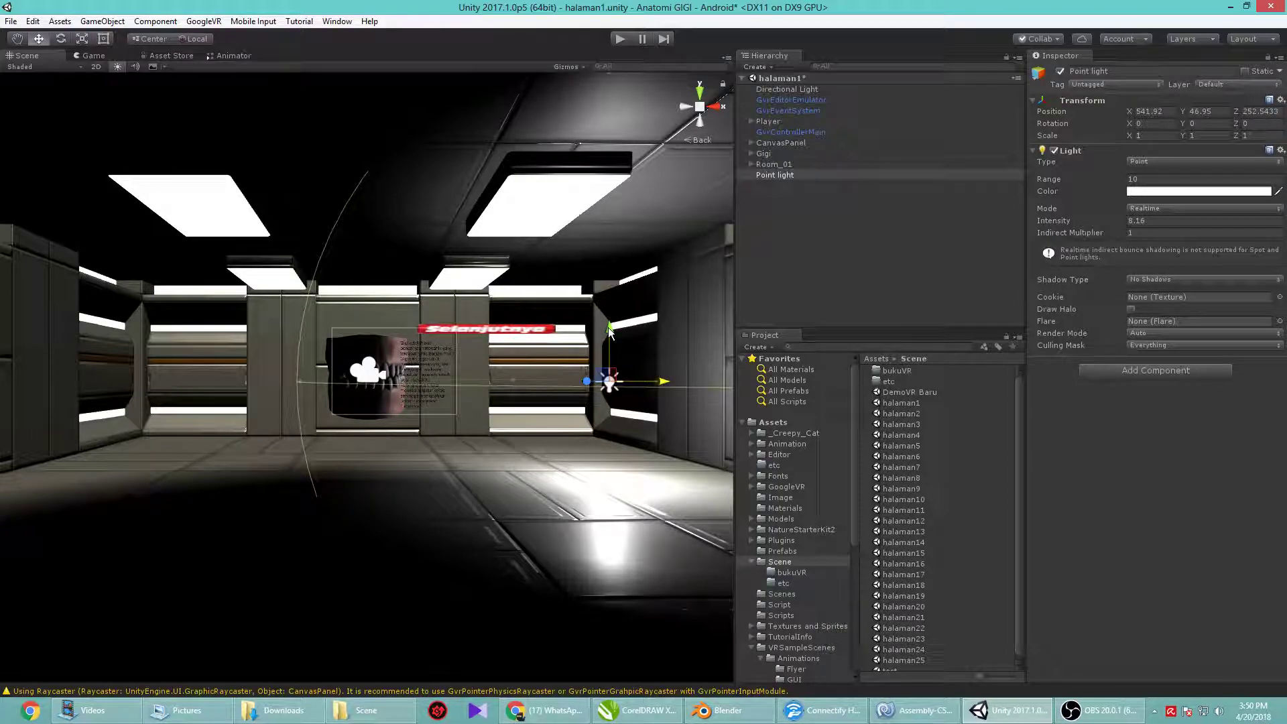
click(793, 222)
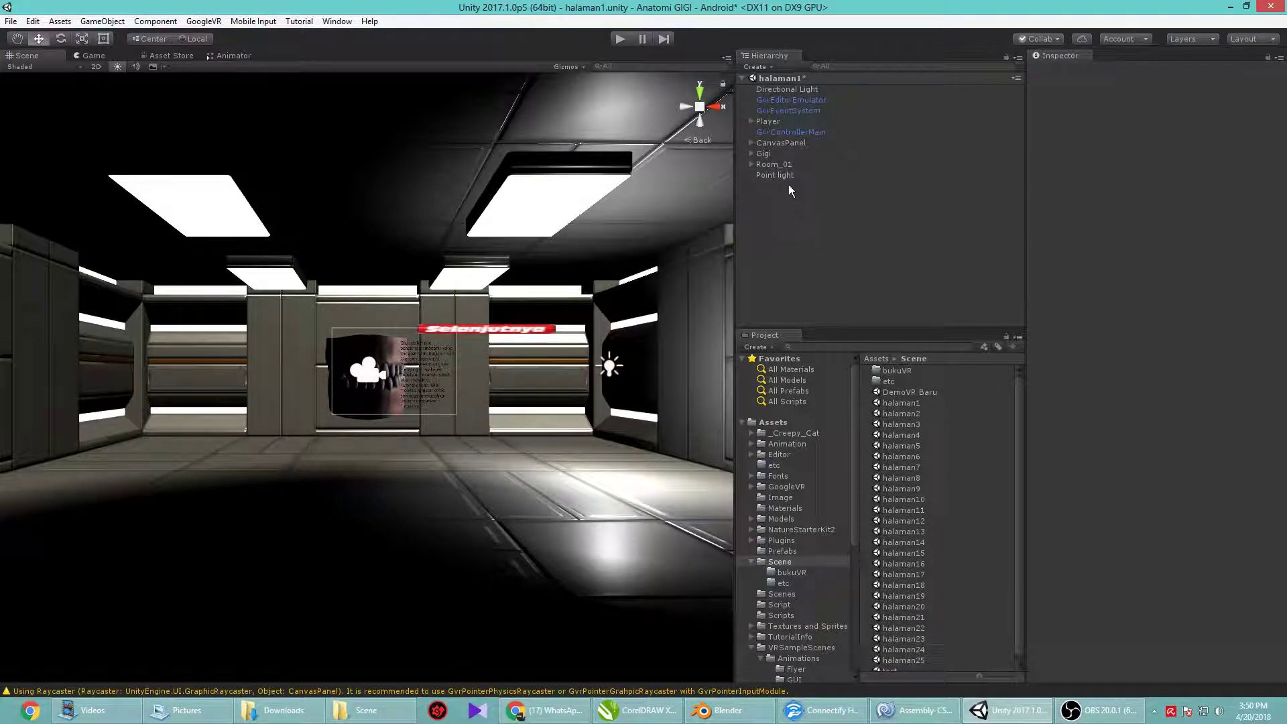
click(687, 112)
Turn the Scene view and move the Point light along the room and up toward the ceiling
click(687, 113)
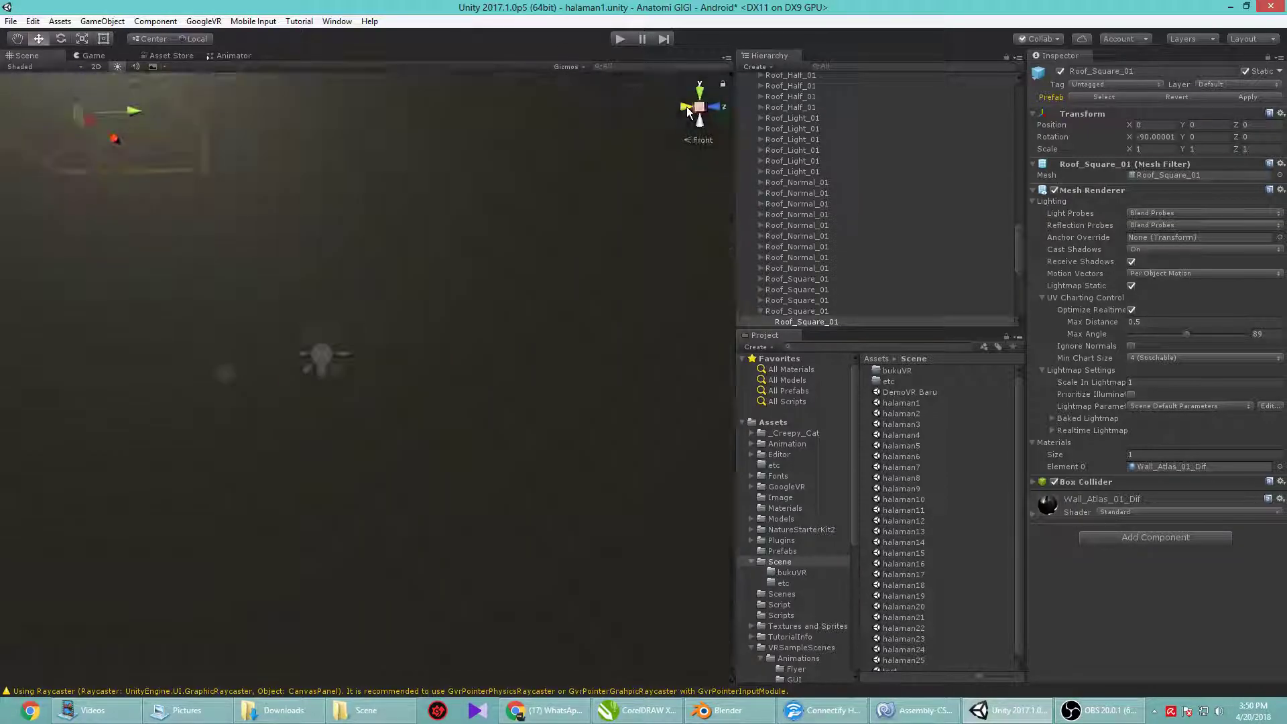
click(686, 109)
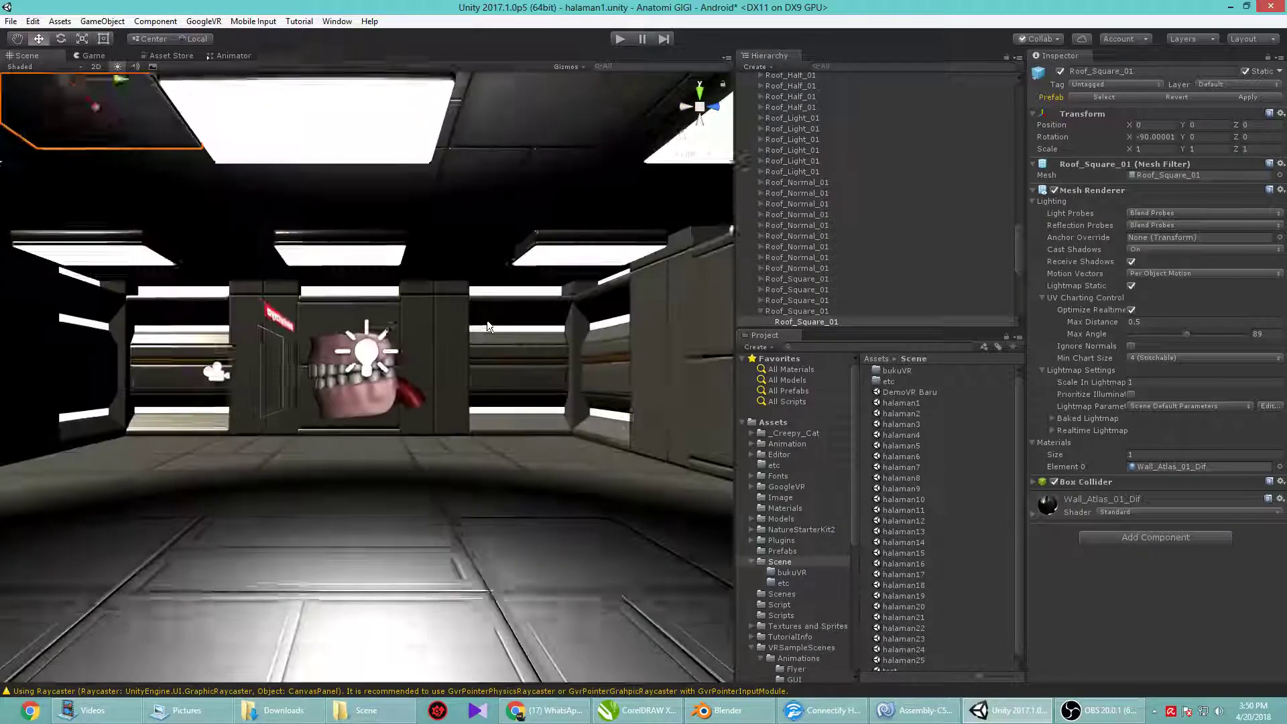
click(685, 107)
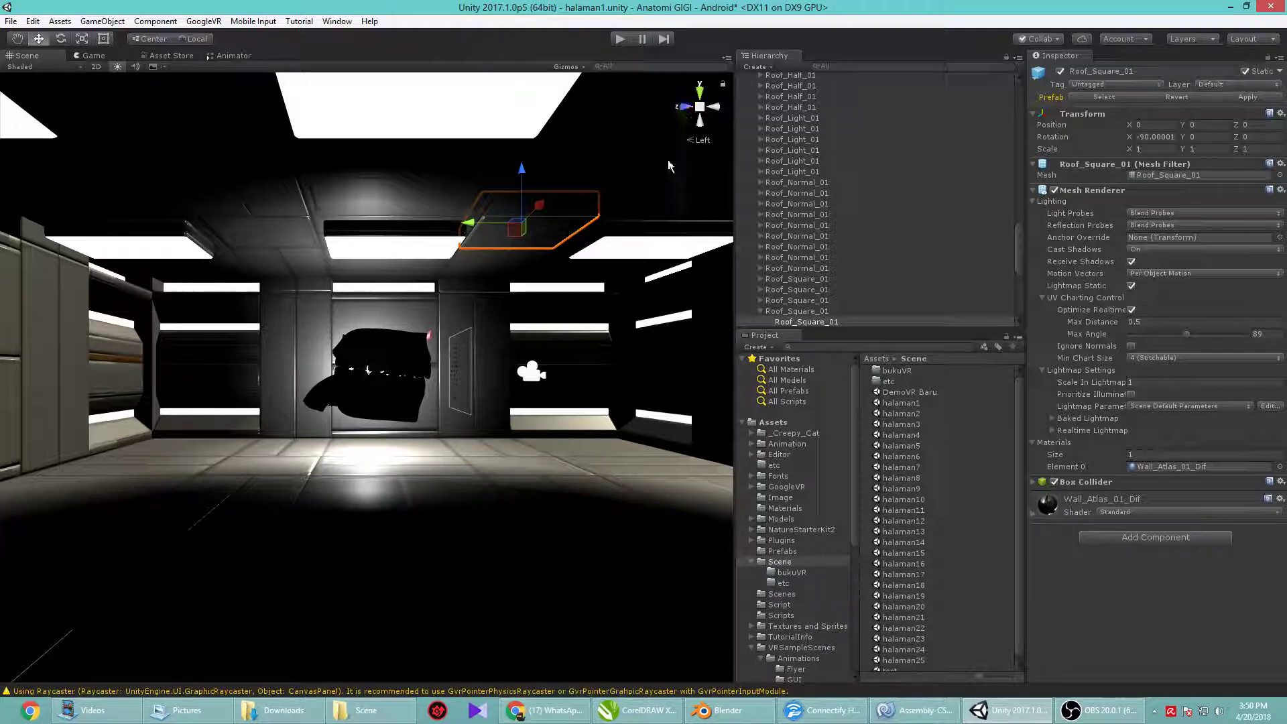
scroll(851, 312, down, 6)
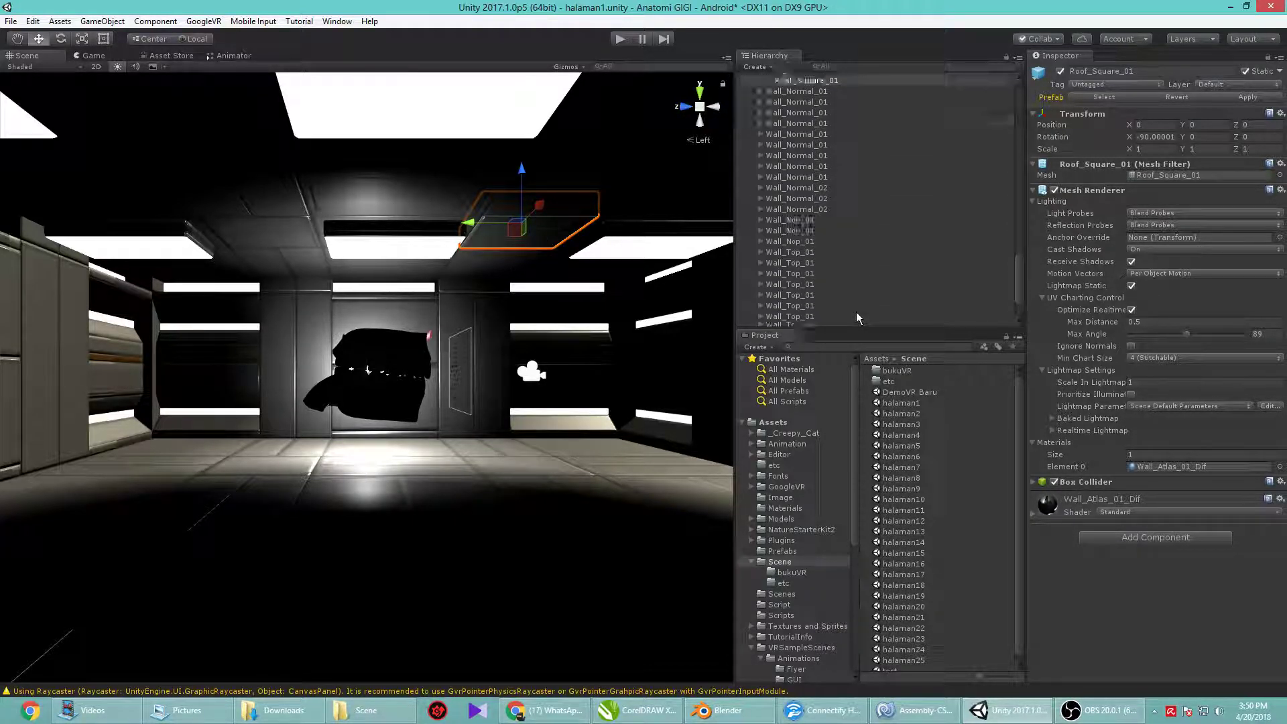
scroll(851, 312, down, 4)
click(777, 322)
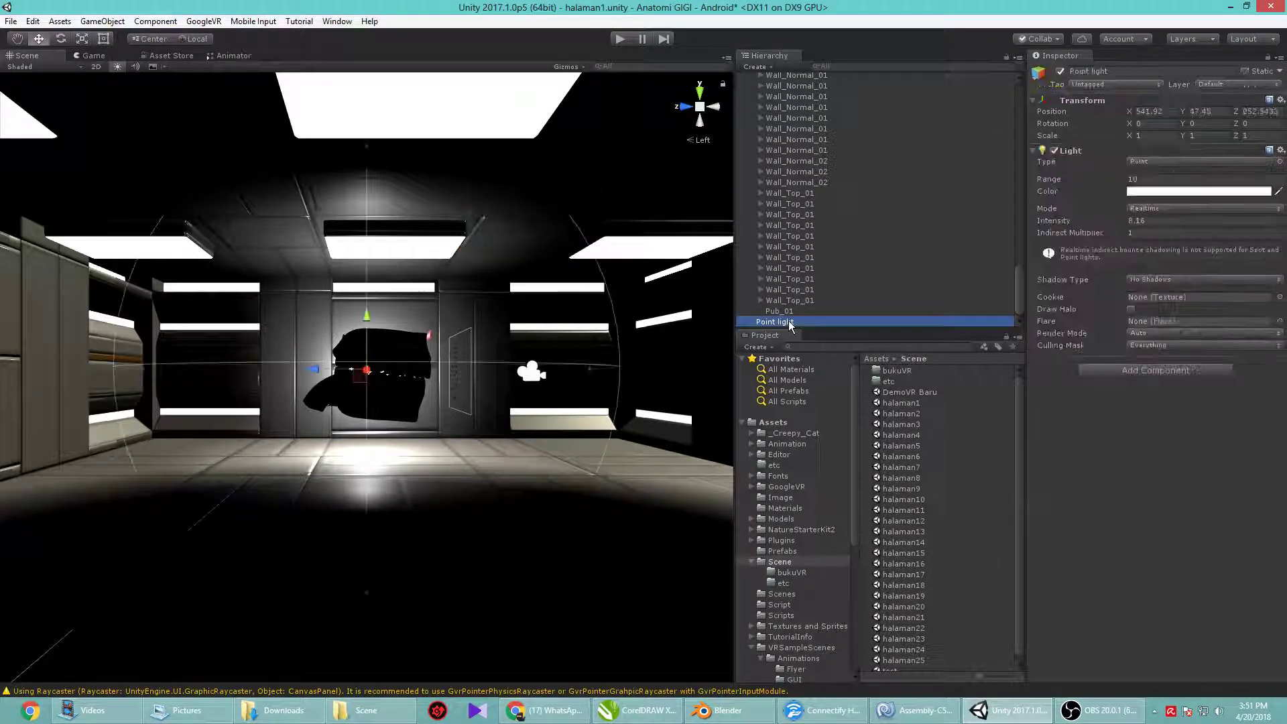
drag(314, 373, 543, 378)
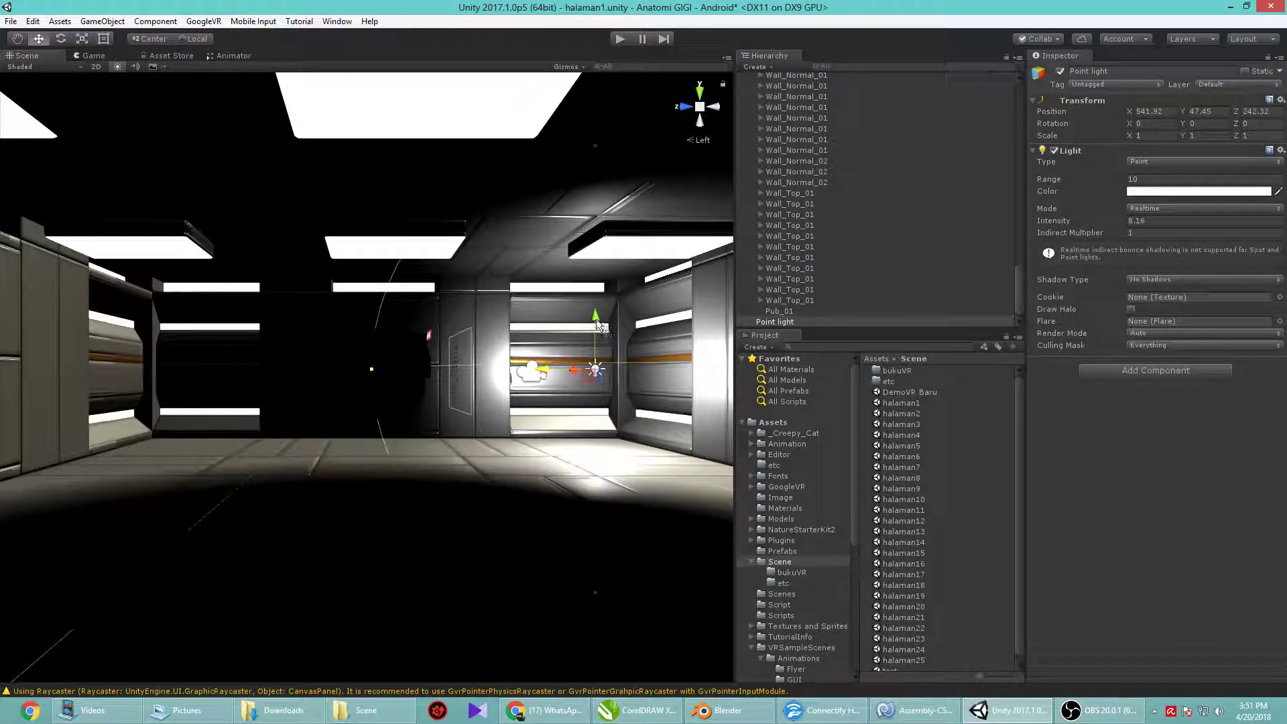
drag(598, 320, 605, 236)
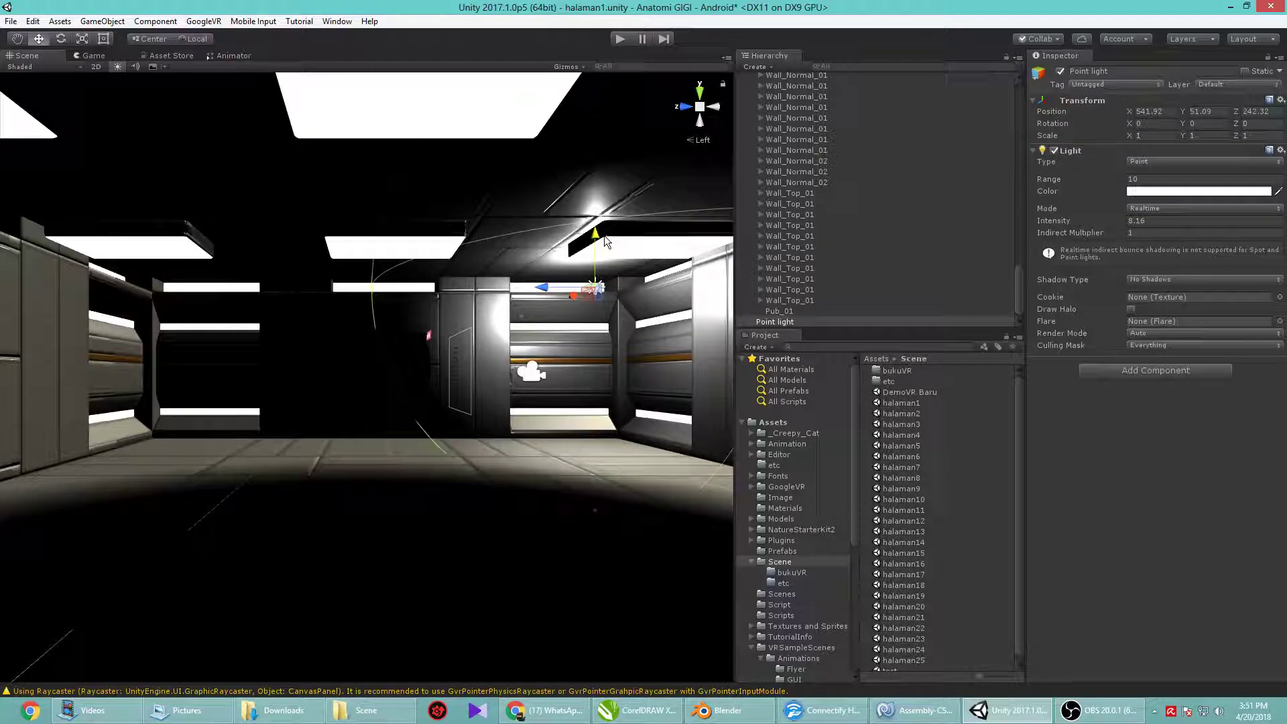
drag(544, 294, 583, 287)
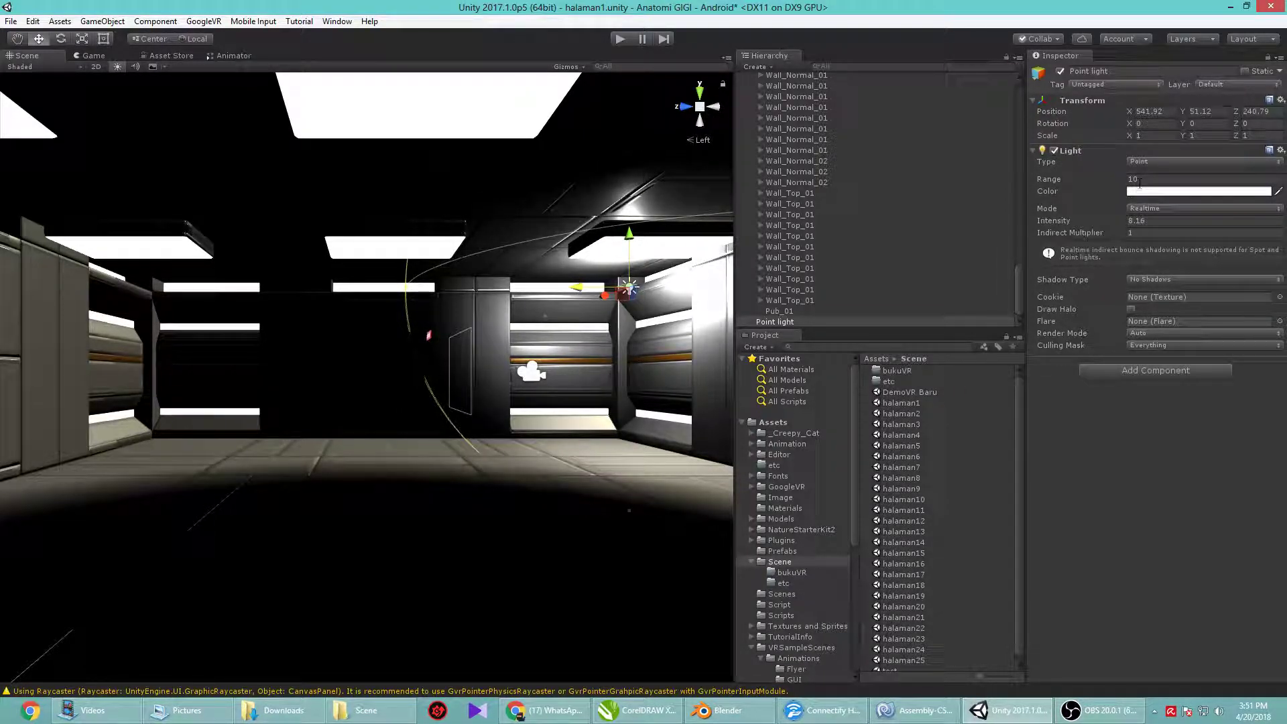
Widen the Point light's range to 22.04, settling it at Y 53.44, Z 242.59
drag(1131, 179, 1250, 161)
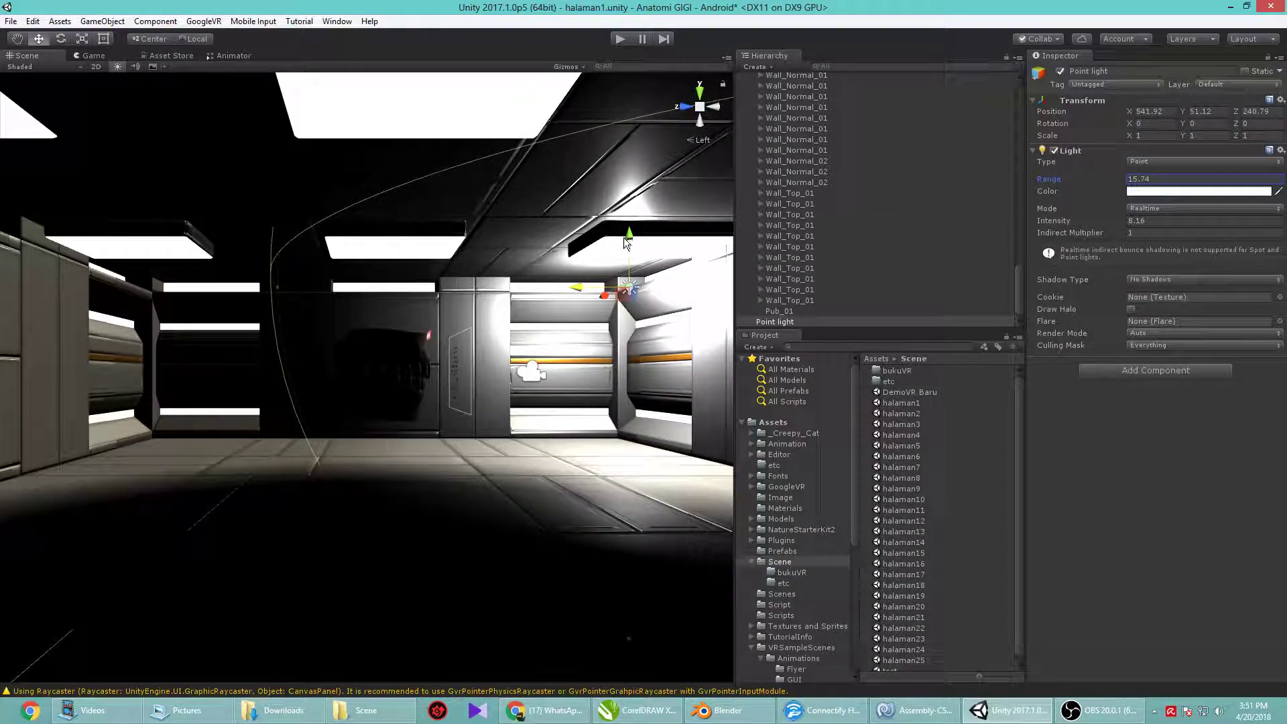
drag(623, 238, 629, 186)
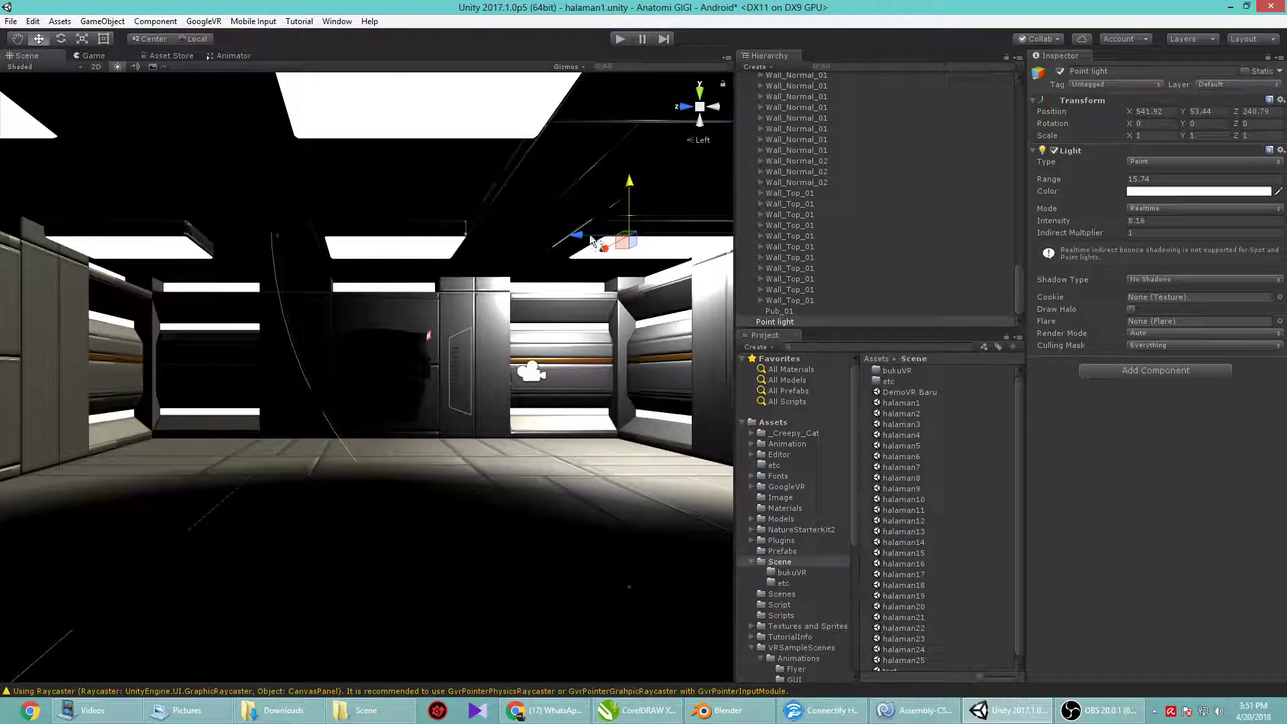
drag(592, 240, 574, 223)
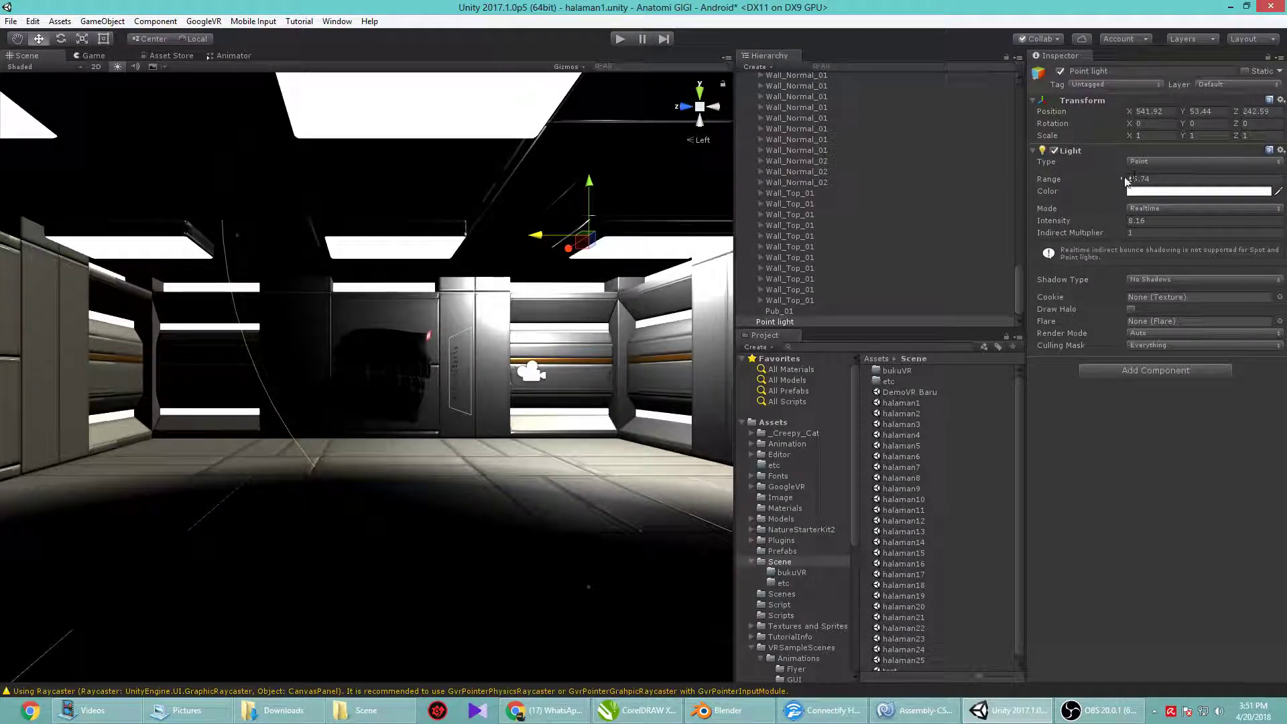
drag(1124, 184, 1172, 181)
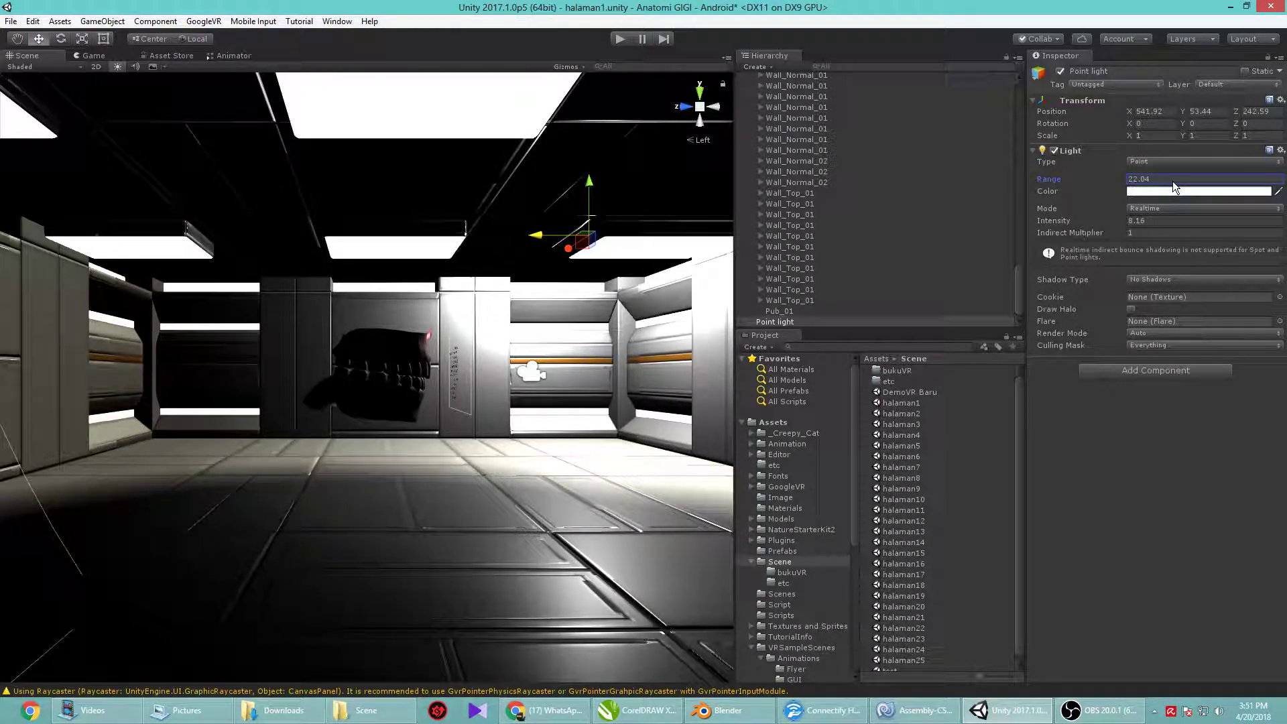
Copy and paste the Point light as Point light (1) and move it along the ceiling
click(836, 322)
right_click(814, 322)
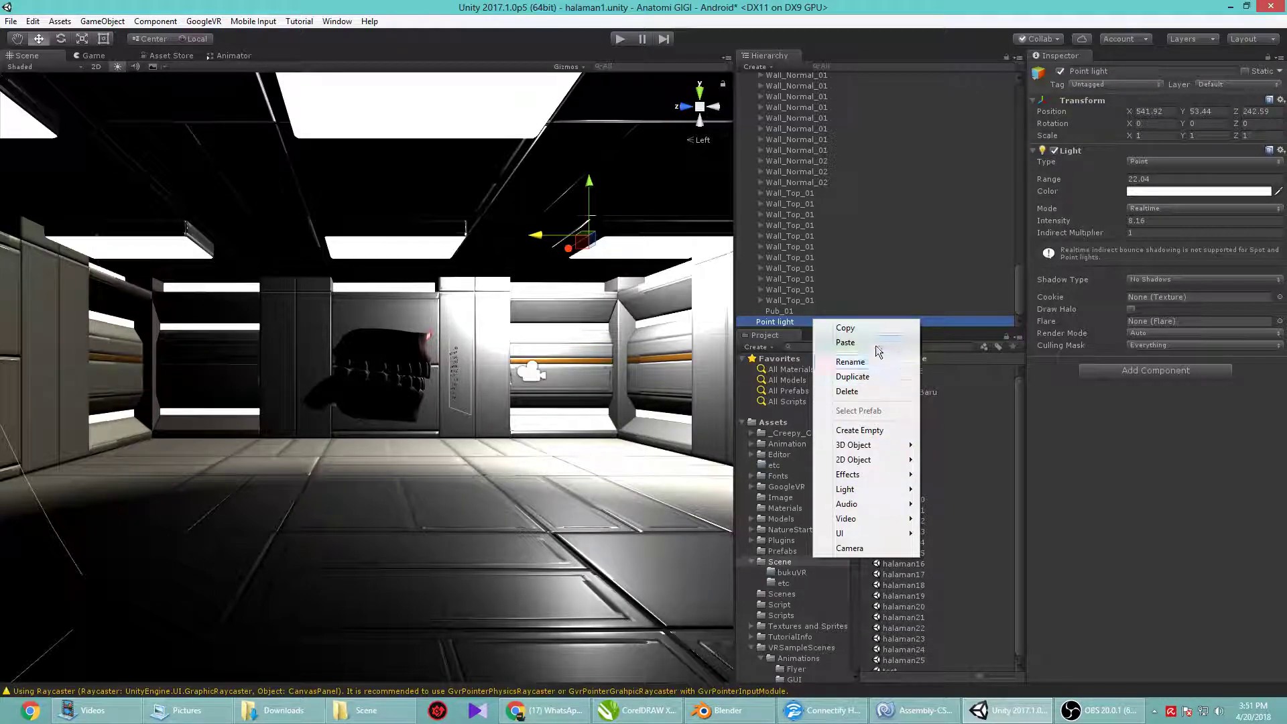
click(863, 327)
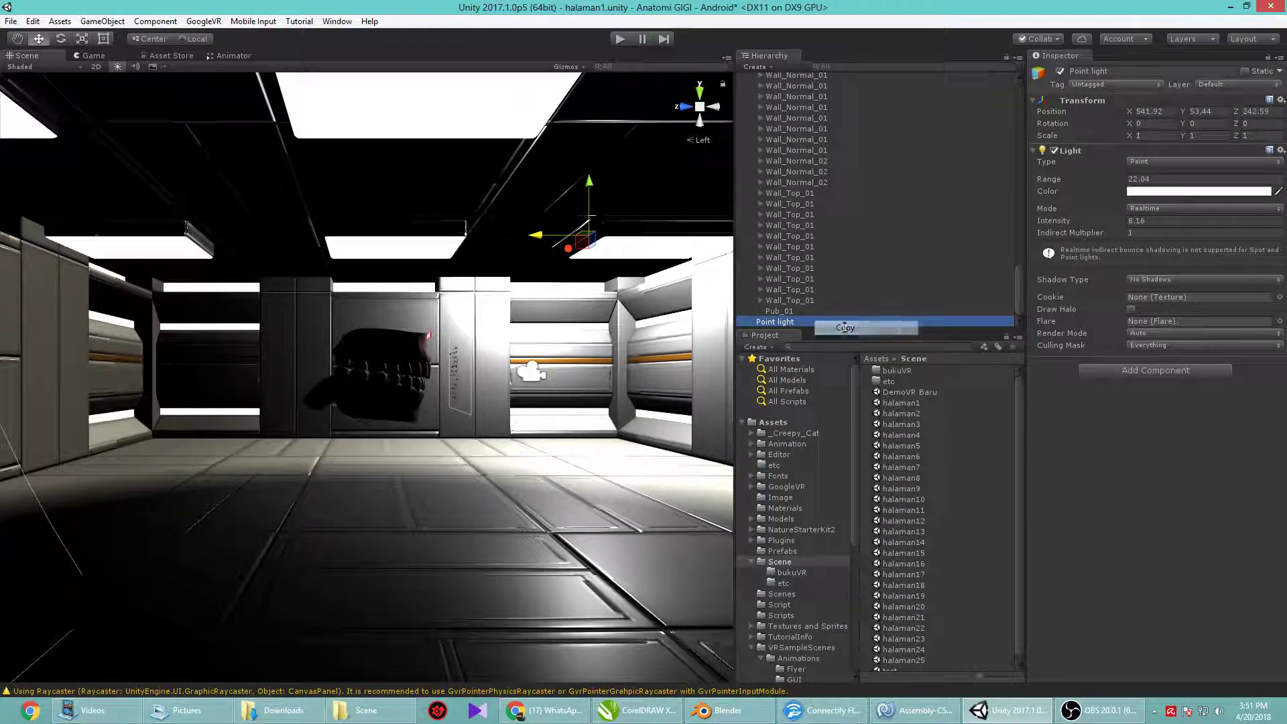
right_click(830, 320)
click(862, 346)
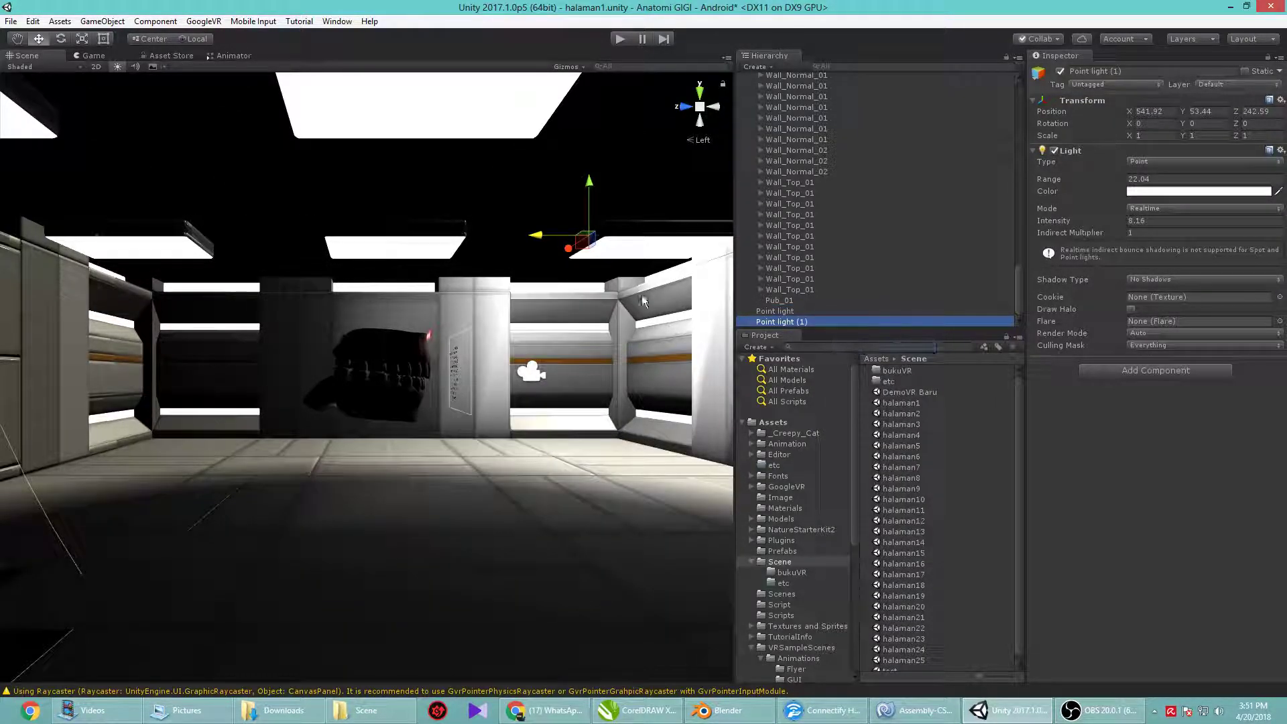
mouse_move(540, 245)
mouse_down()
mouse_move(143, 240)
mouse_move(137, 255)
mouse_move(357, 279)
mouse_up()
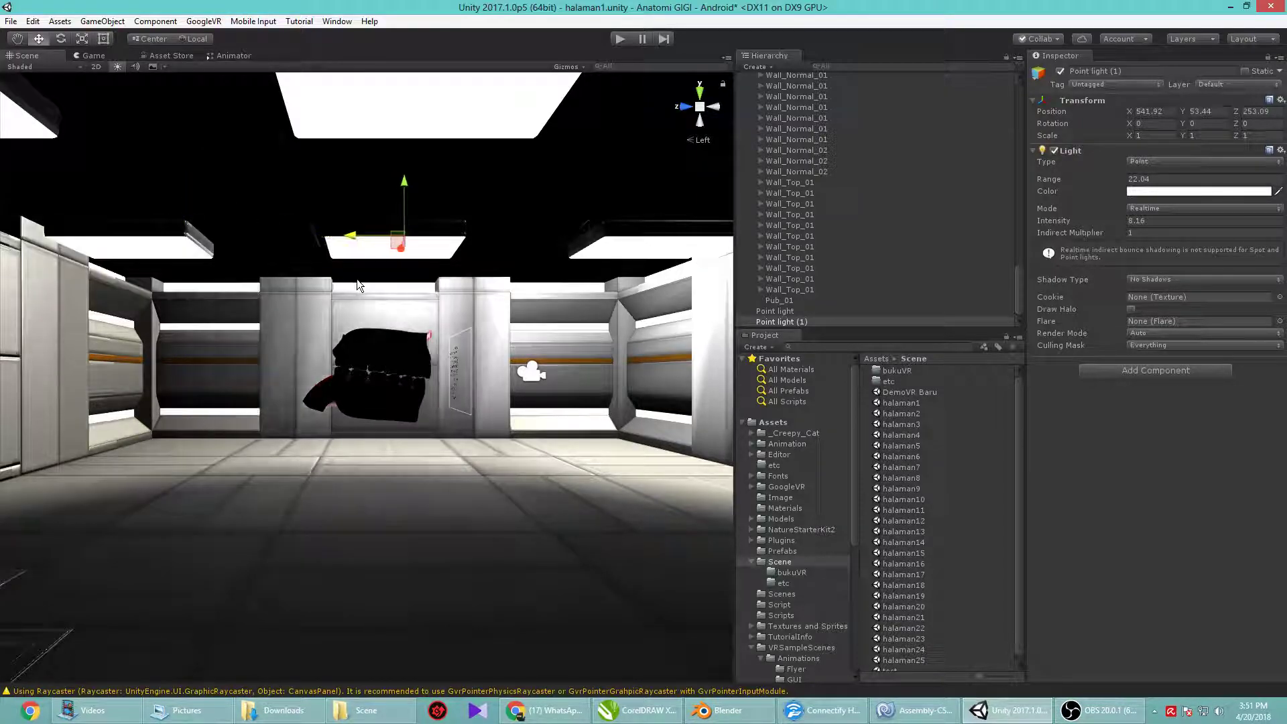
click(721, 104)
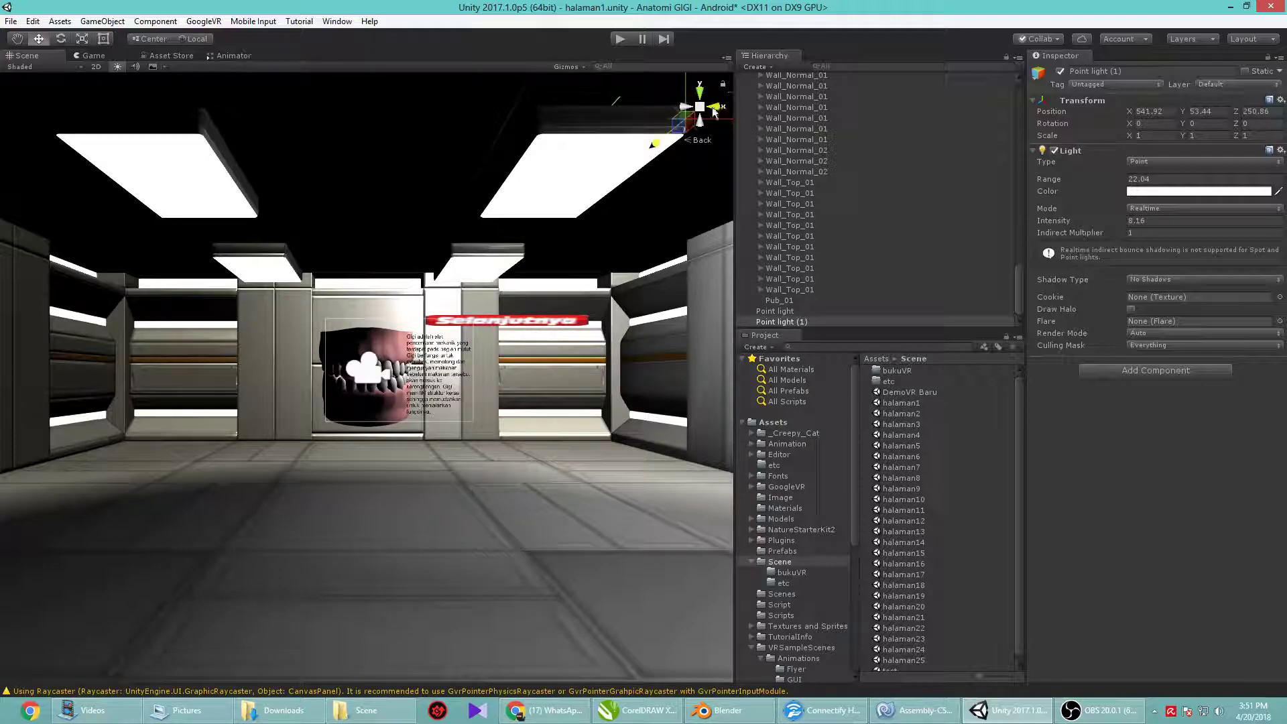
click(688, 104)
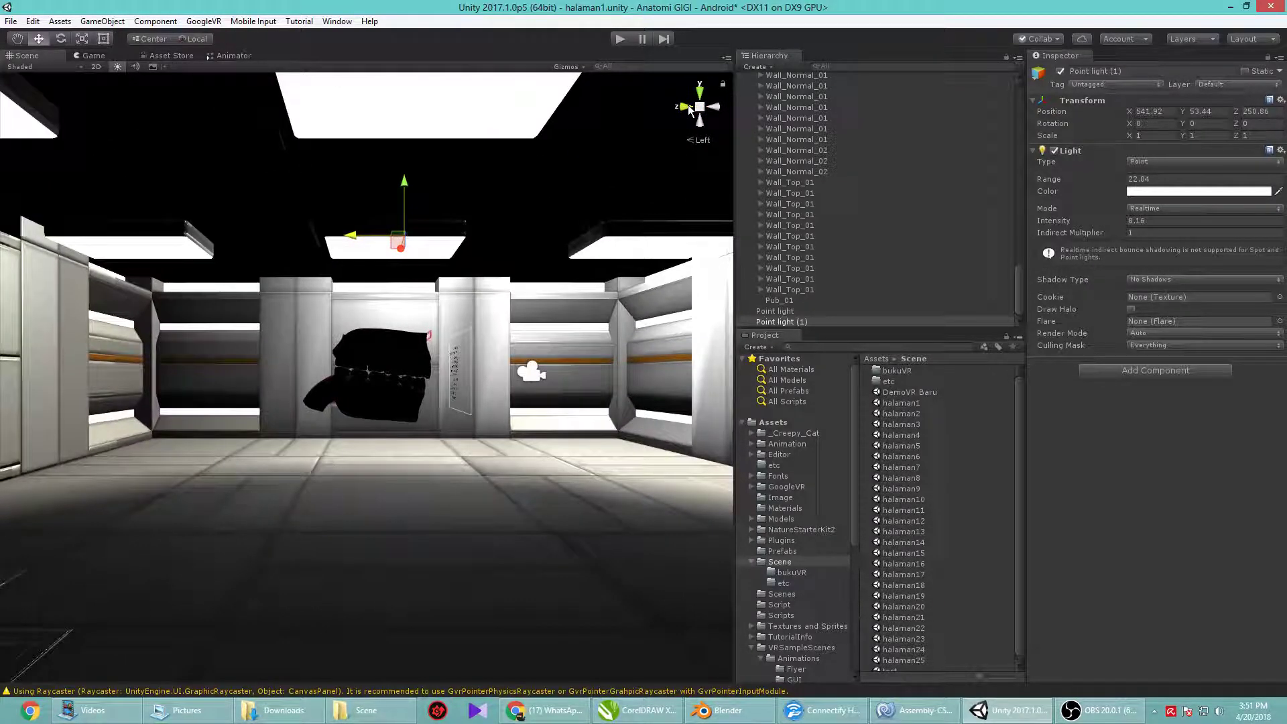
click(687, 104)
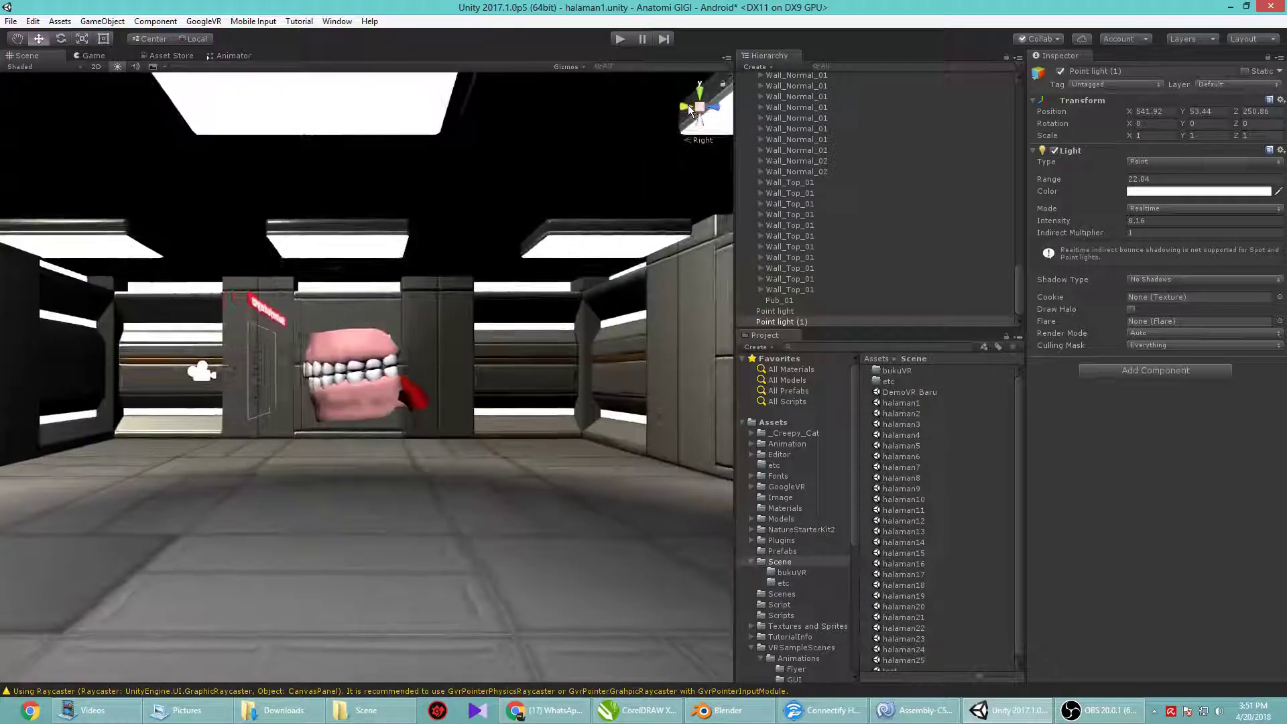
click(688, 104)
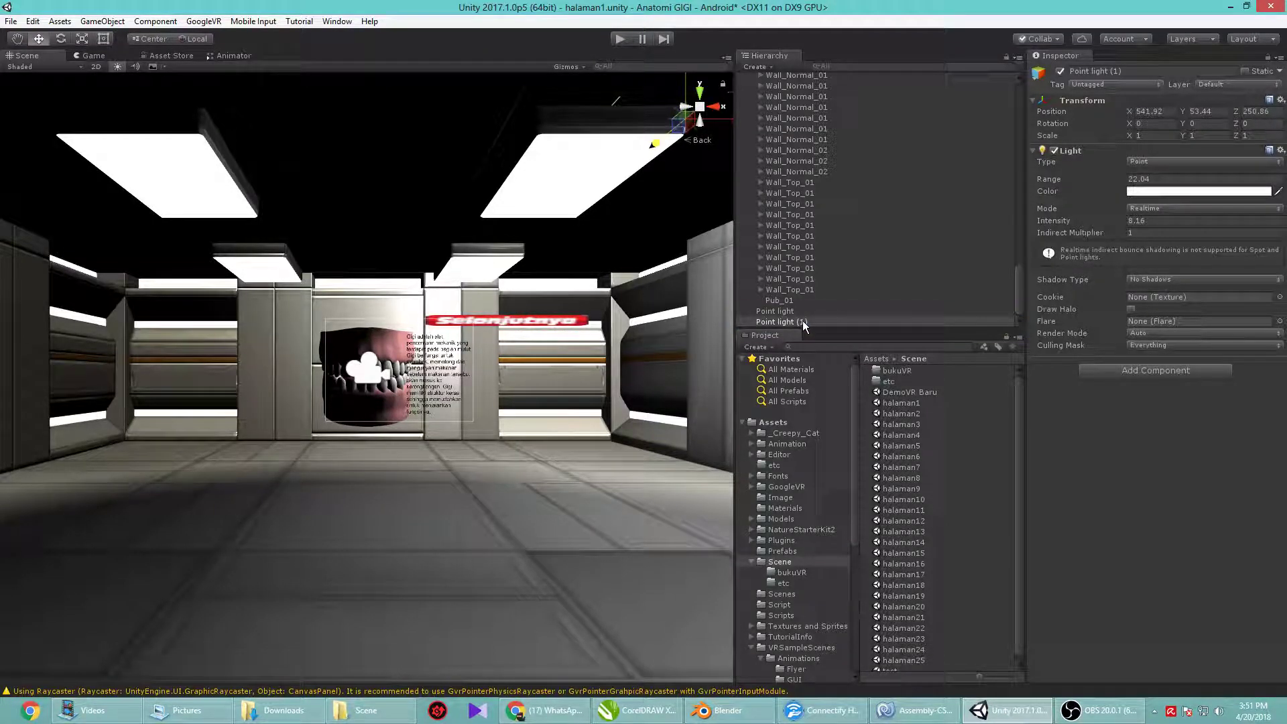
Duplicate Point light (1) as Point light (2) and shift it further along the ceiling
right_click(804, 321)
click(832, 331)
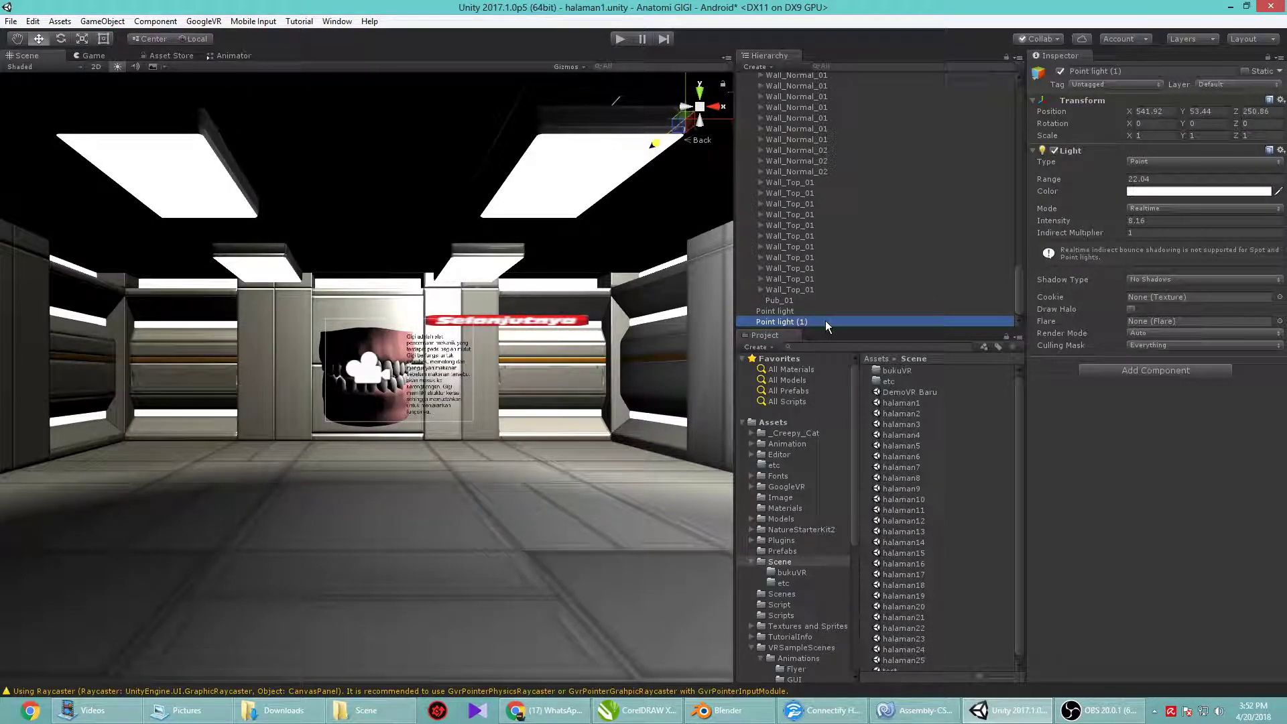
right_click(826, 321)
click(865, 345)
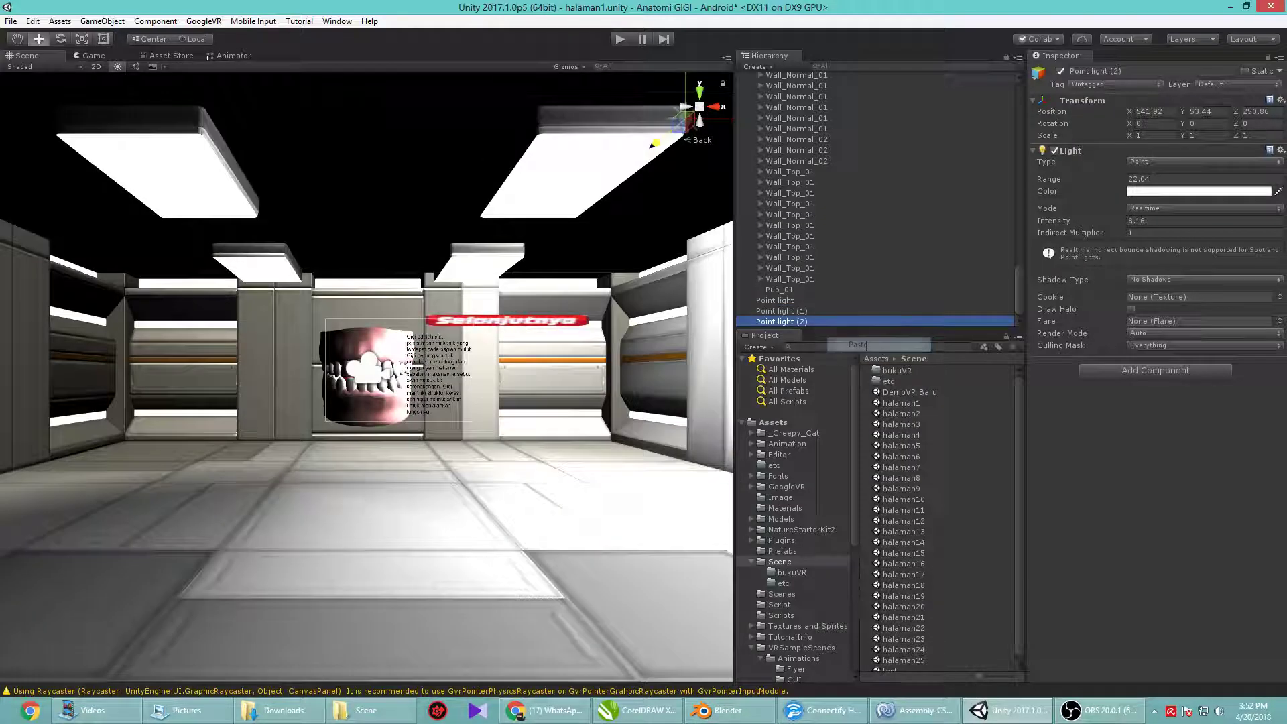
click(685, 108)
drag(335, 239, 76, 235)
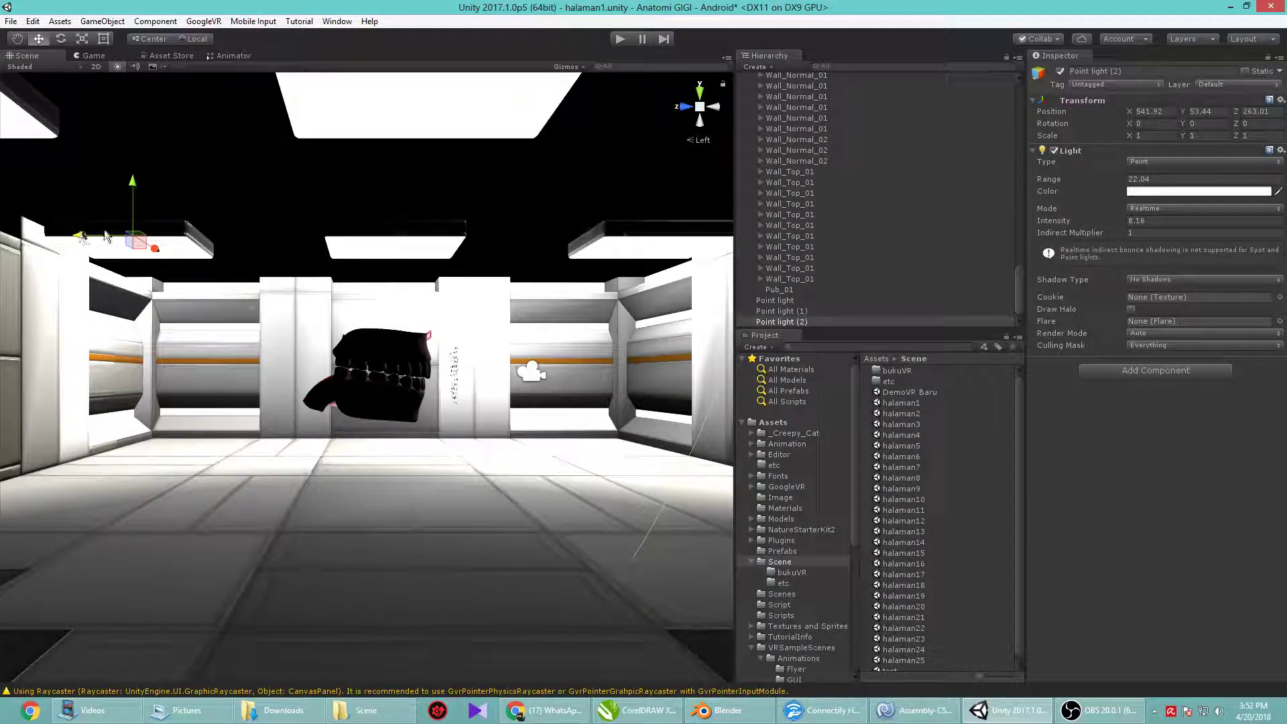
Duplicate Point light (2) as Point light (3), placing it at X 528.37, Y 53.44, Z 262.58
right_click(824, 327)
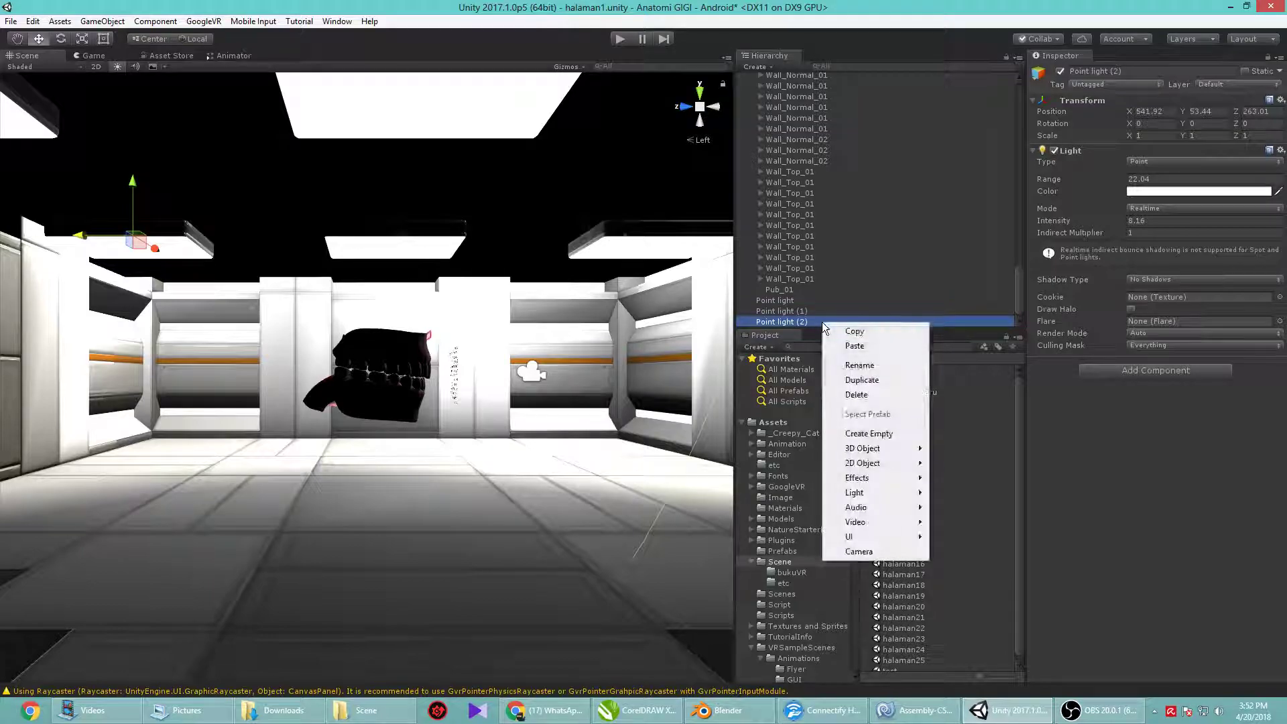
click(828, 325)
right_click(829, 325)
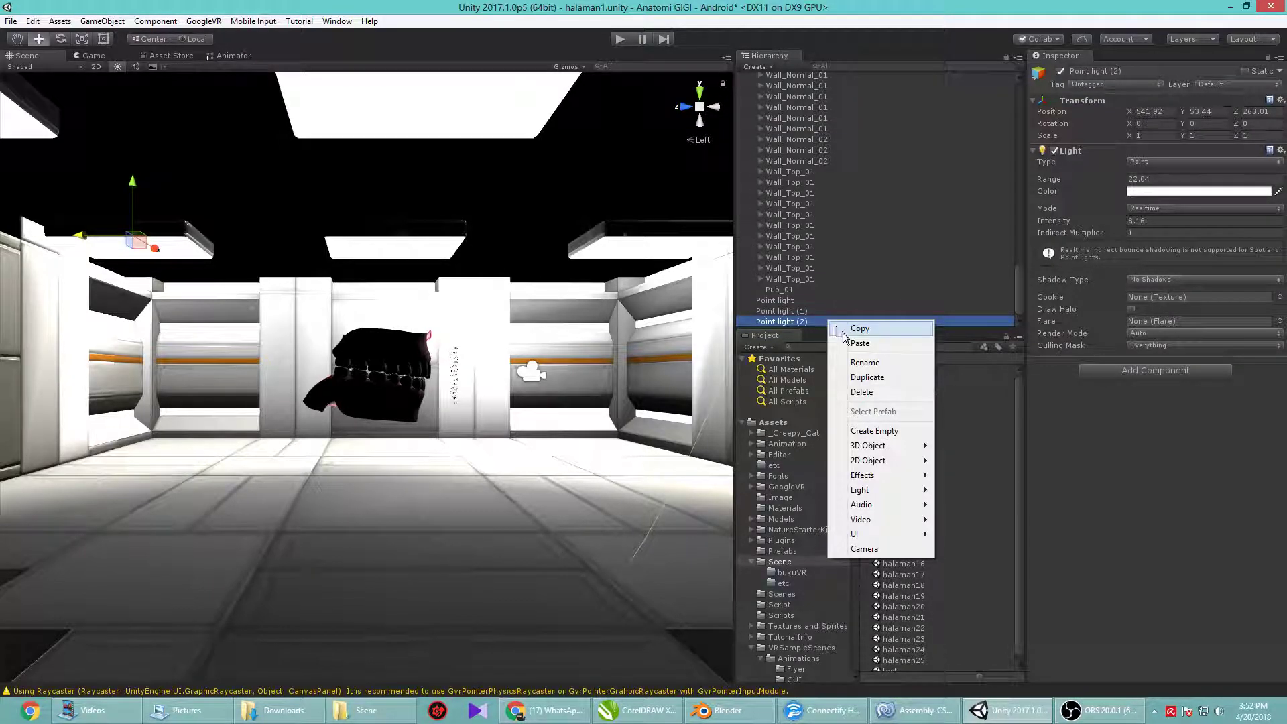
click(860, 343)
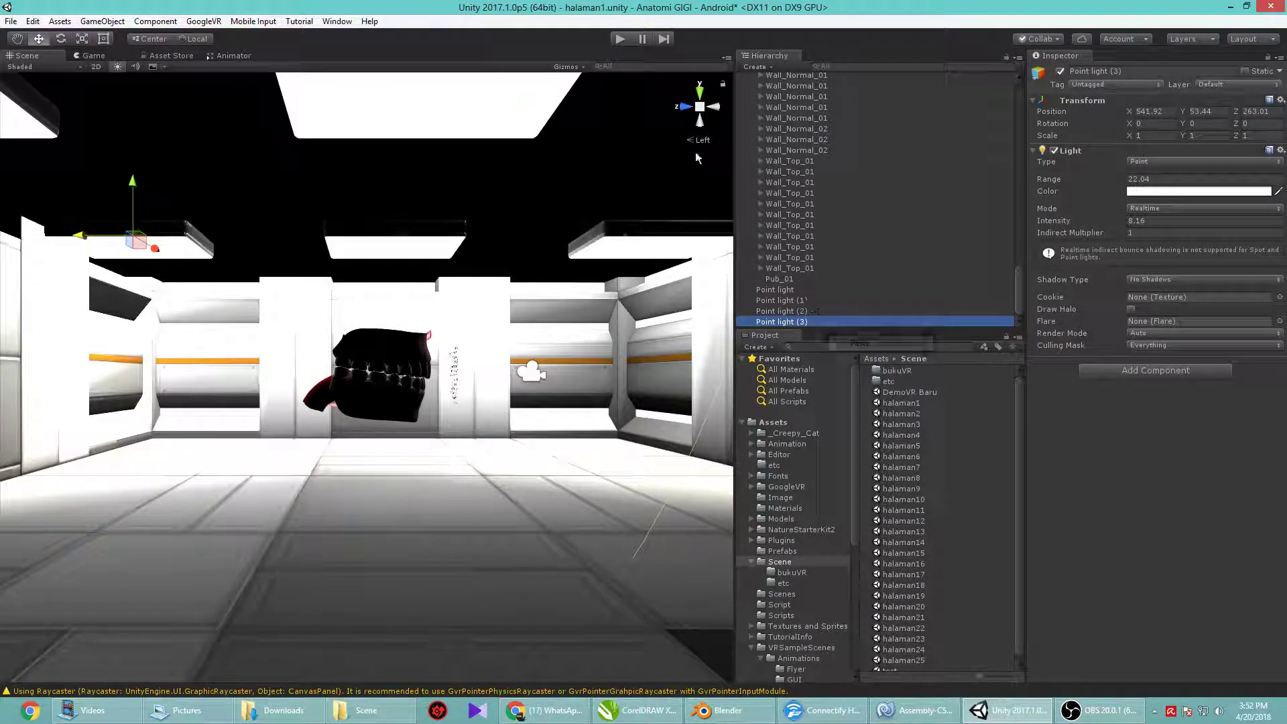
click(714, 107)
drag(577, 253, 310, 261)
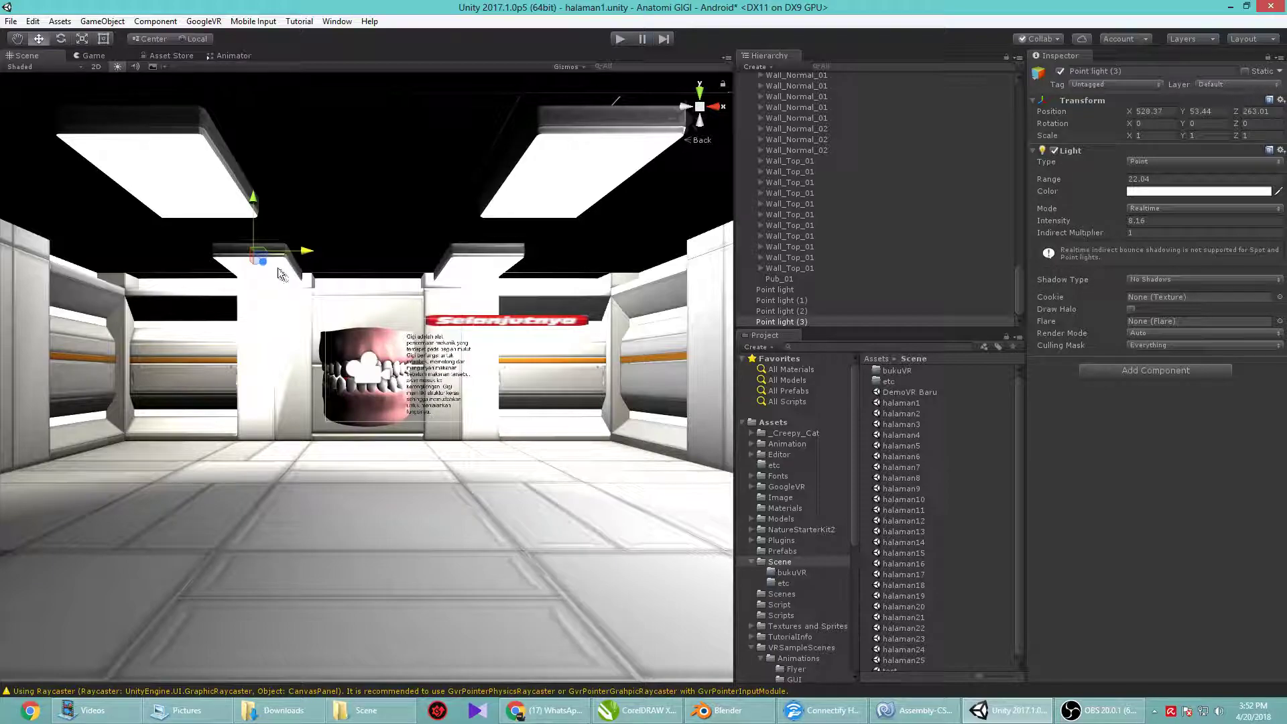
click(714, 108)
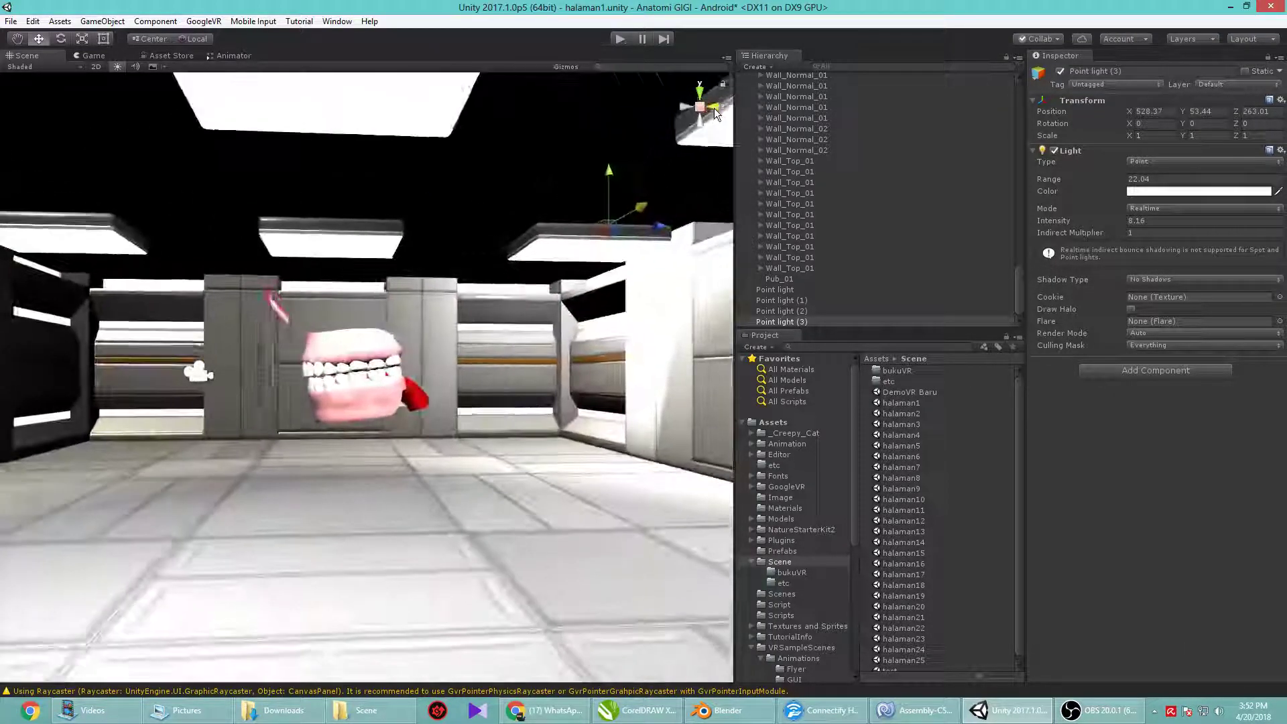
drag(683, 227, 672, 232)
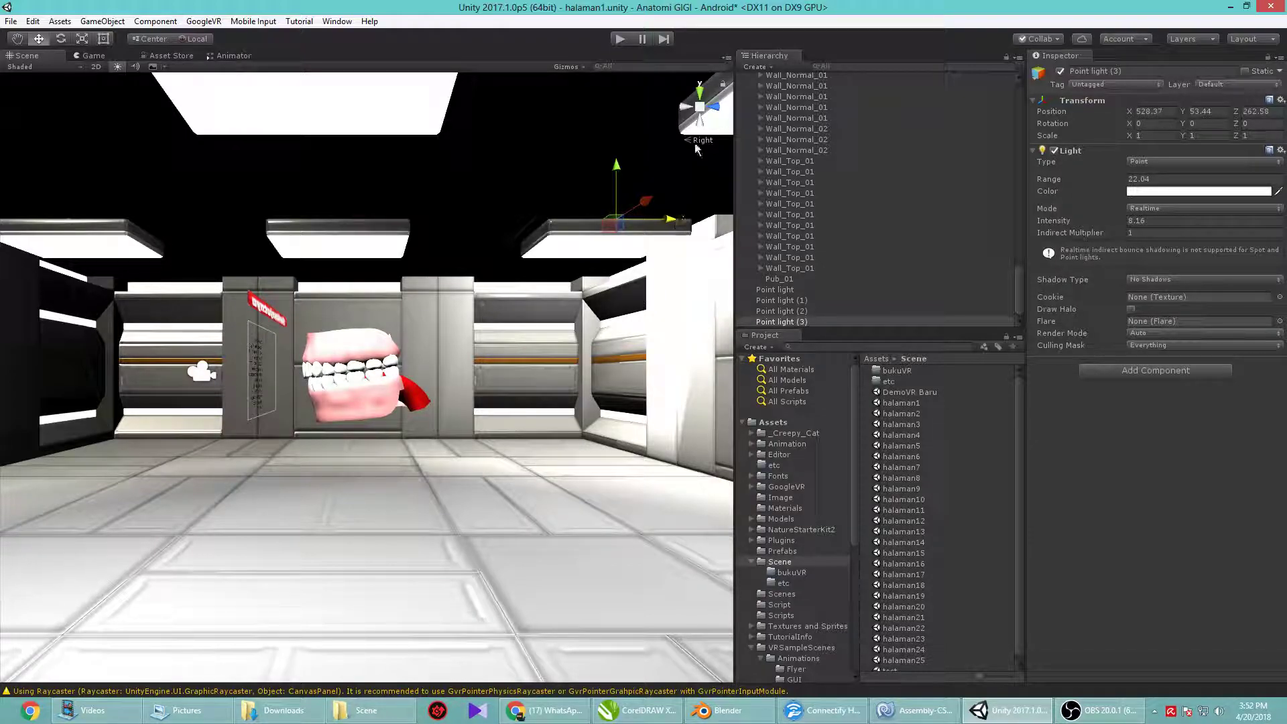
Duplicate Point light (3) as Point light (4) and move it back along the ceiling
right_click(818, 320)
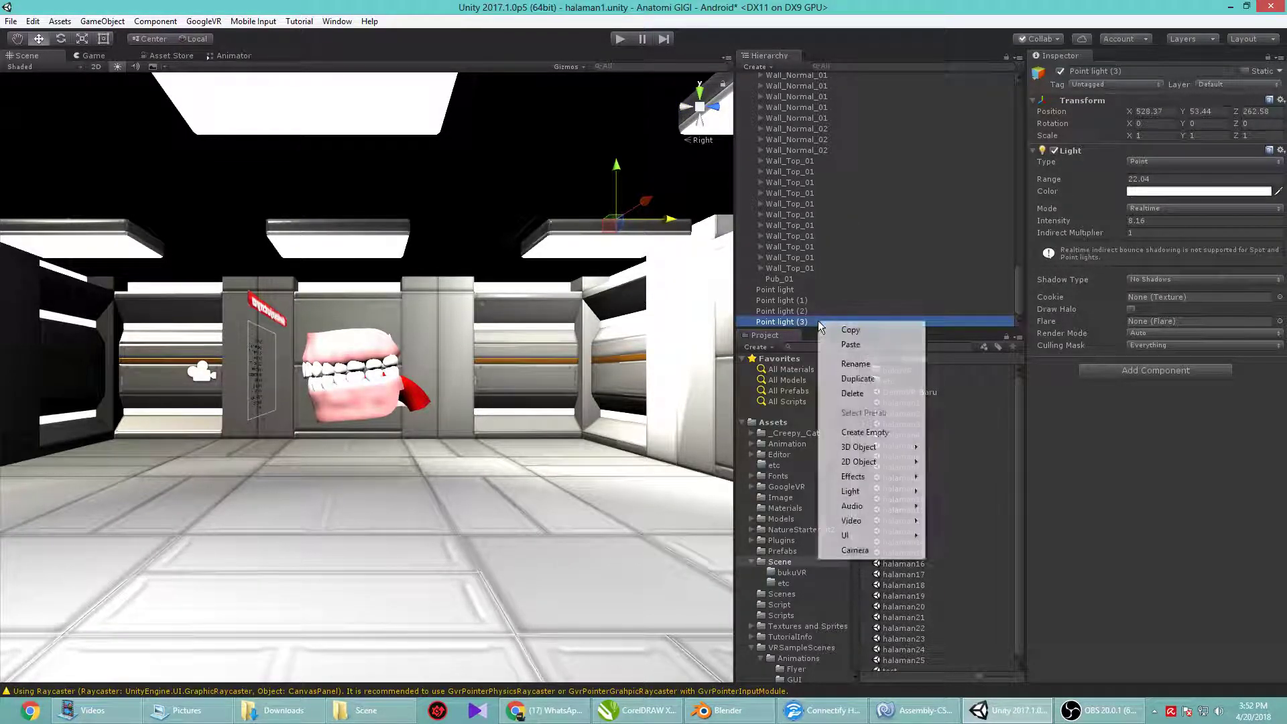
right_click(822, 323)
right_click(822, 322)
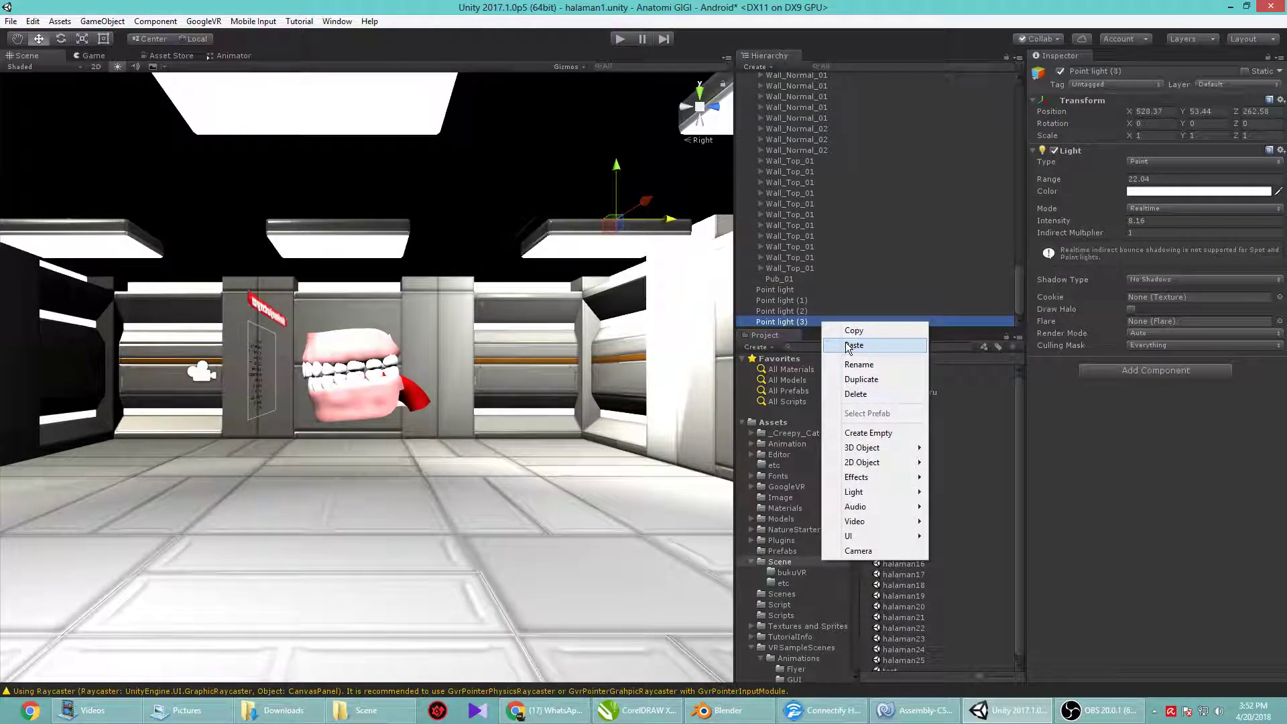
click(854, 345)
drag(670, 221, 412, 222)
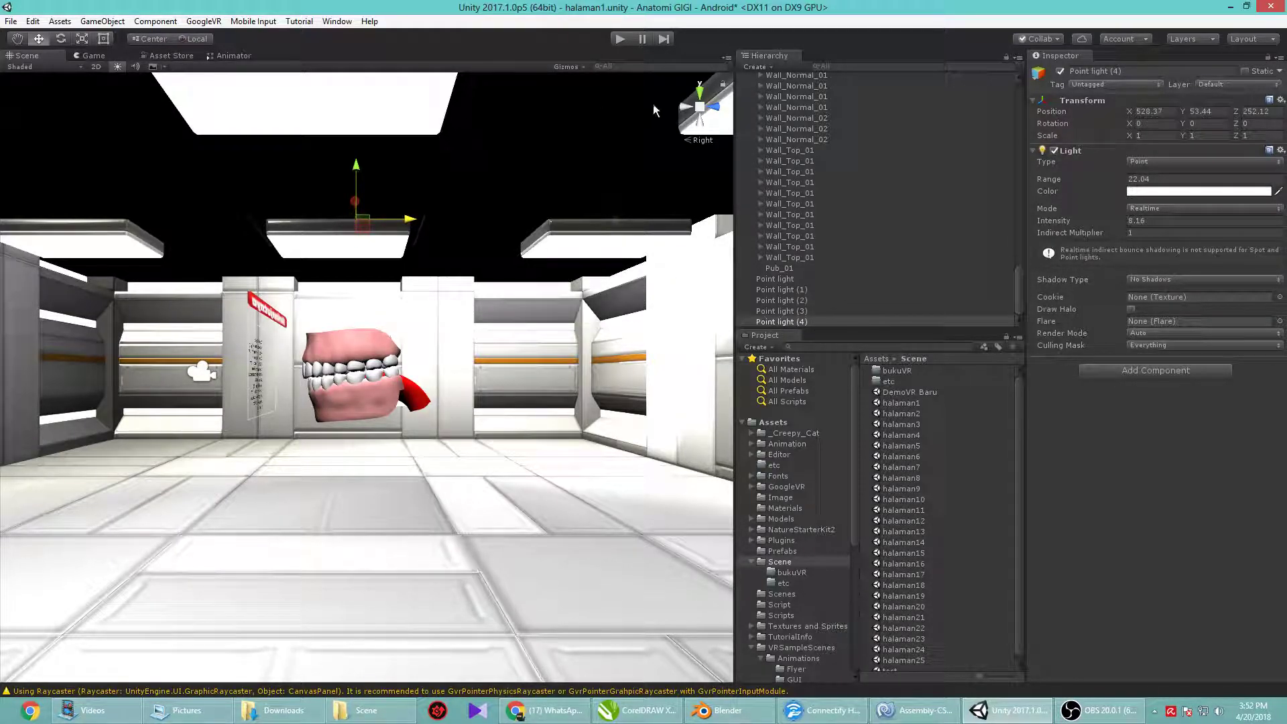
click(685, 109)
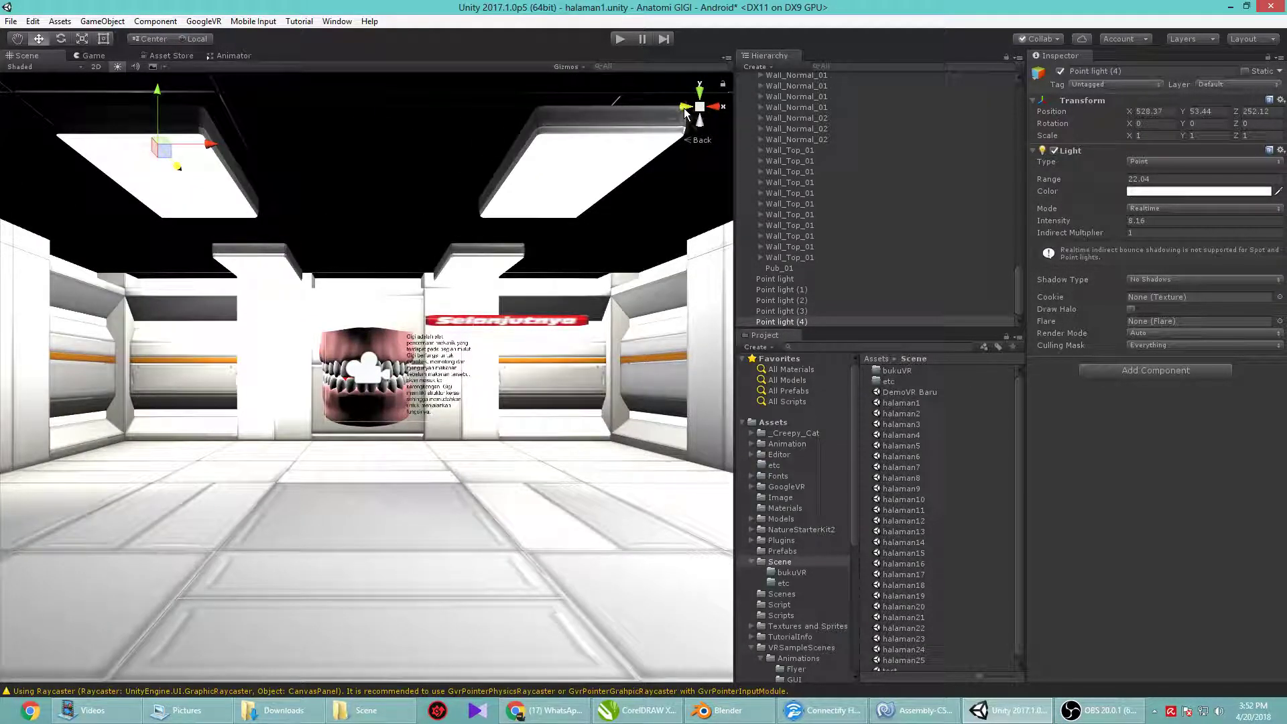
click(686, 109)
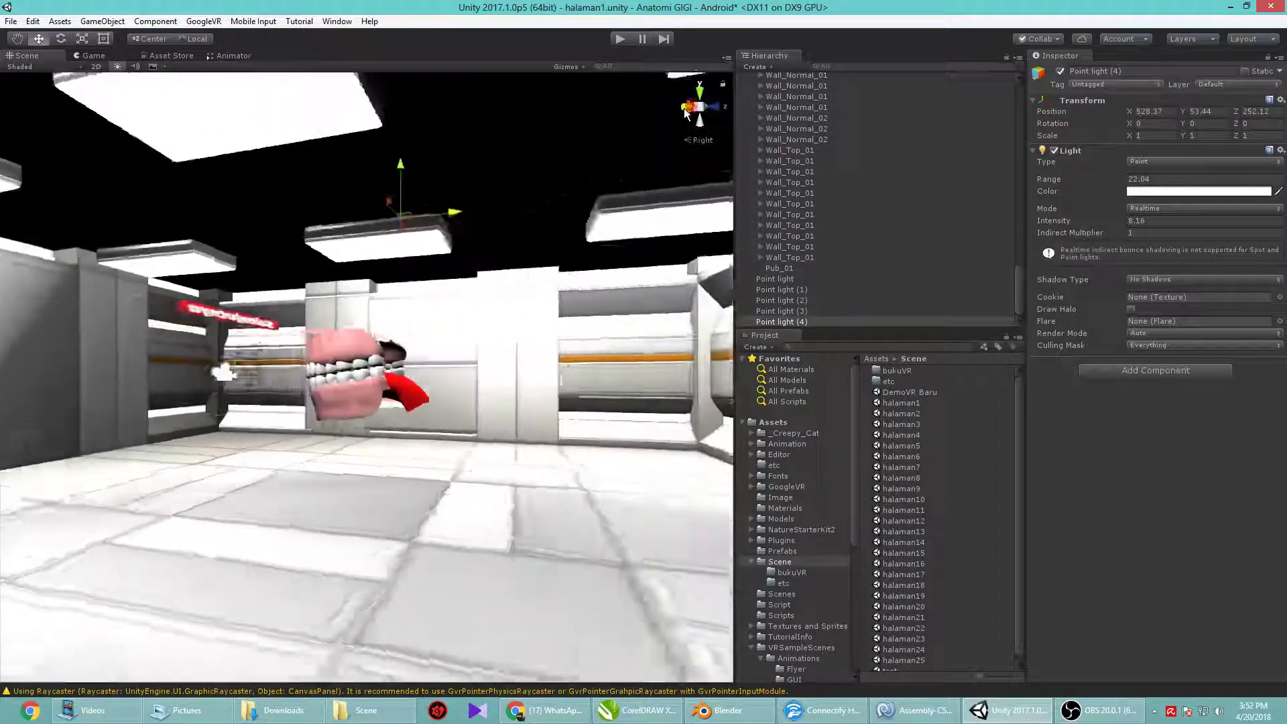
click(686, 109)
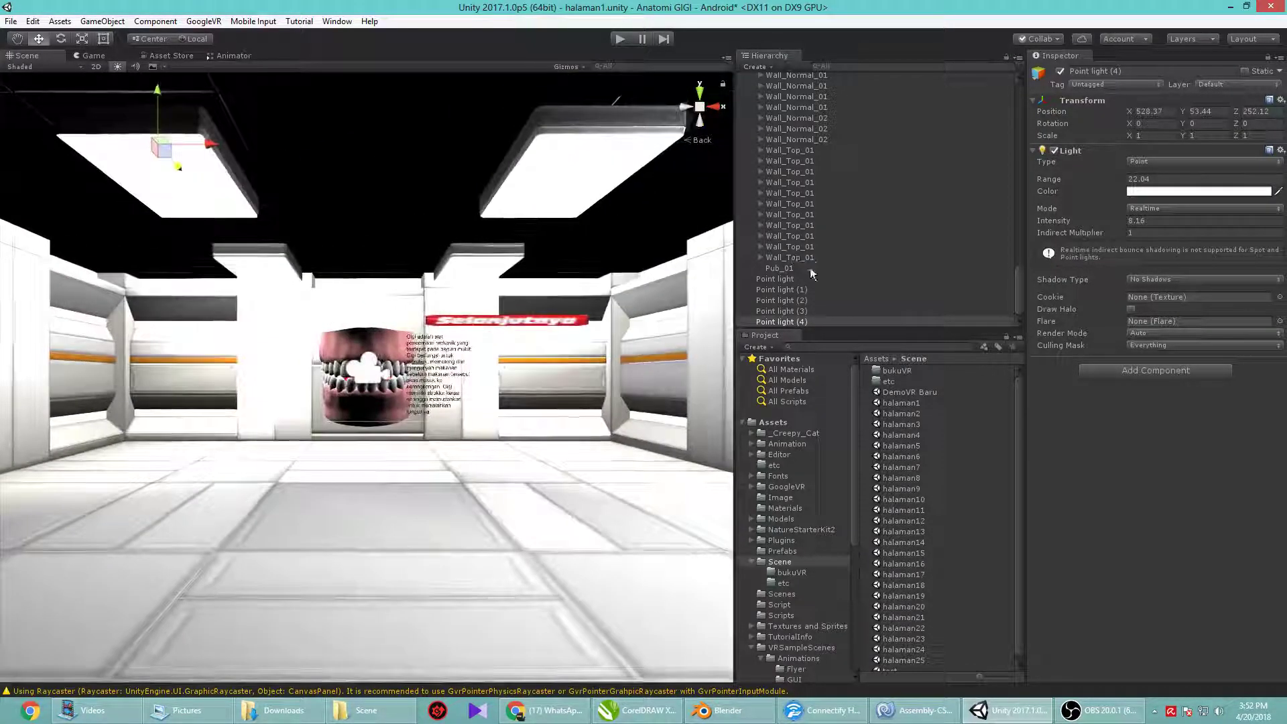
Paste another copy as Point light (5) and slide it along the ceiling to Z 241.25
right_click(806, 322)
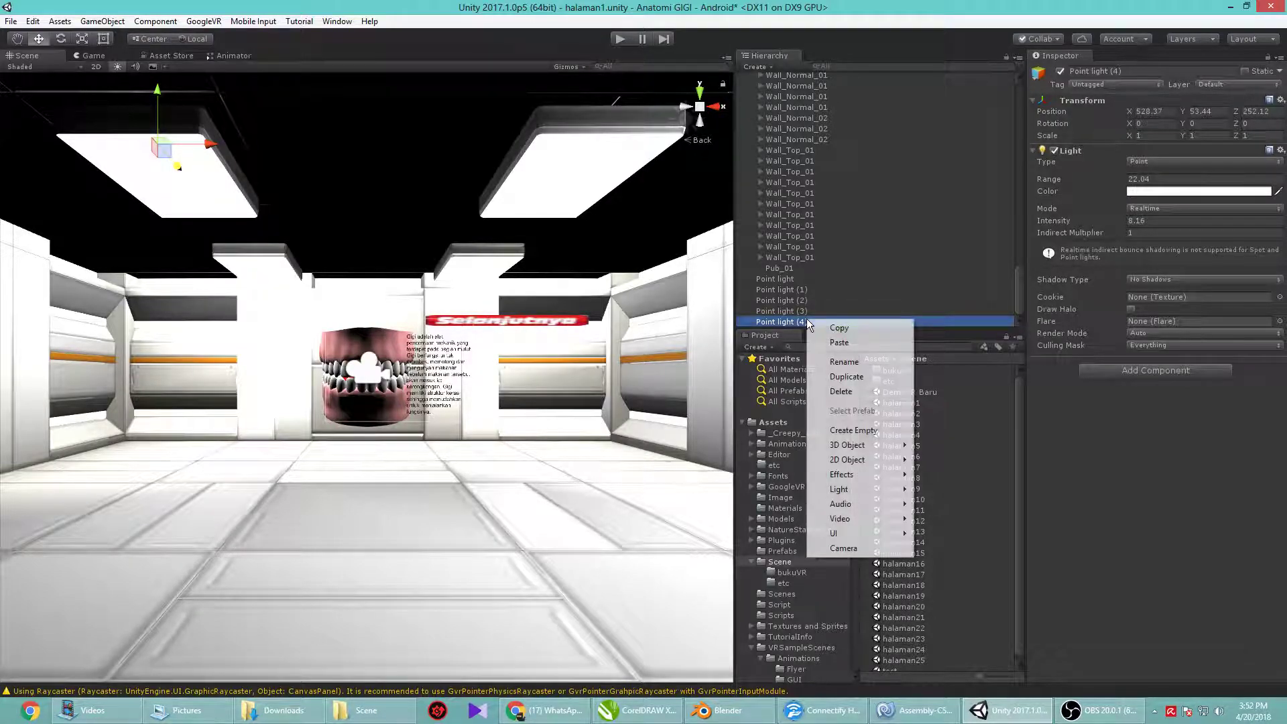
right_click(821, 320)
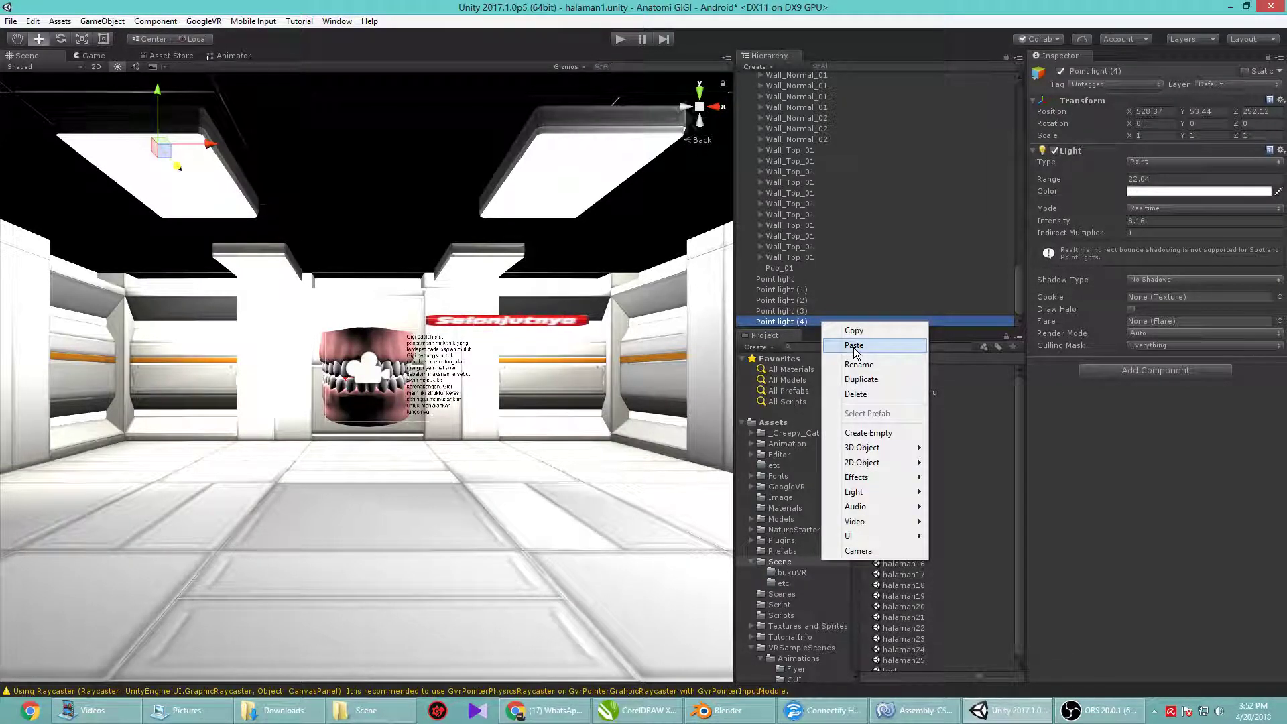
click(853, 349)
click(716, 107)
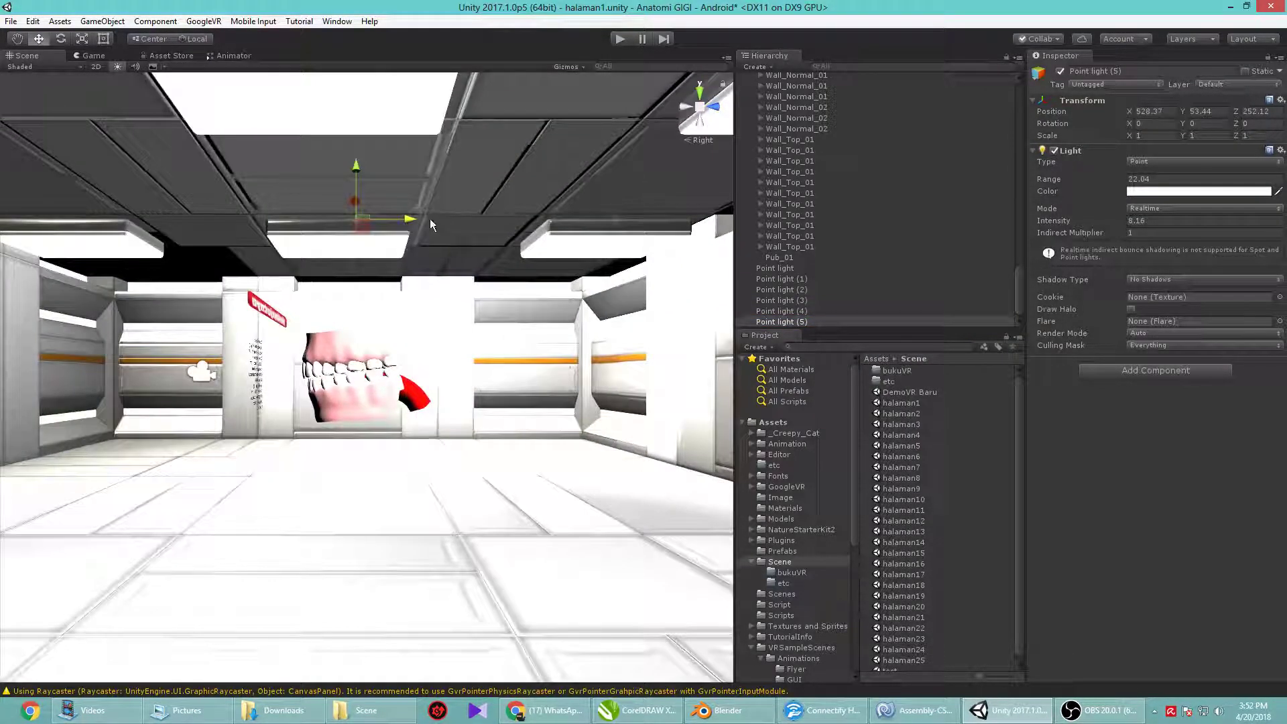
drag(413, 216, 137, 219)
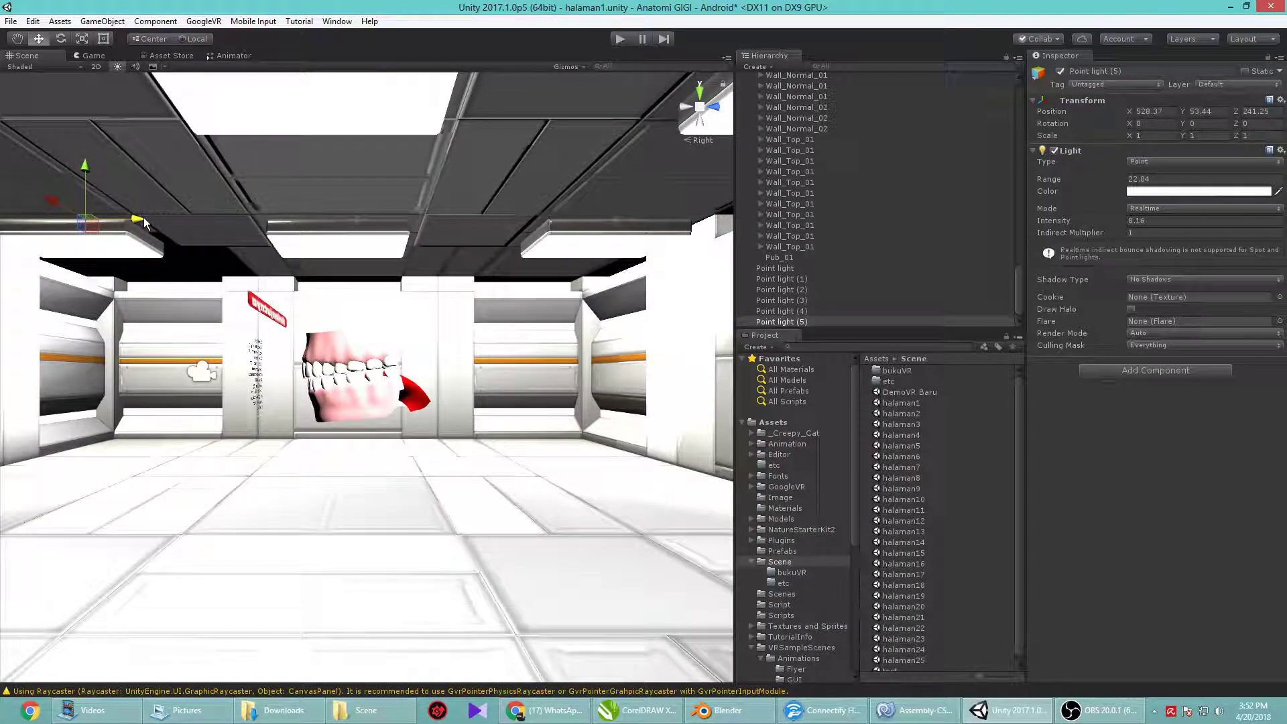
Set the range of Point lights (5), (4), (3) and (2) to 10
click(1156, 180)
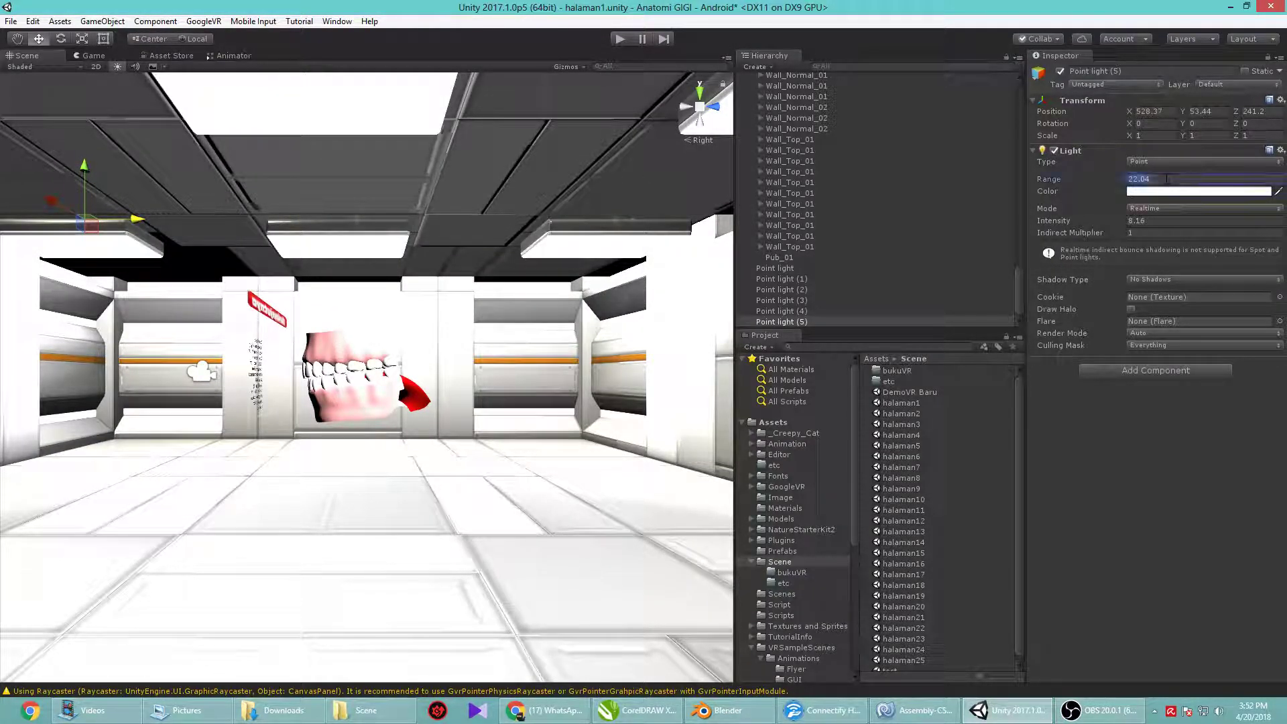
text(10)
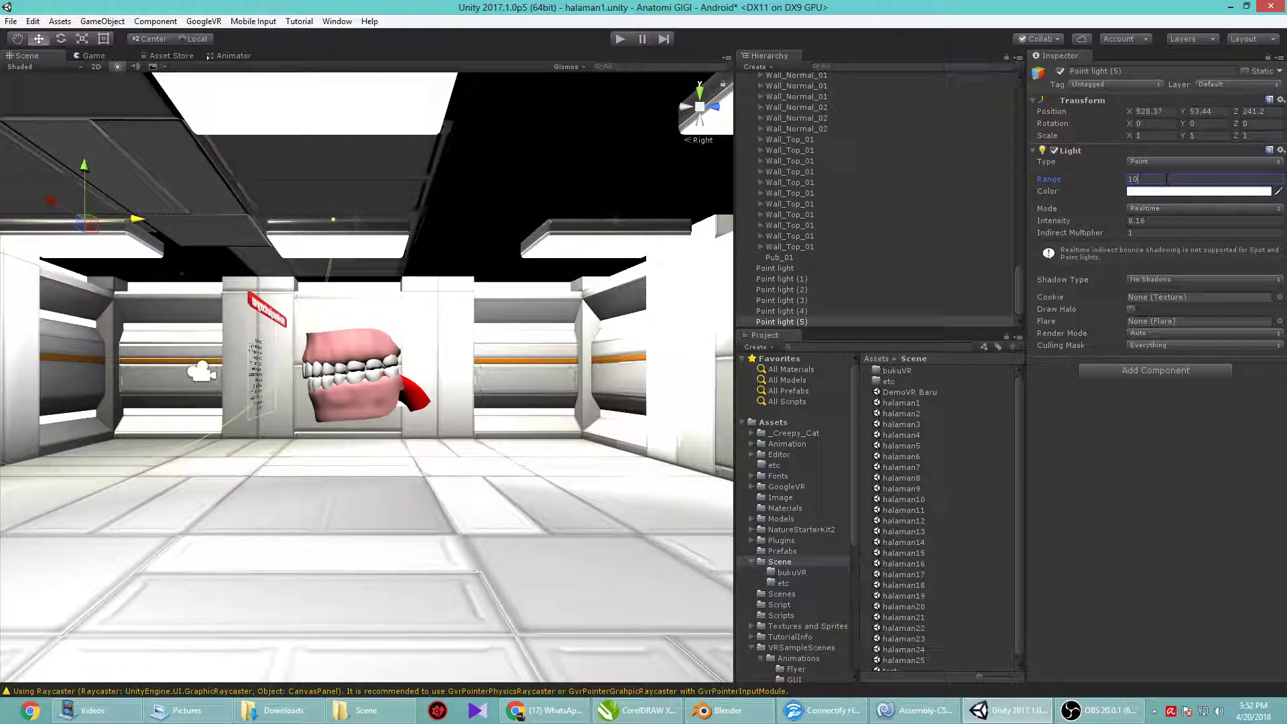
click(838, 311)
click(1161, 179)
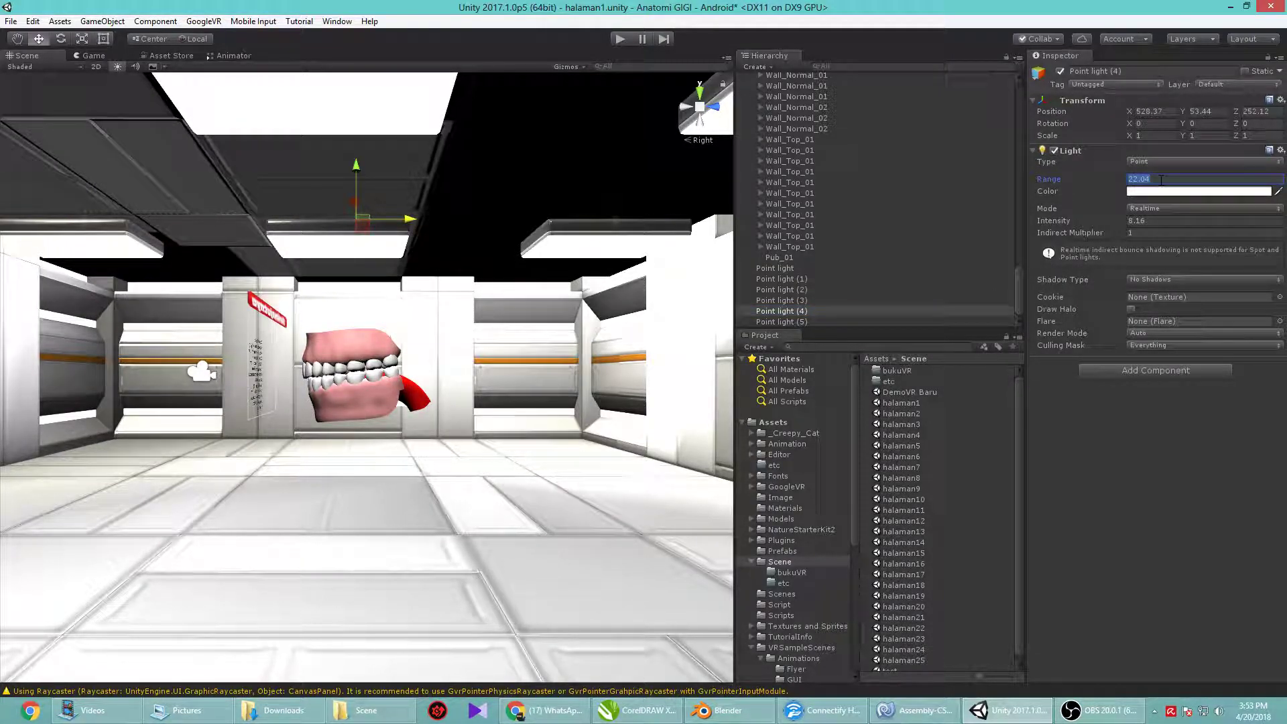
text(10)
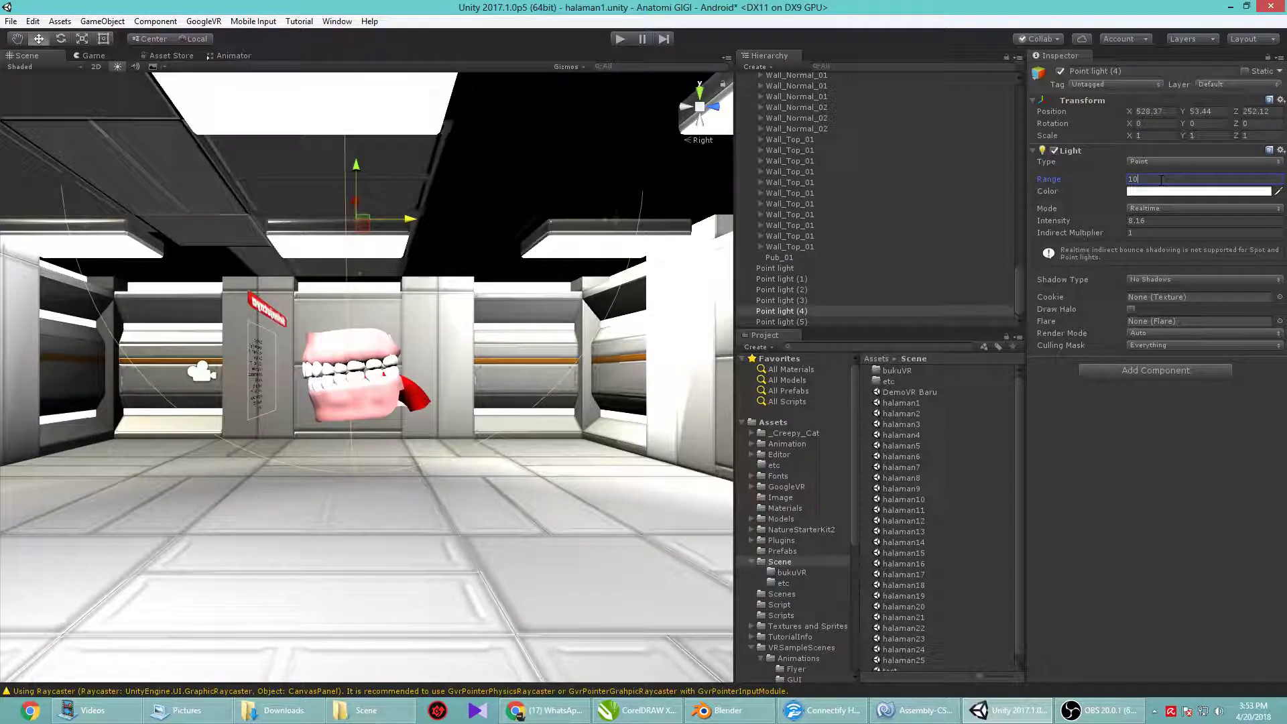
click(838, 301)
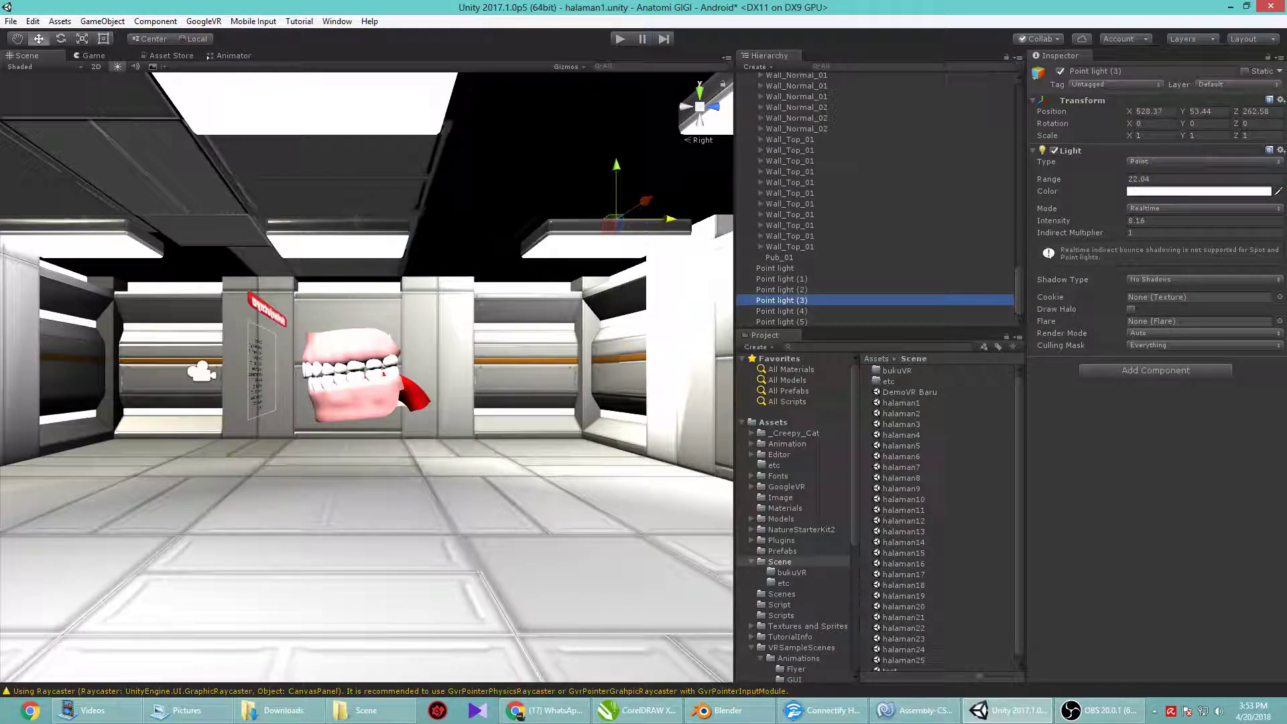
click(1182, 179)
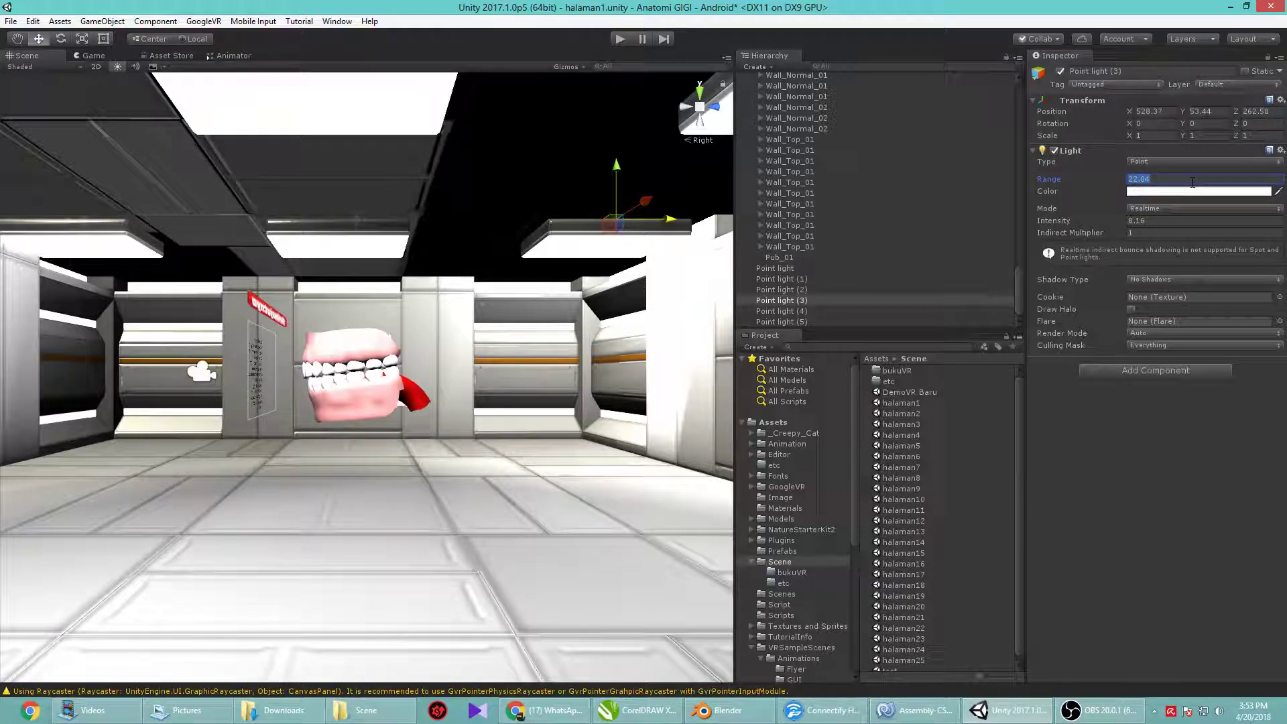
text(10)
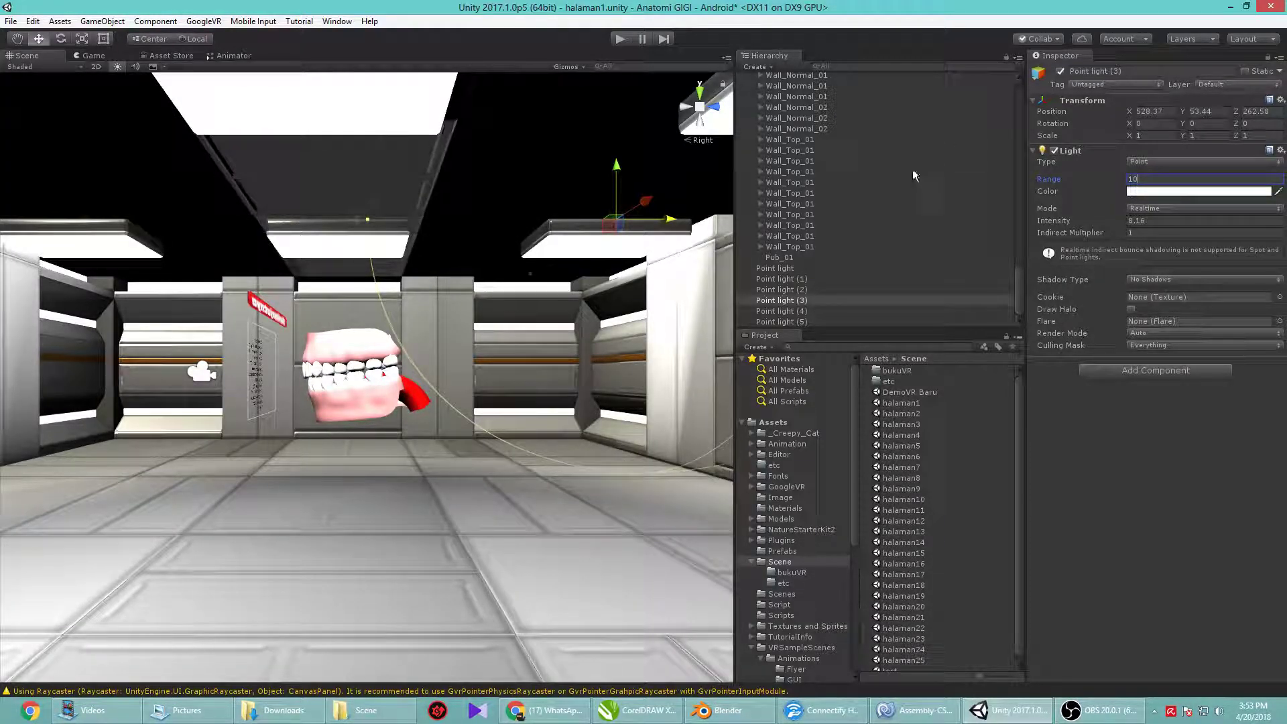
click(827, 288)
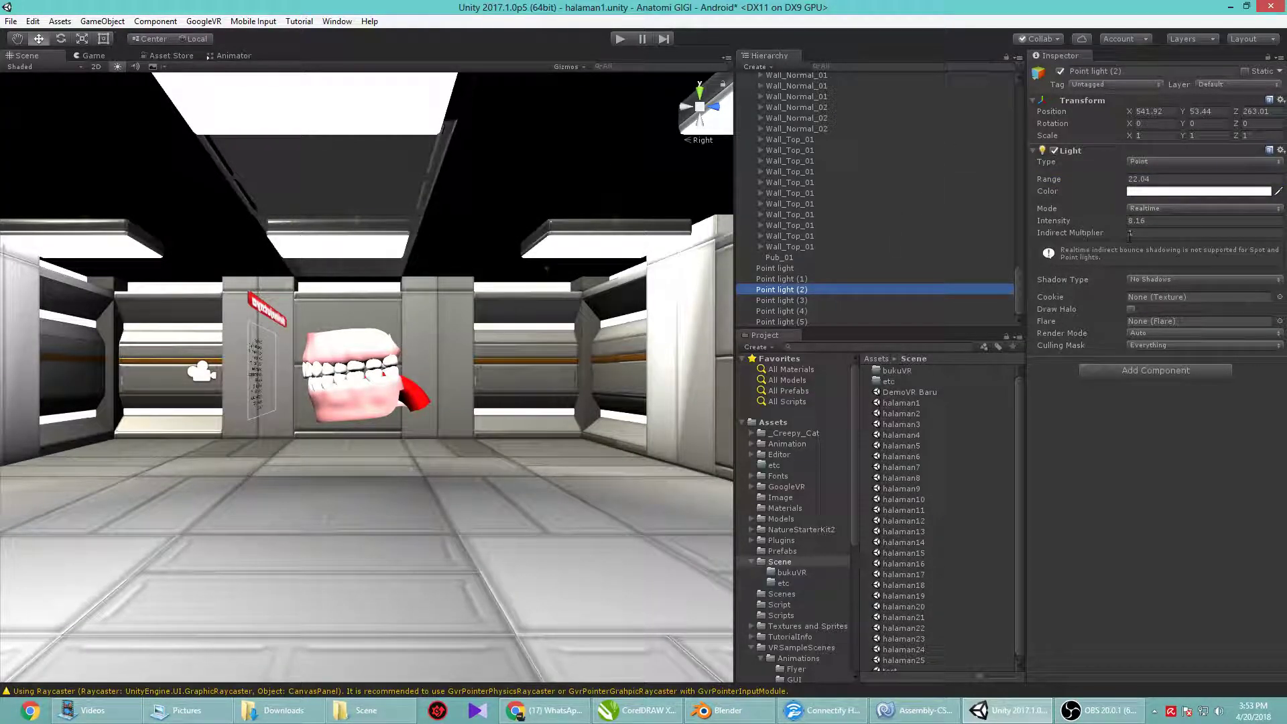
click(1164, 178)
text(10)
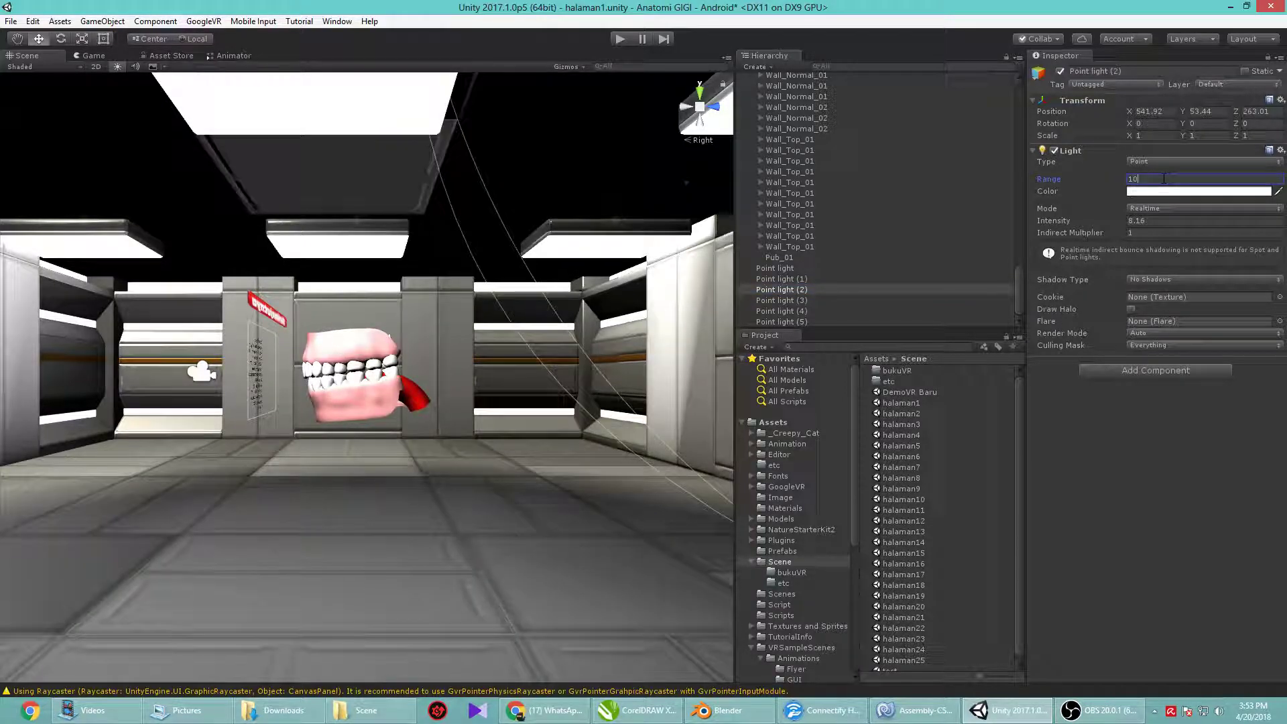
Set Point light (1)'s range to 10, keeping the first Point light at 22.04
click(819, 282)
click(1165, 178)
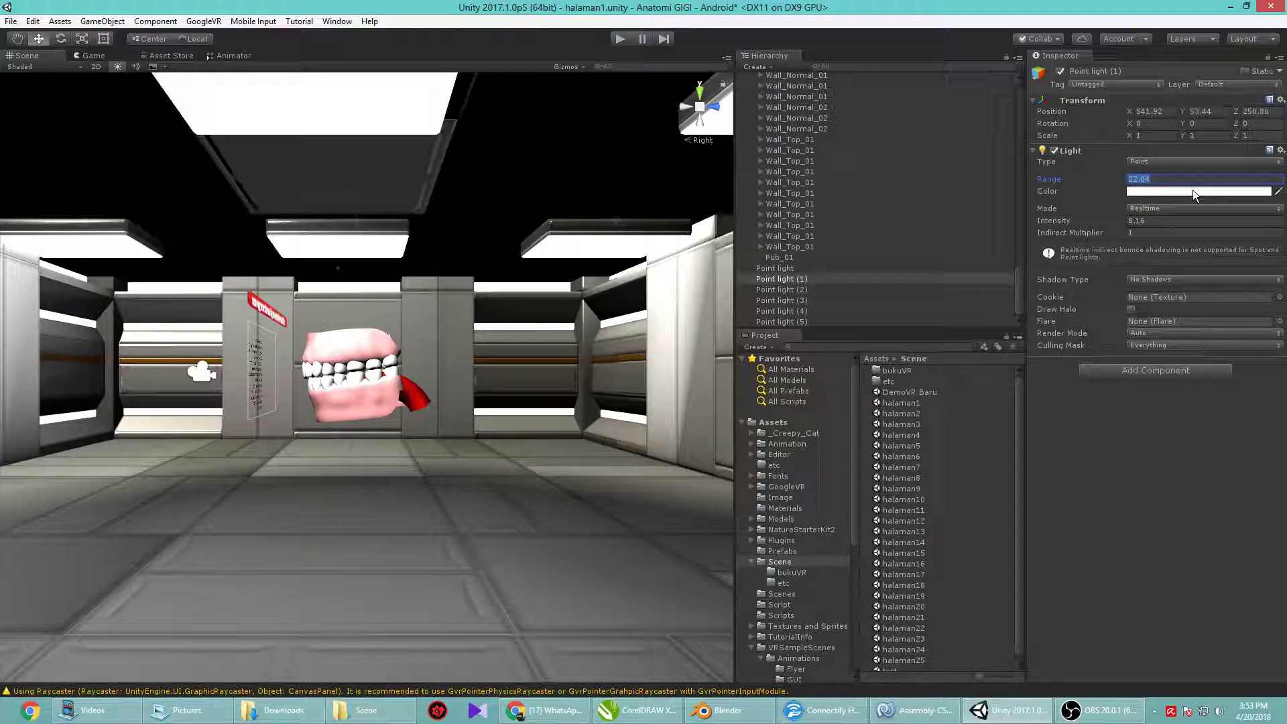
text(10)
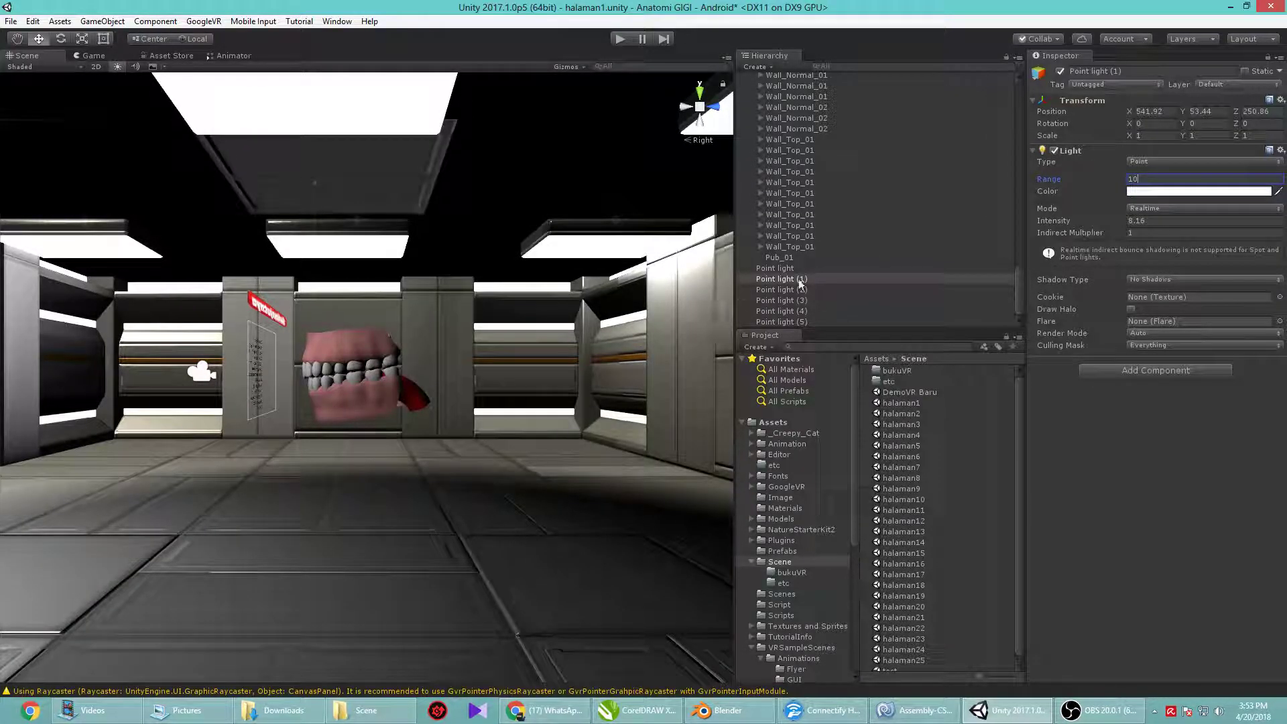
click(781, 268)
click(1169, 177)
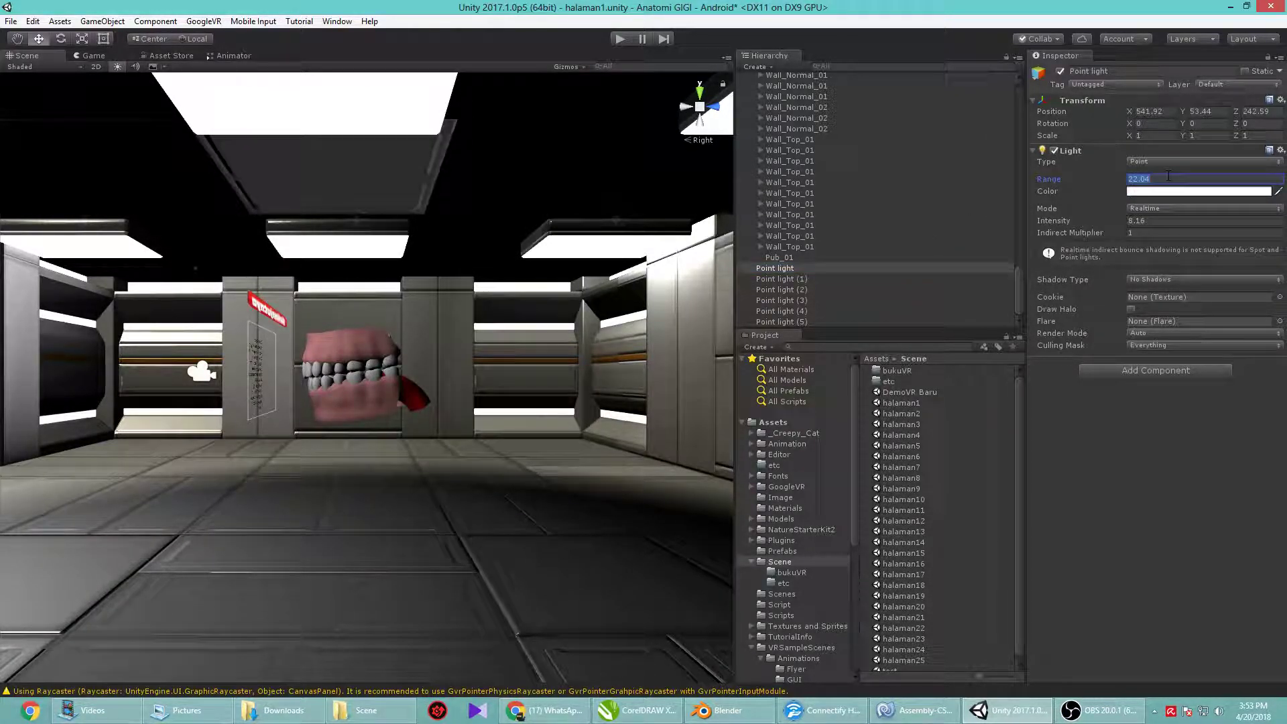
text(10)
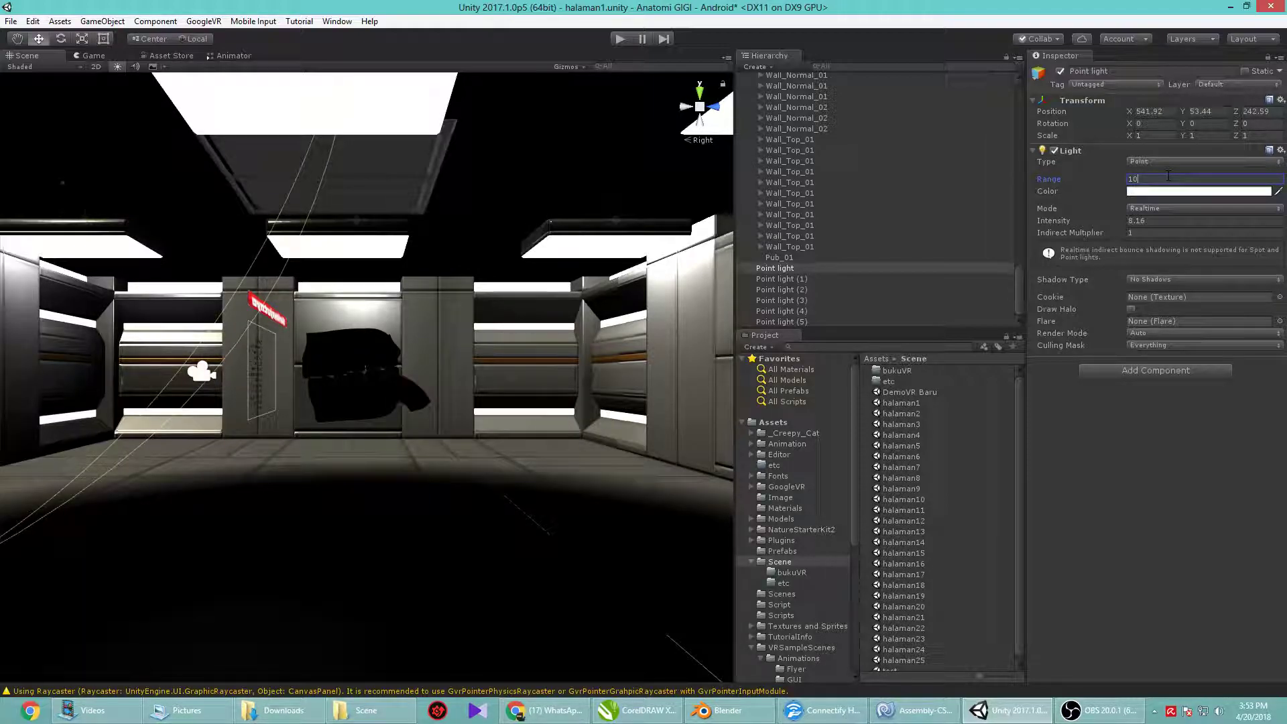
click(685, 107)
click(685, 109)
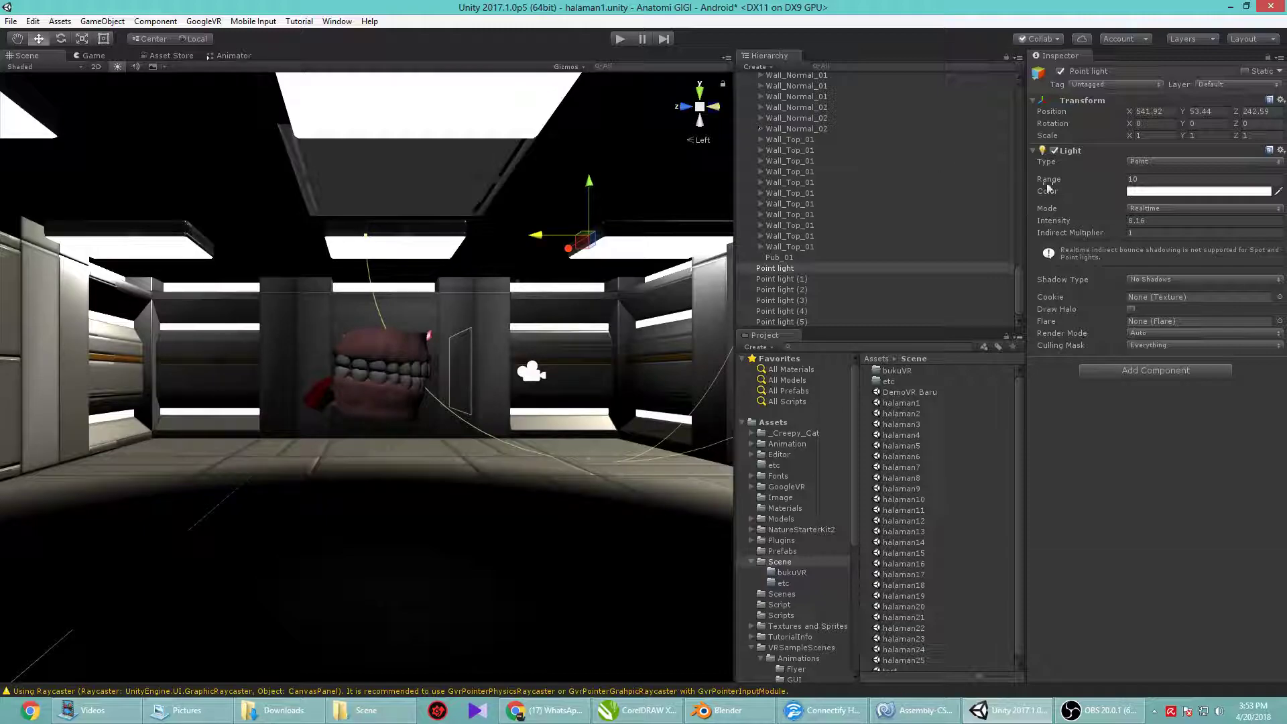
click(1154, 178)
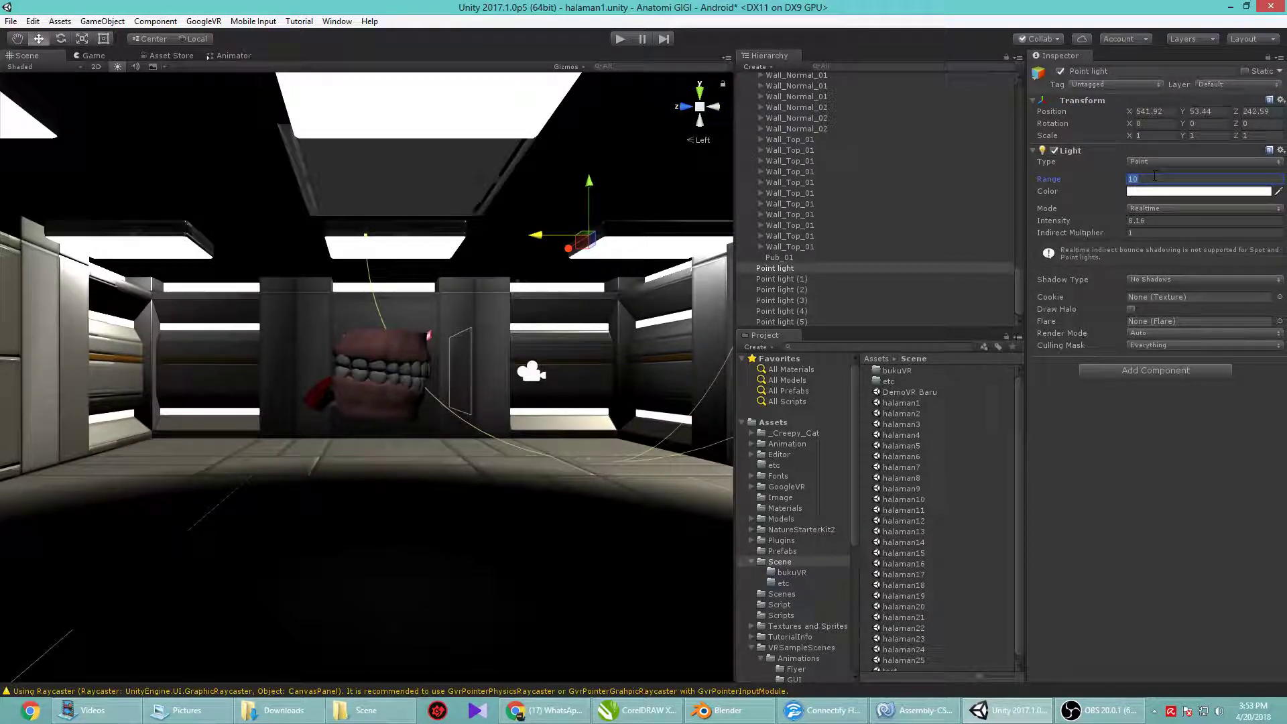
text(22.04)
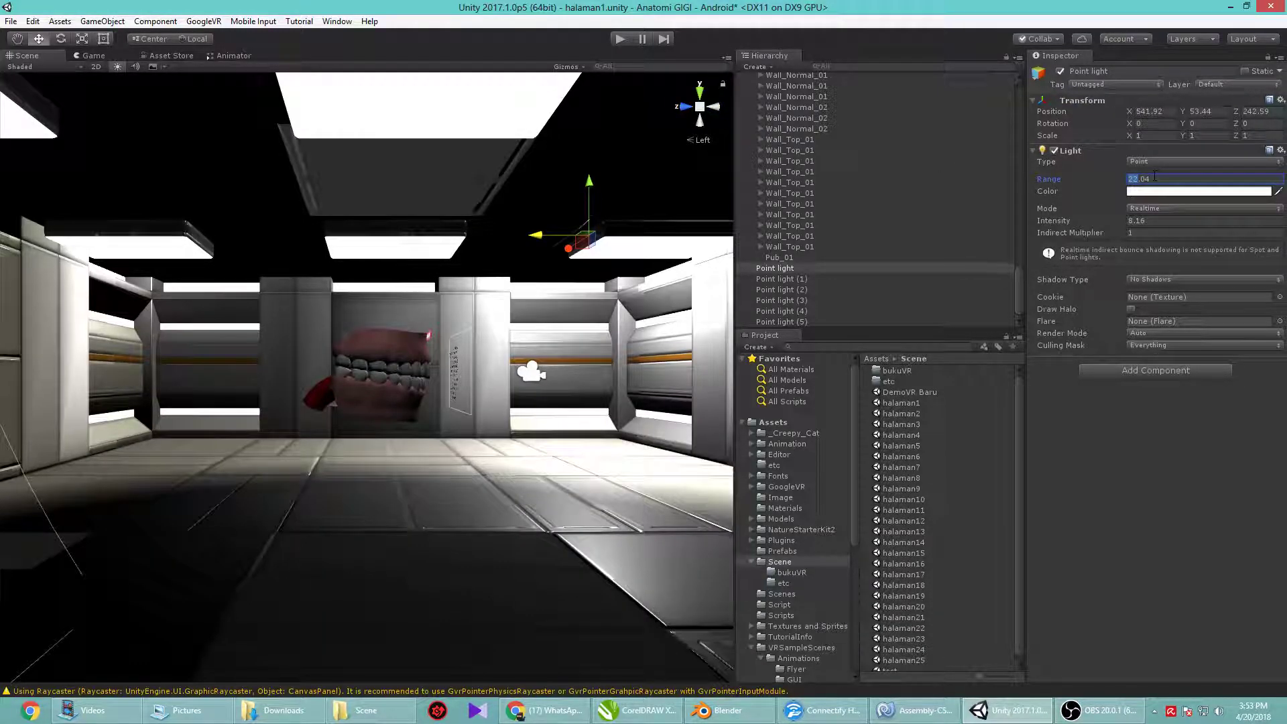
click(715, 109)
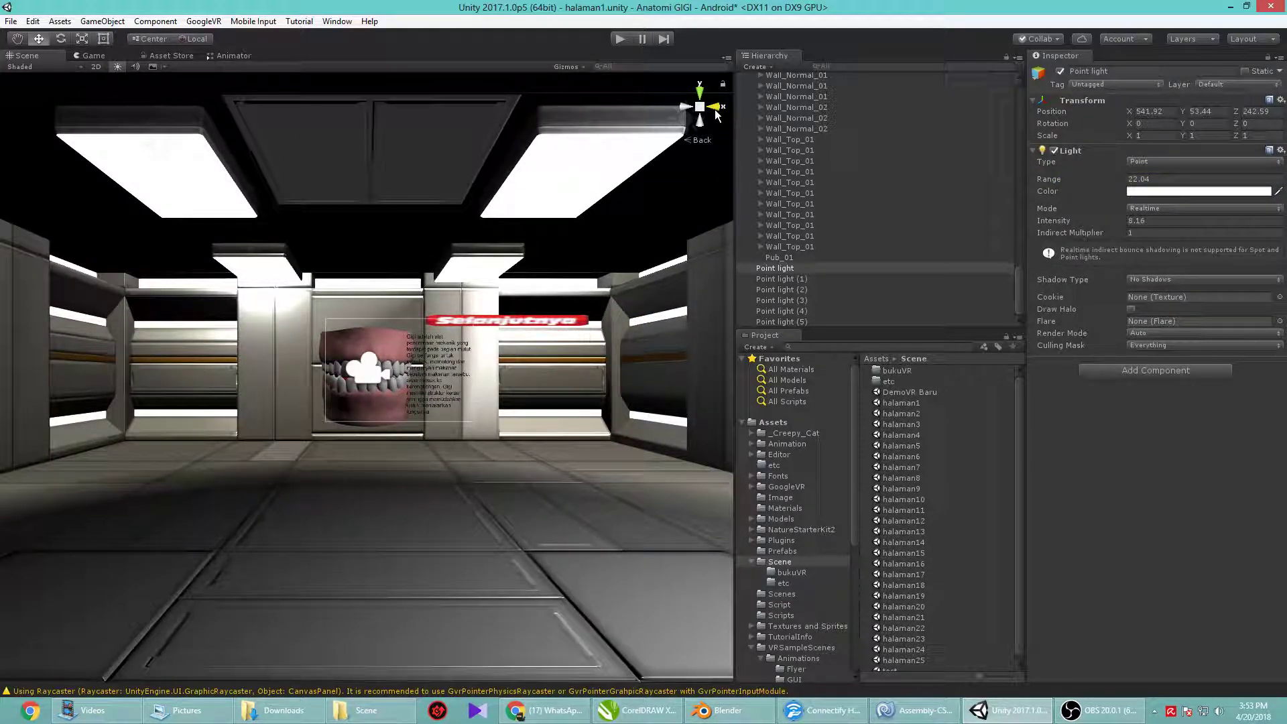
Frame Point light (1), then the first Point light, viewed from the left side
click(818, 278)
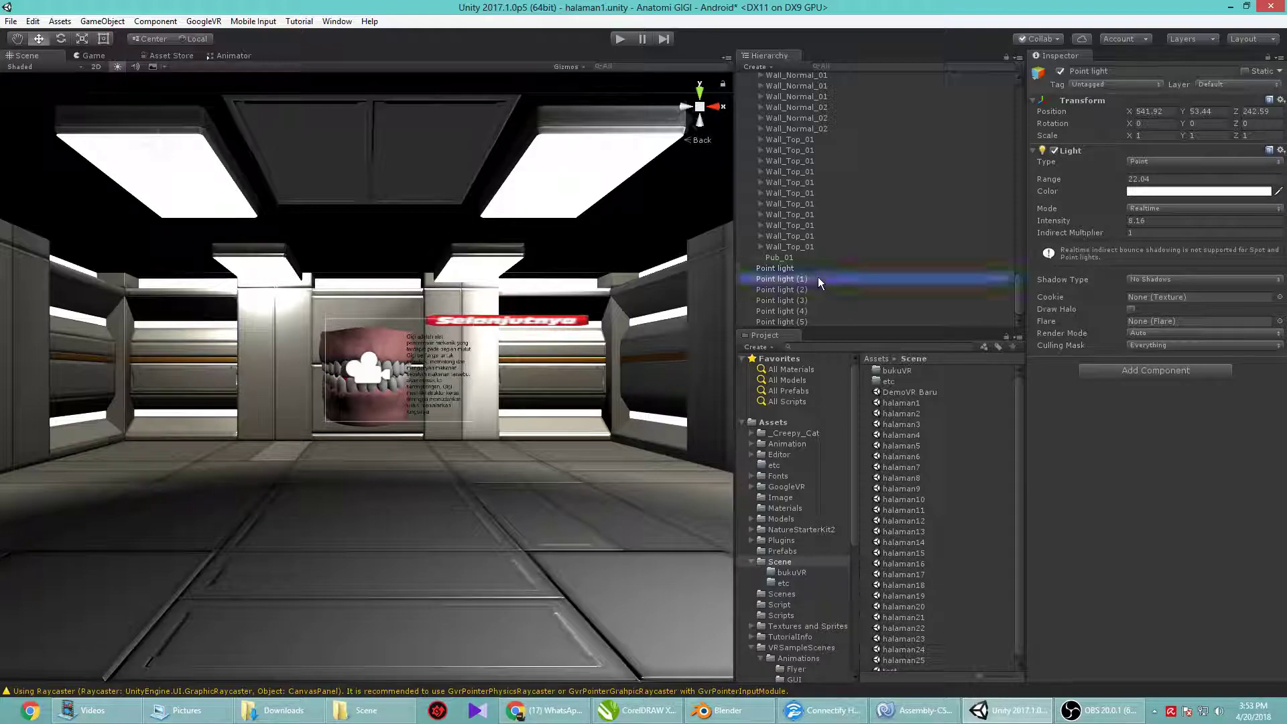
key(f)
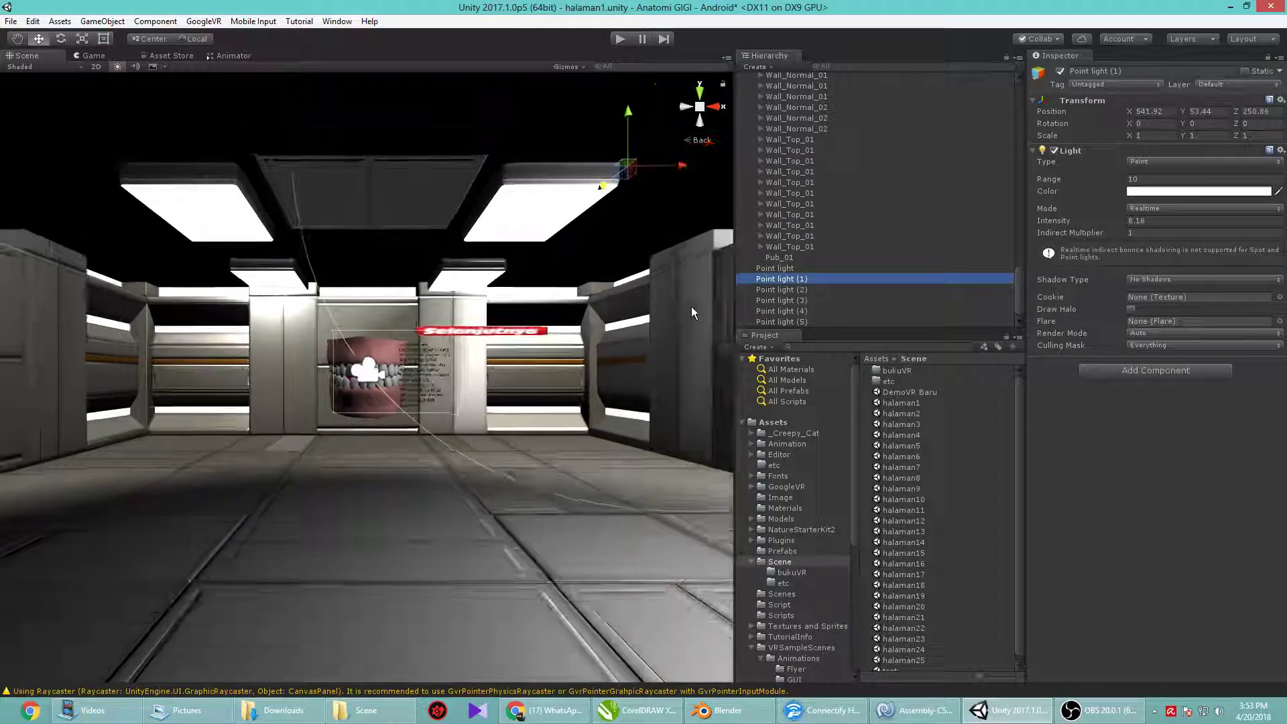
click(785, 268)
key(f)
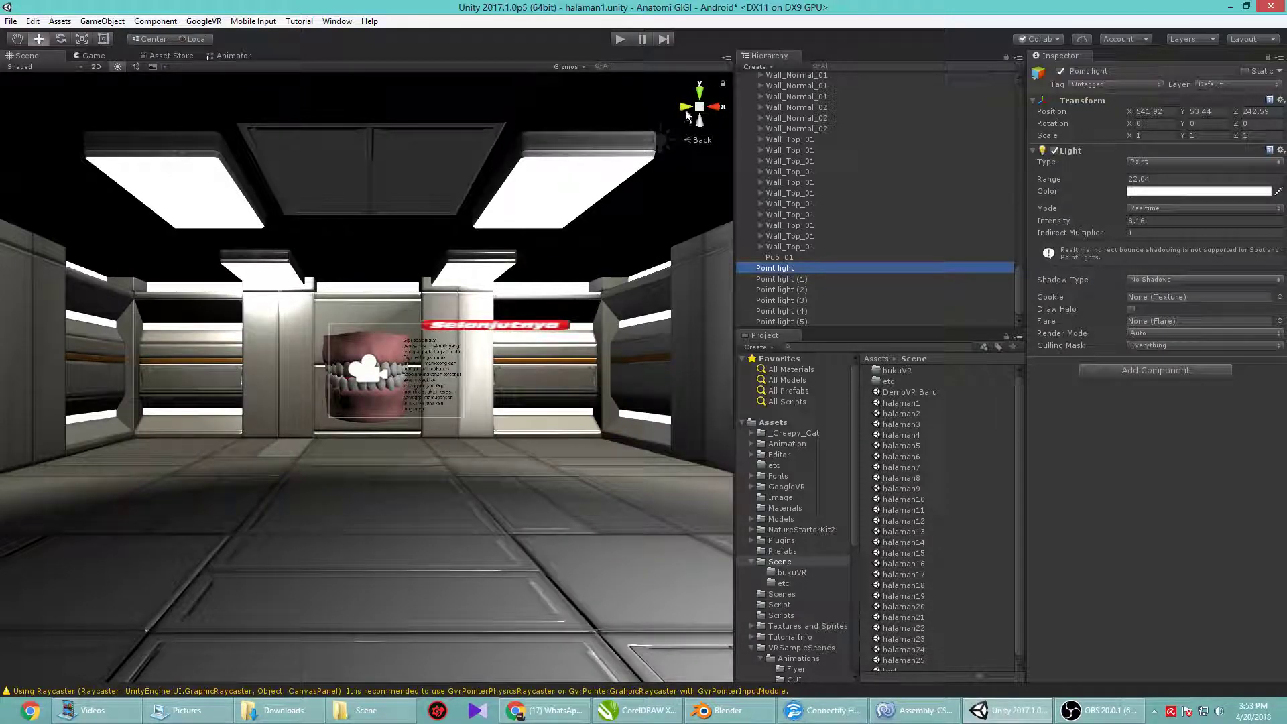
click(685, 107)
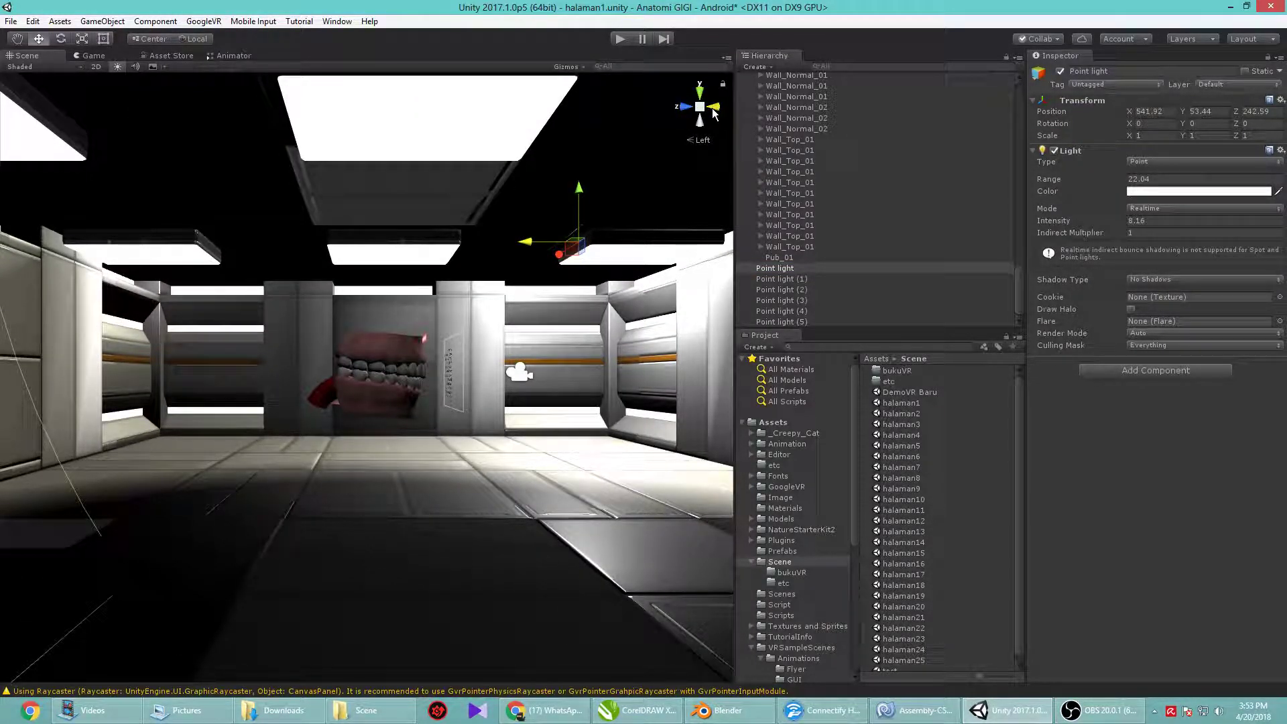
Change the first Point light's range to 20, then settle on 22
click(1147, 179)
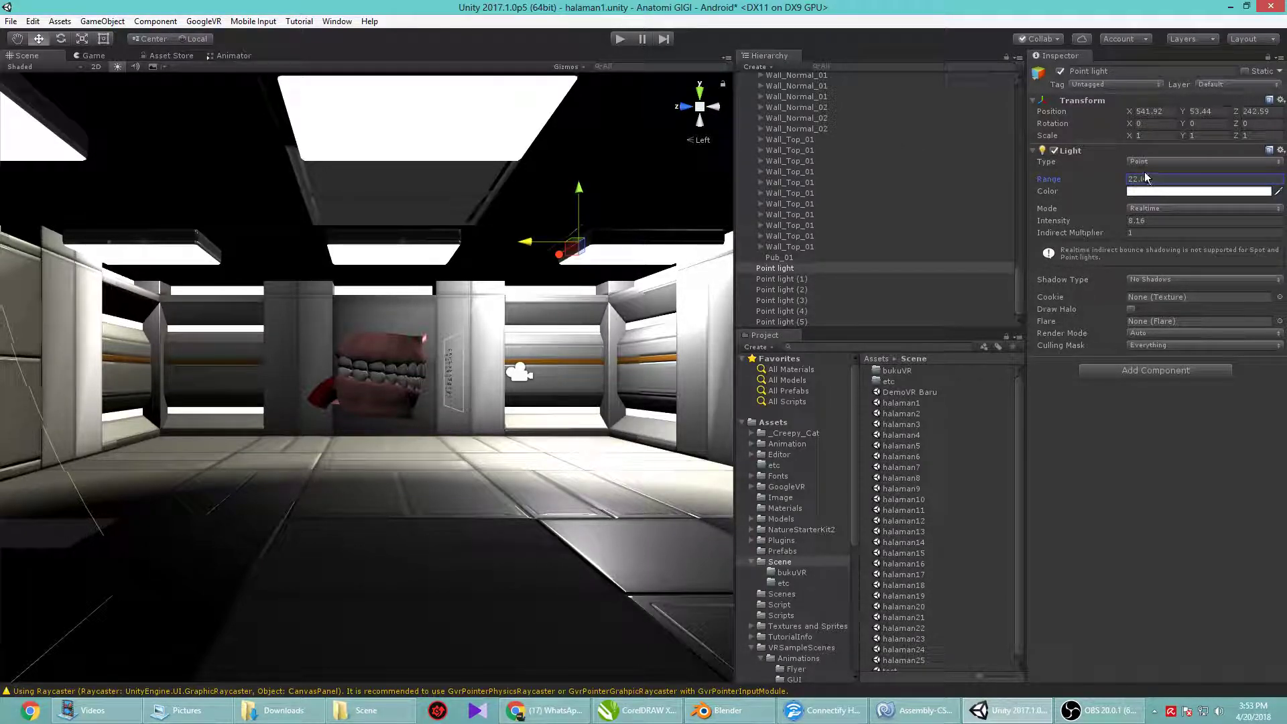
key(BackSpace)
key(BackSpace)
key(BackSpace)
text(0)
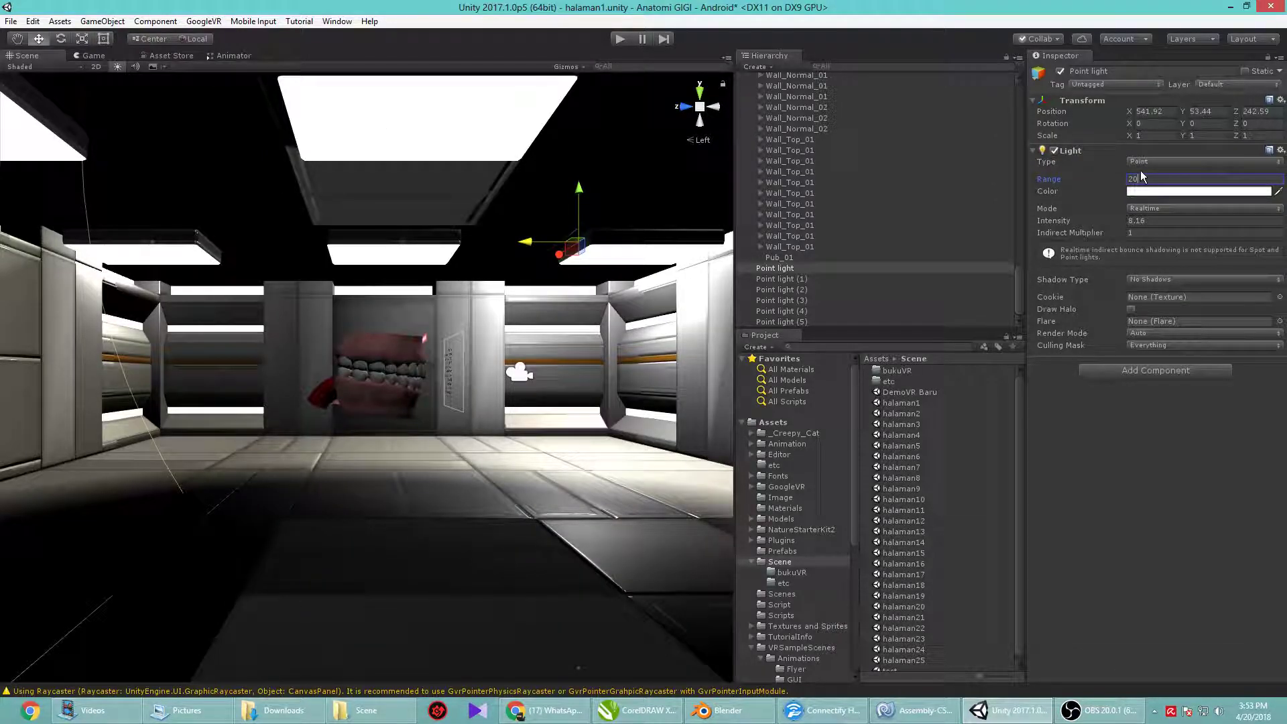
key(BackSpace)
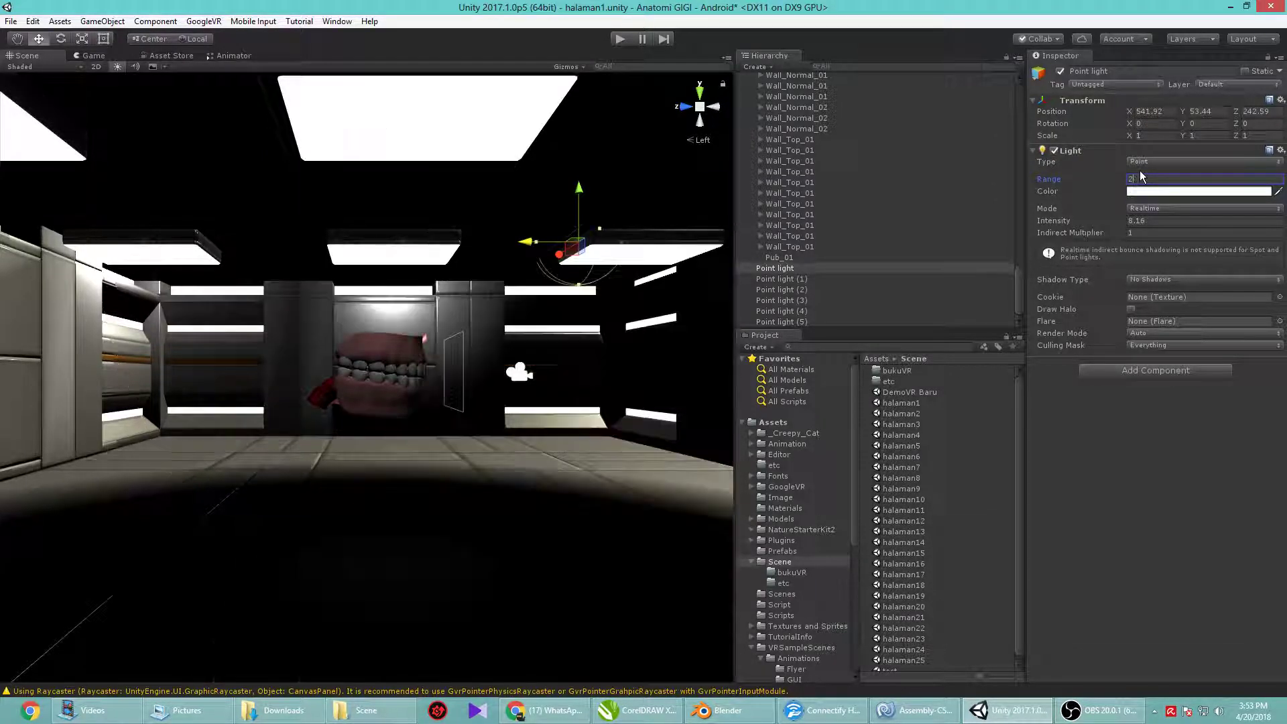
text(2)
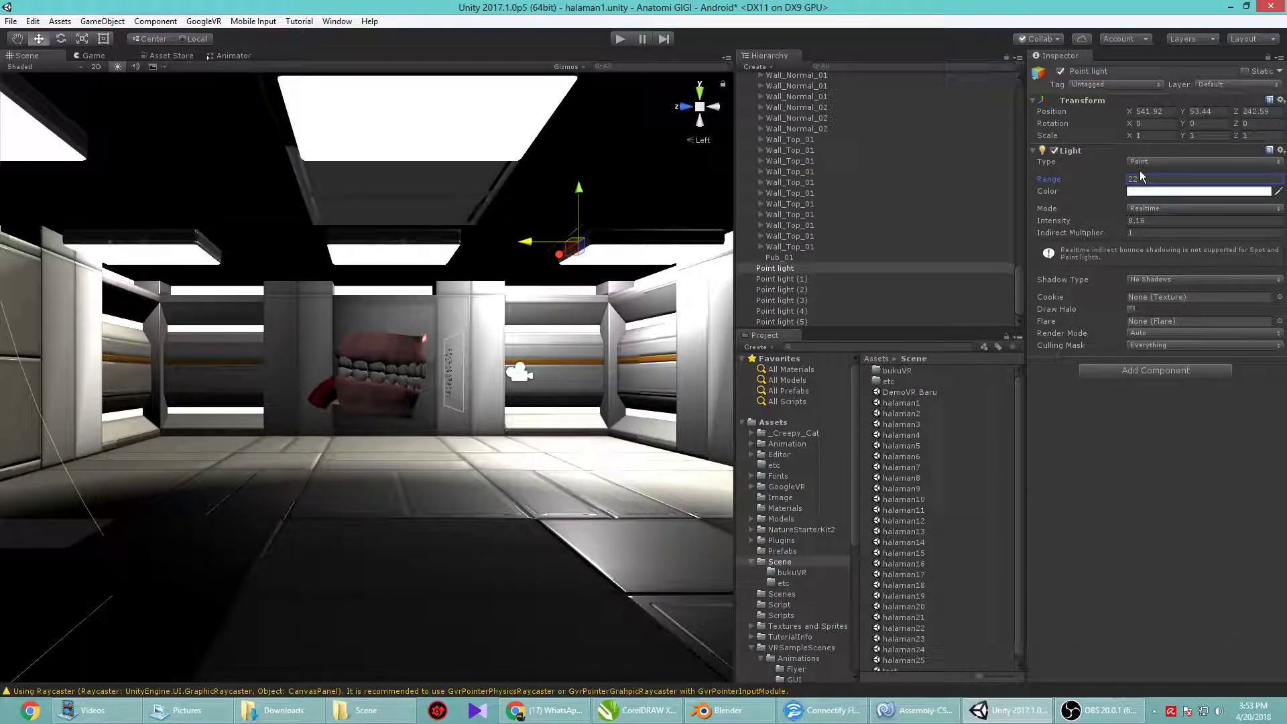
click(132, 259)
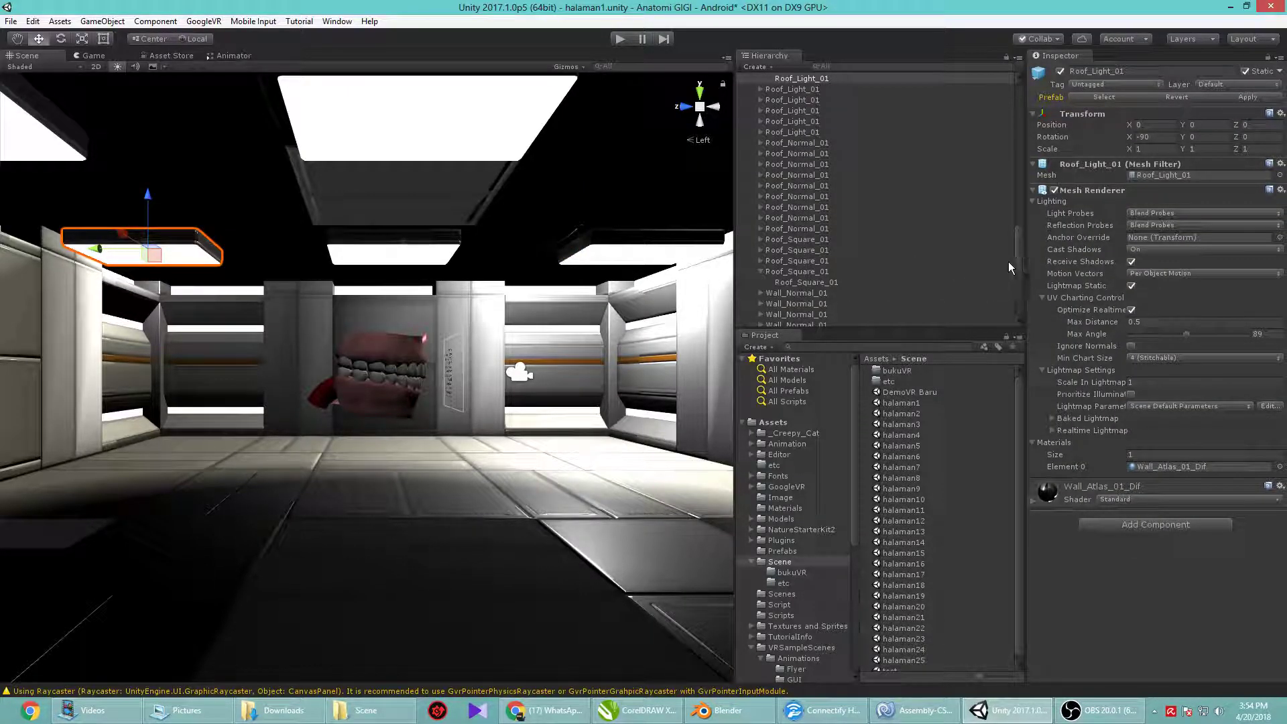
drag(1020, 255, 1019, 325)
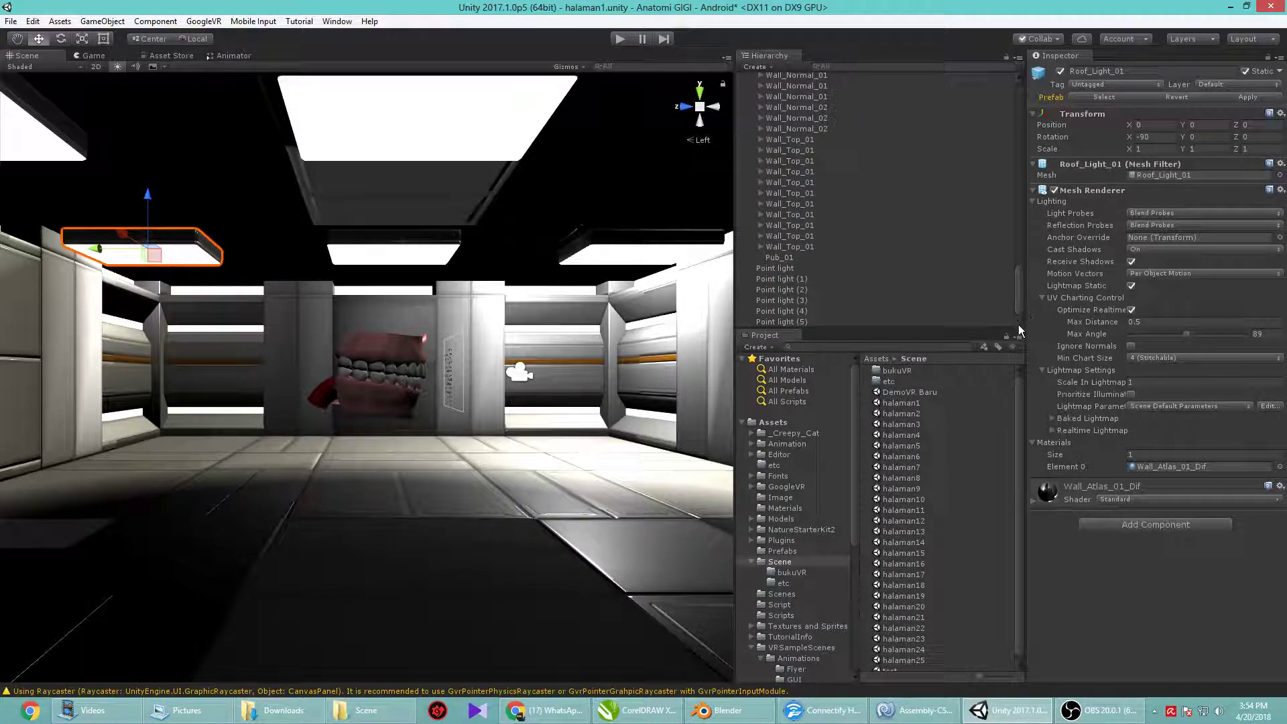
Set the range of Point light (2) and Point light (3) to 22
click(796, 280)
click(795, 290)
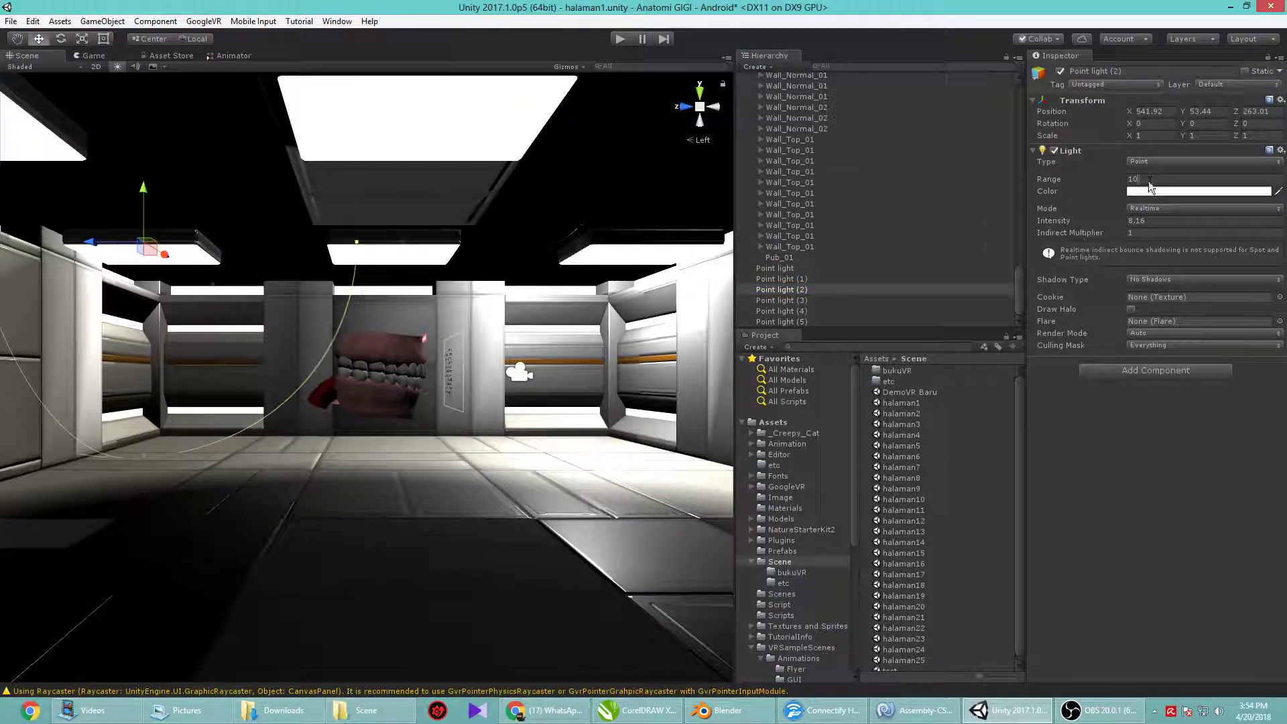
click(1147, 179)
text(22)
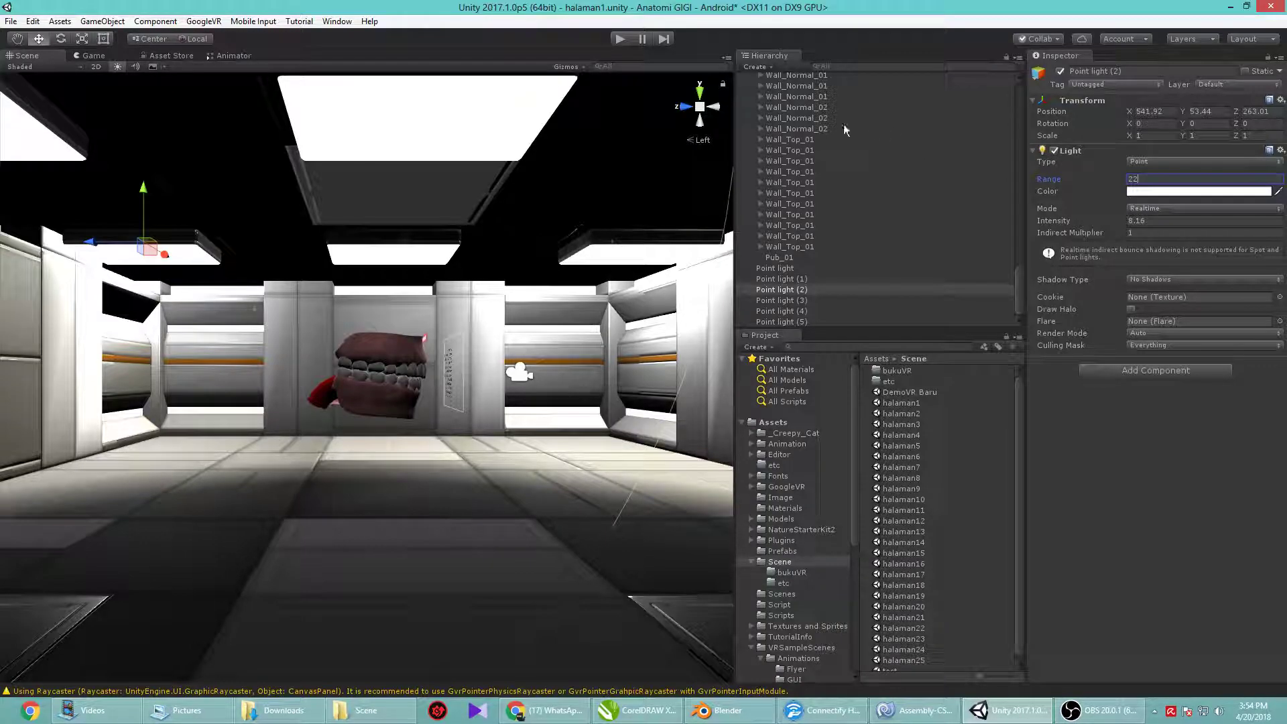
click(715, 109)
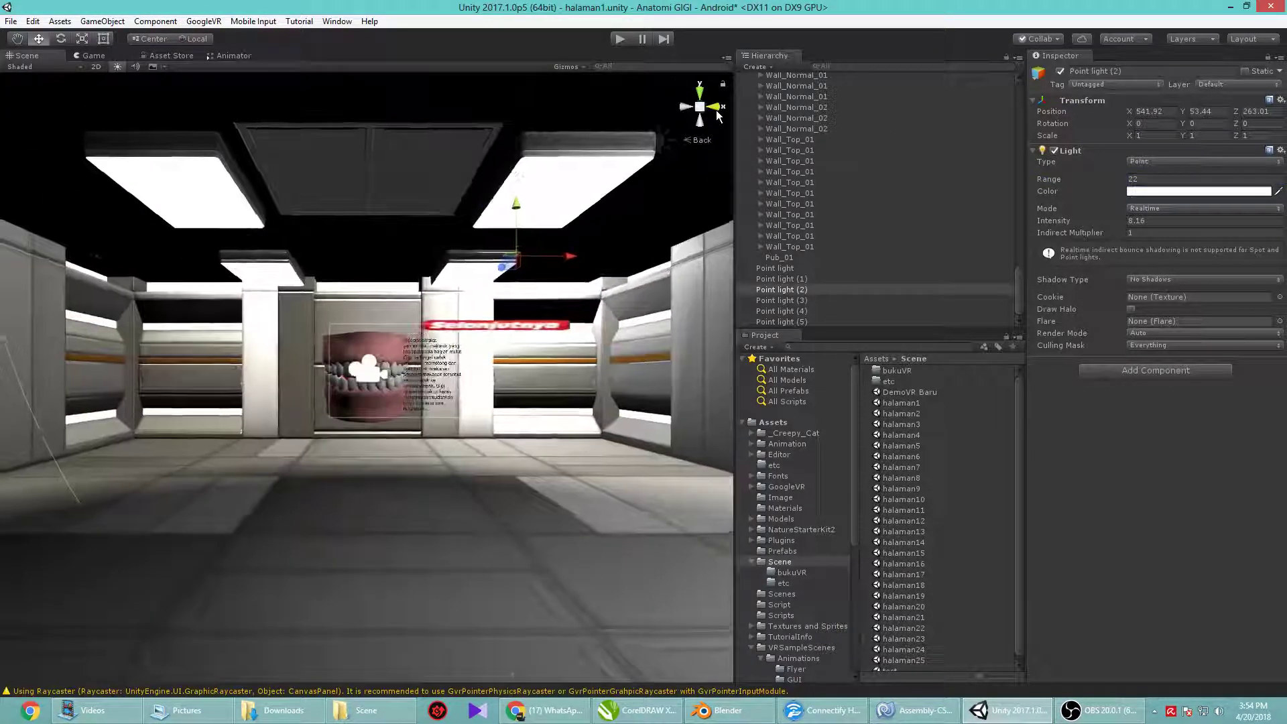
click(798, 300)
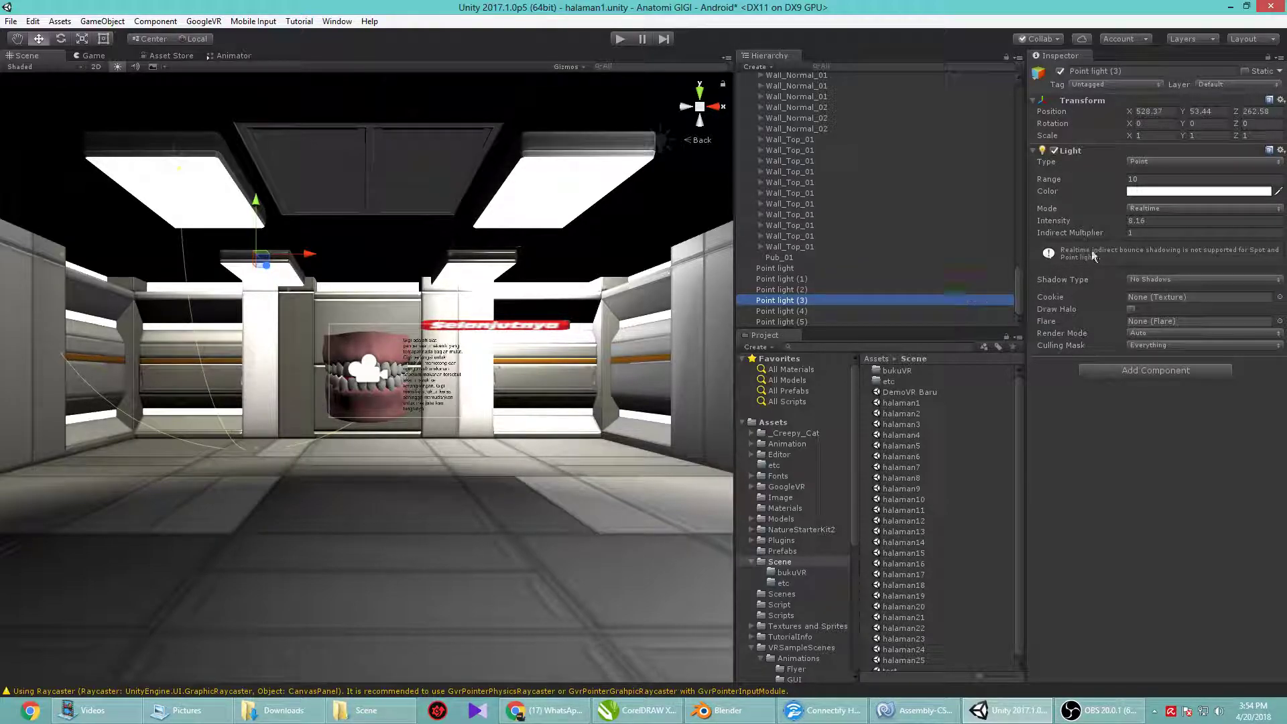
click(1148, 179)
text(22)
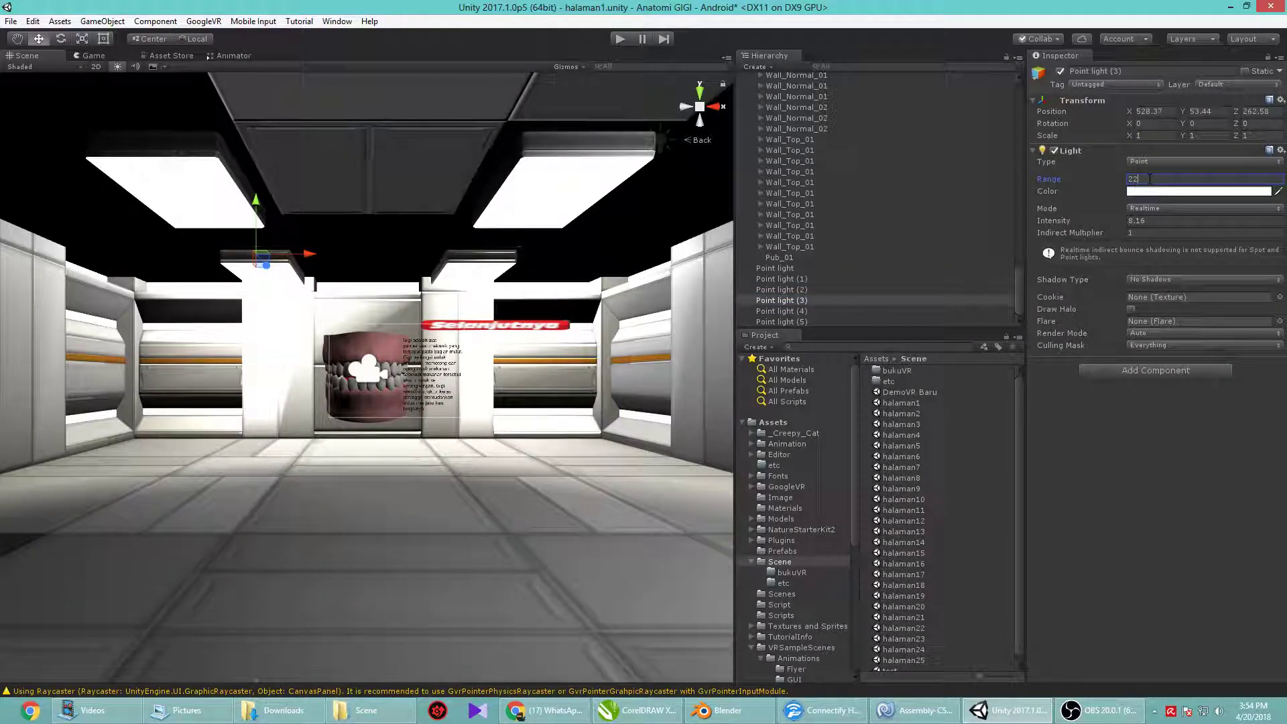
click(721, 106)
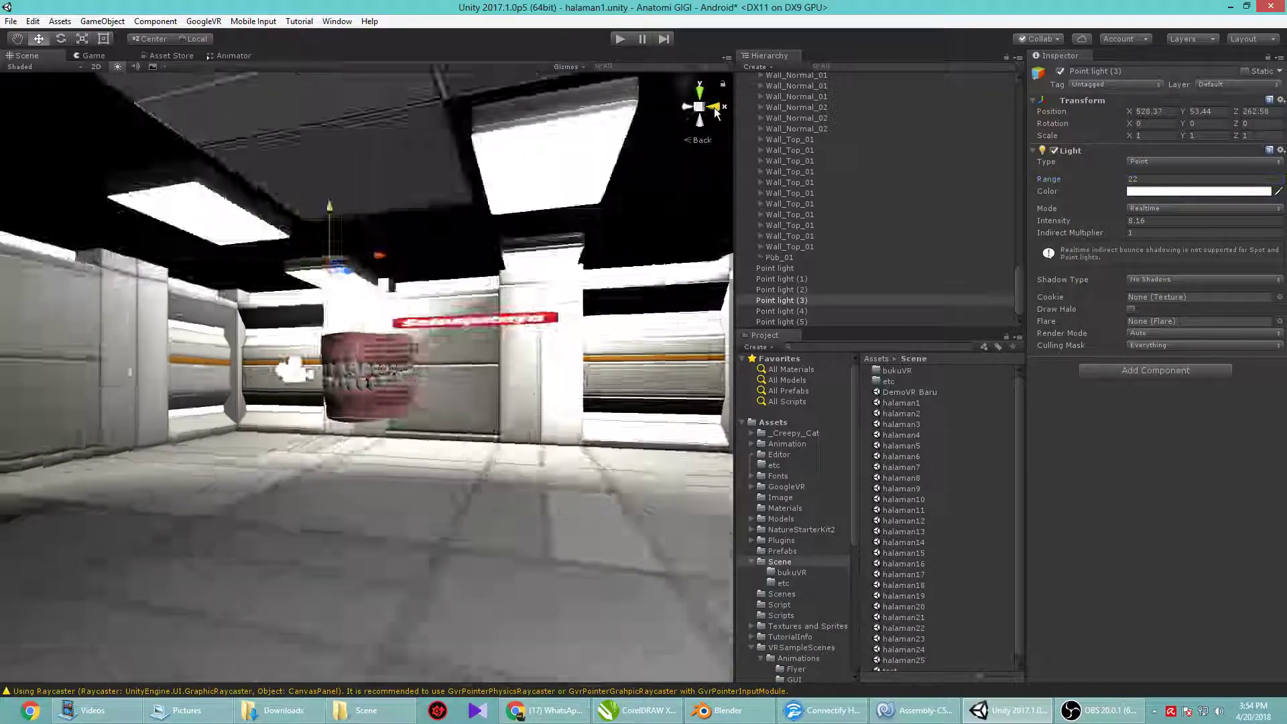
Try a range of 22 on Point light (5), then return it to 10
click(811, 321)
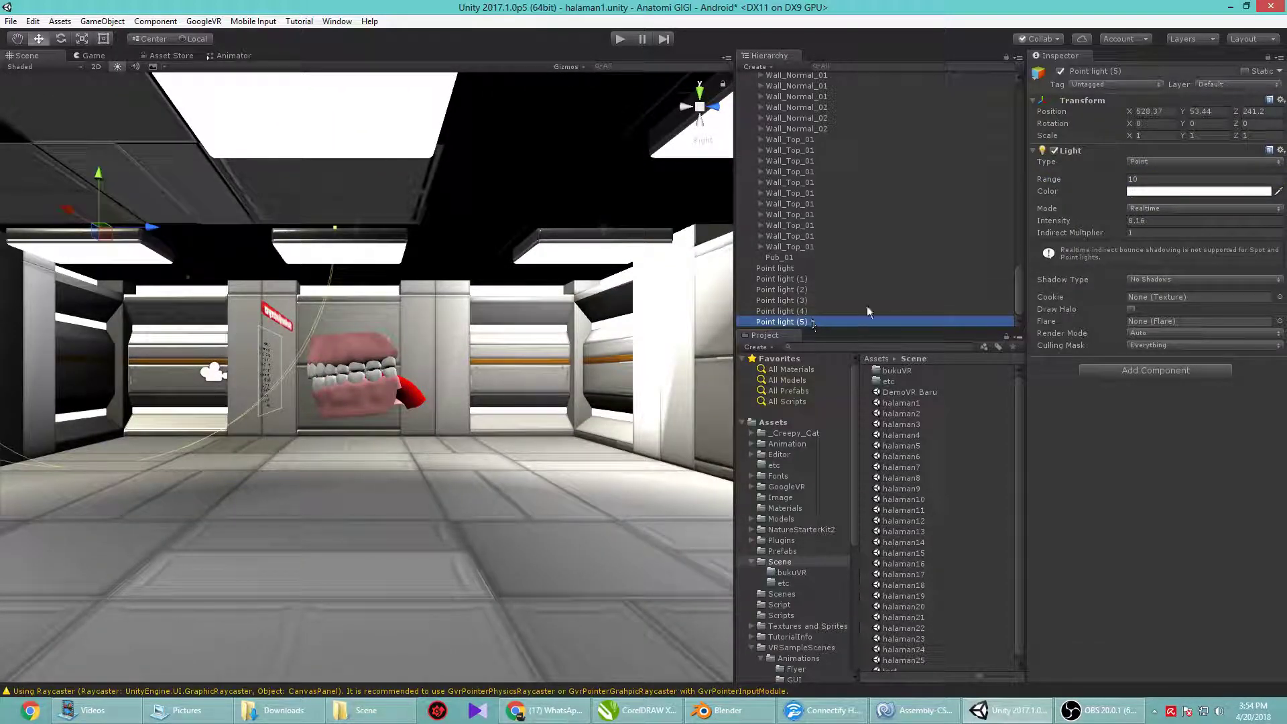
click(1146, 180)
text(22)
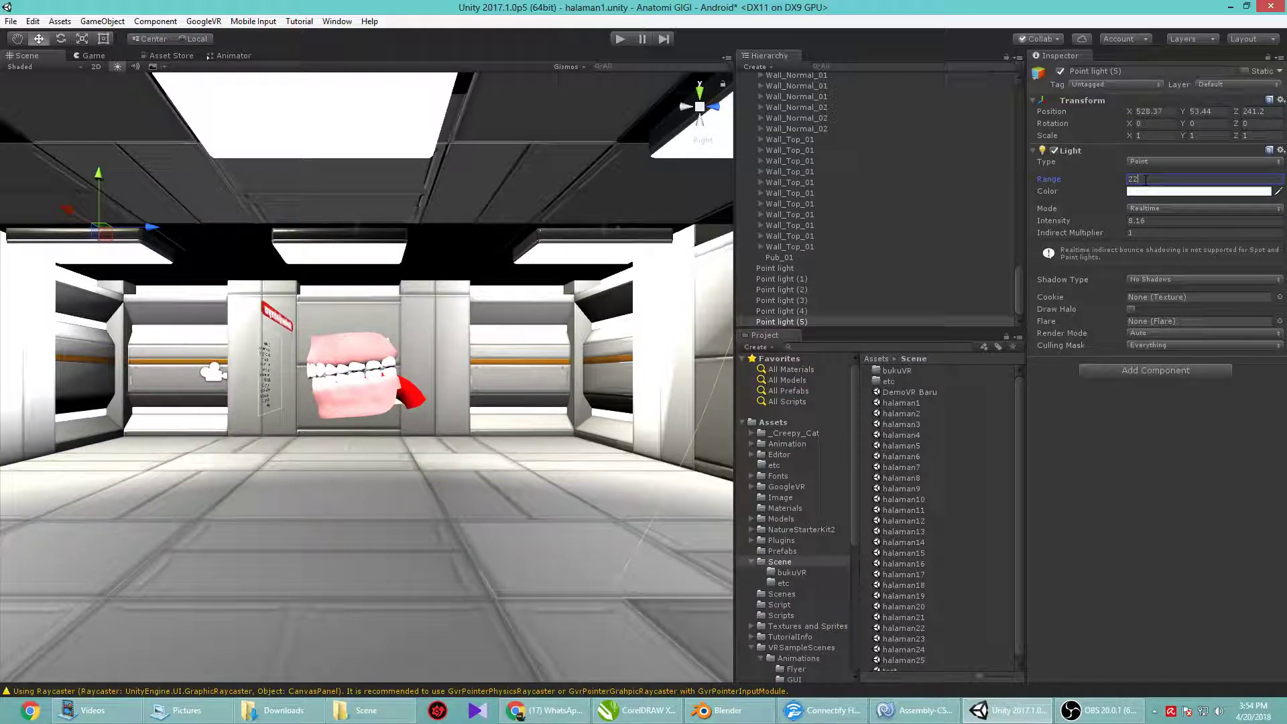
key(BackSpace)
key(BackSpace)
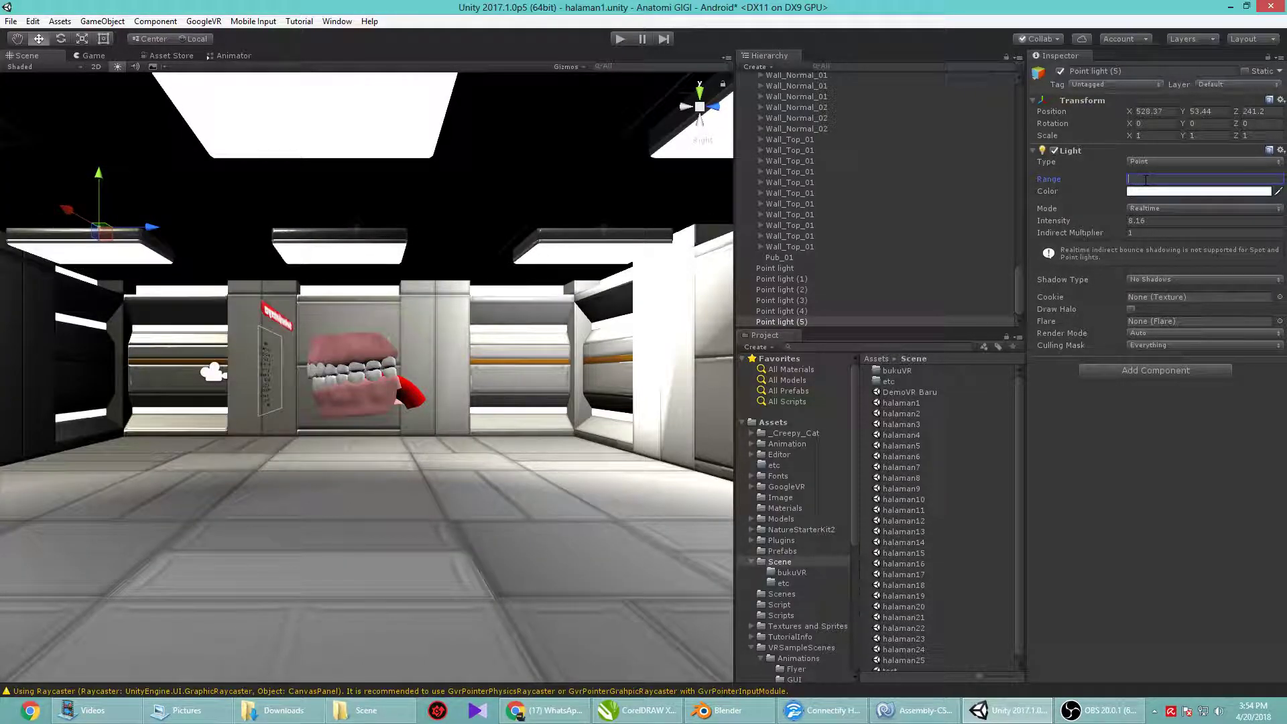
text(10)
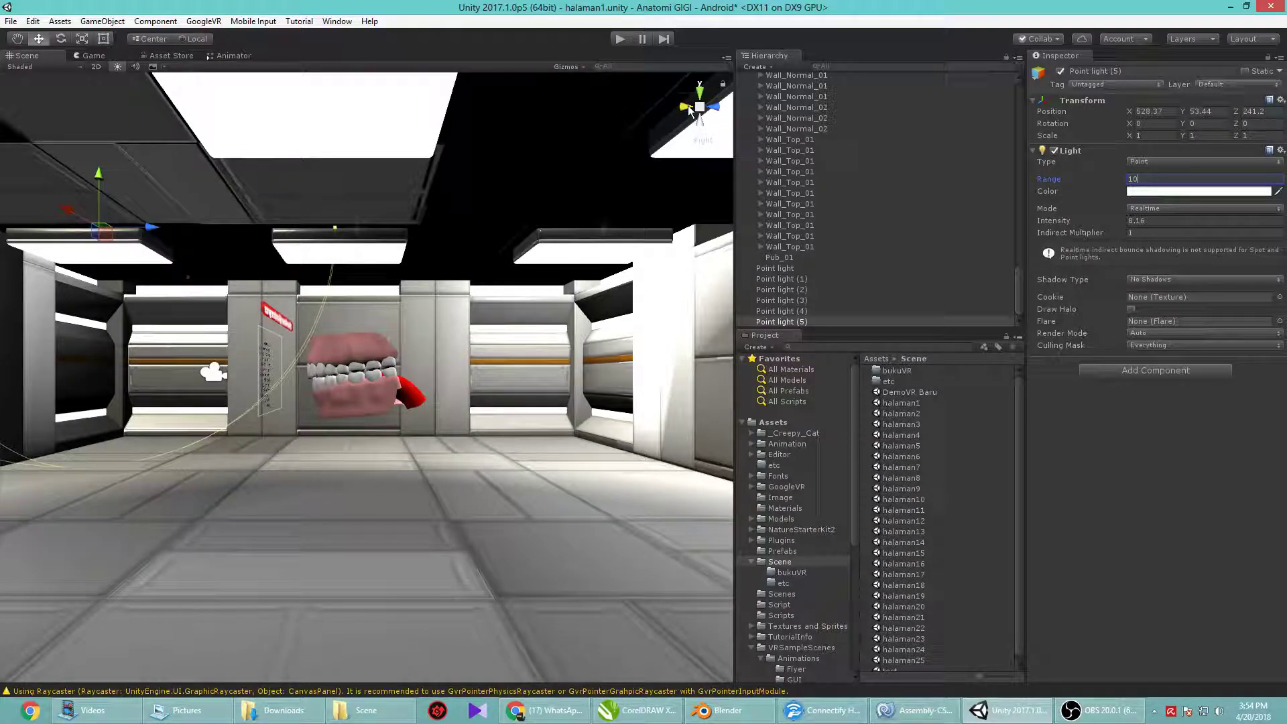
Set the first Point light's range to 20, after trying 10 and 15
click(805, 269)
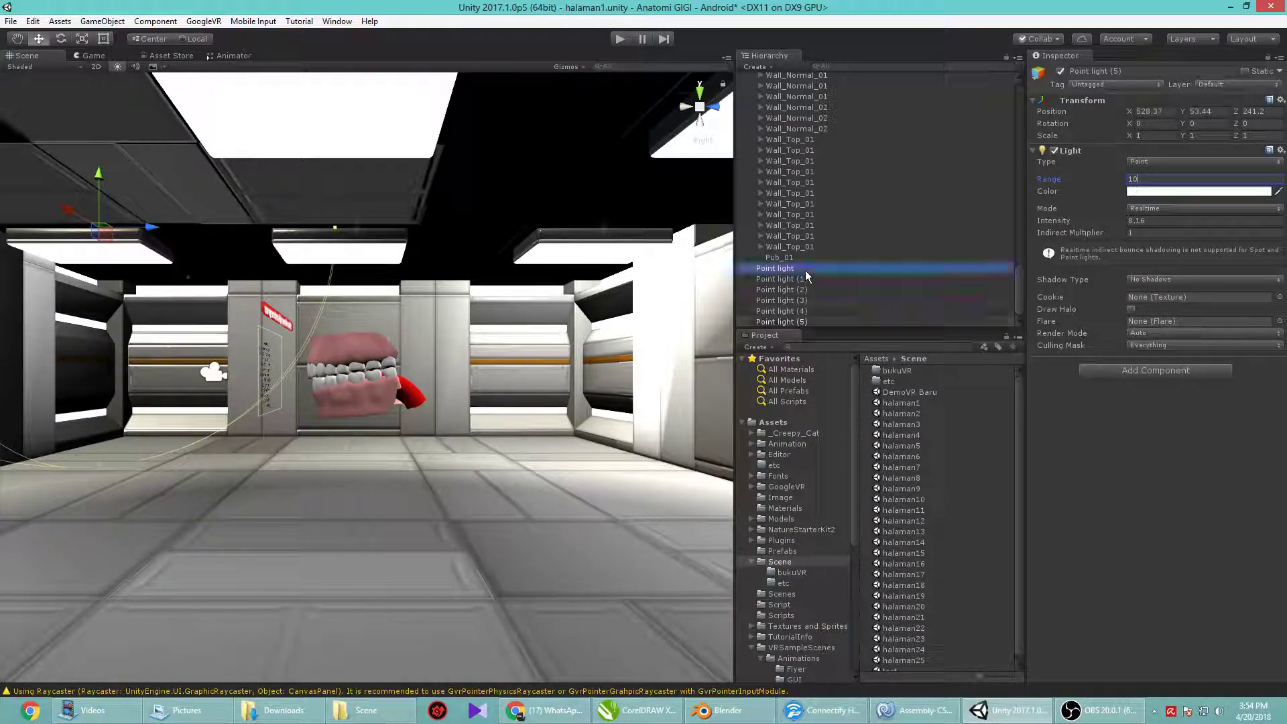
click(688, 121)
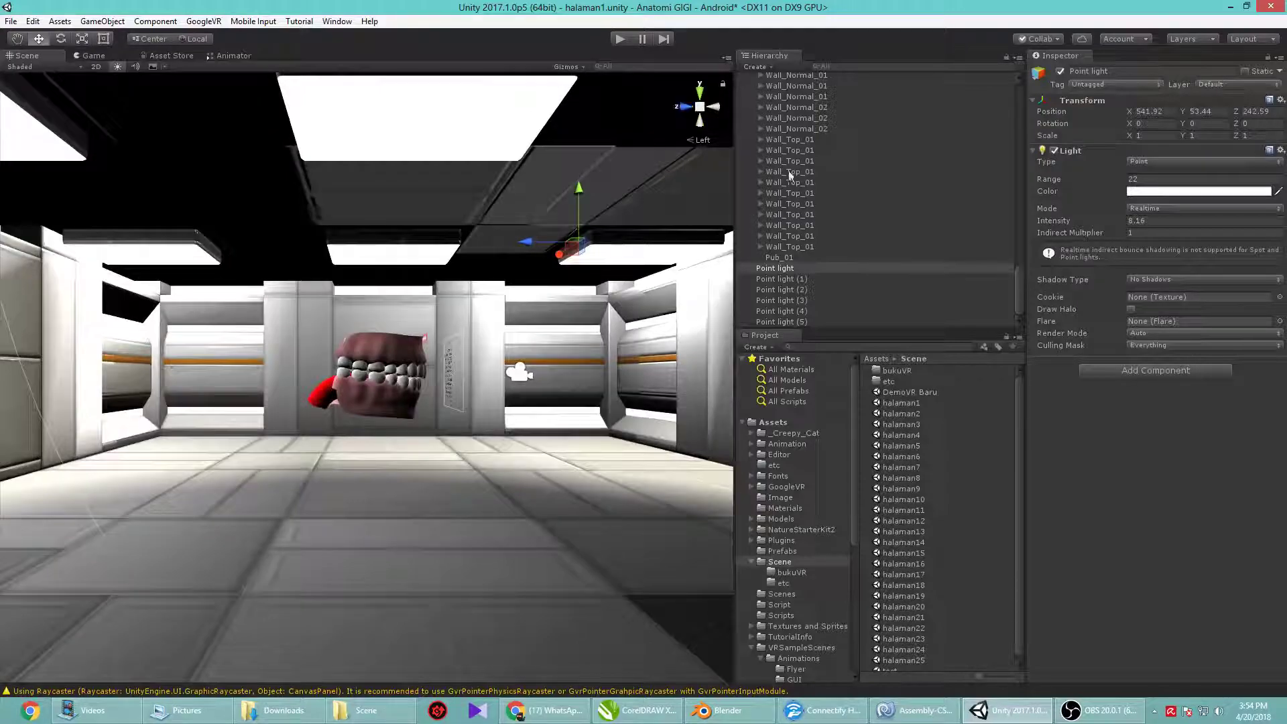
click(1134, 179)
text(10)
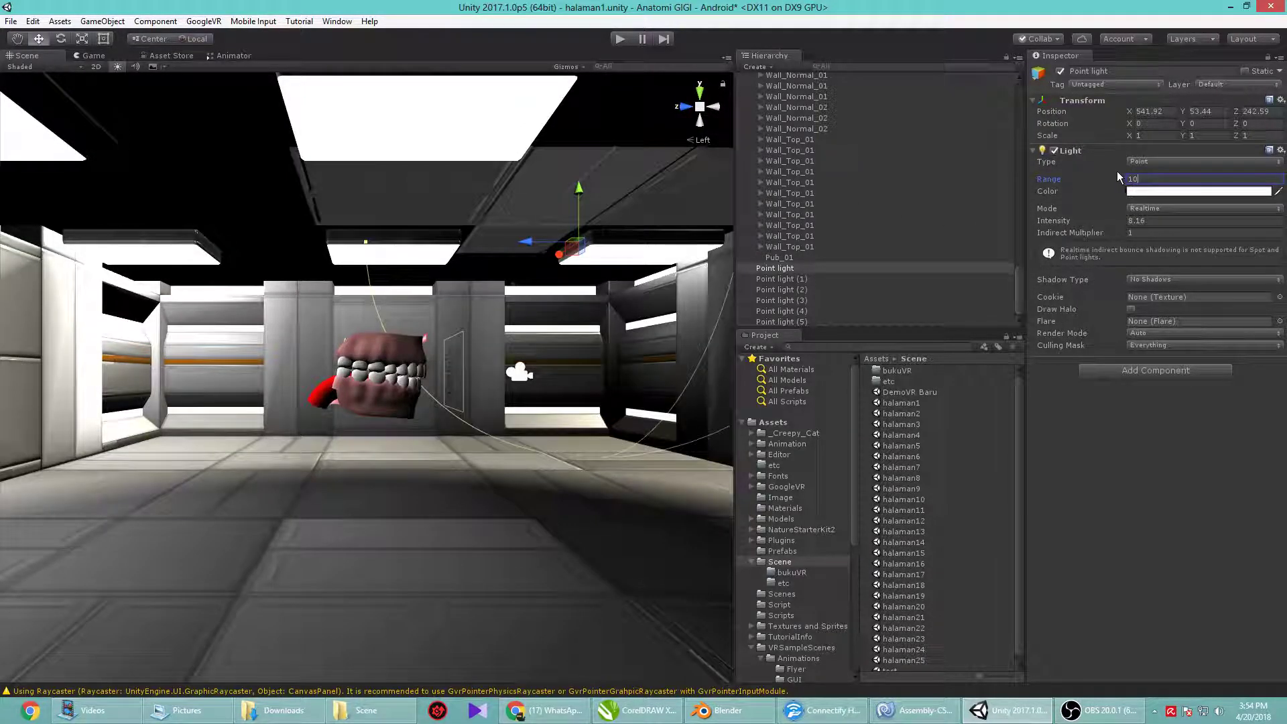
click(715, 108)
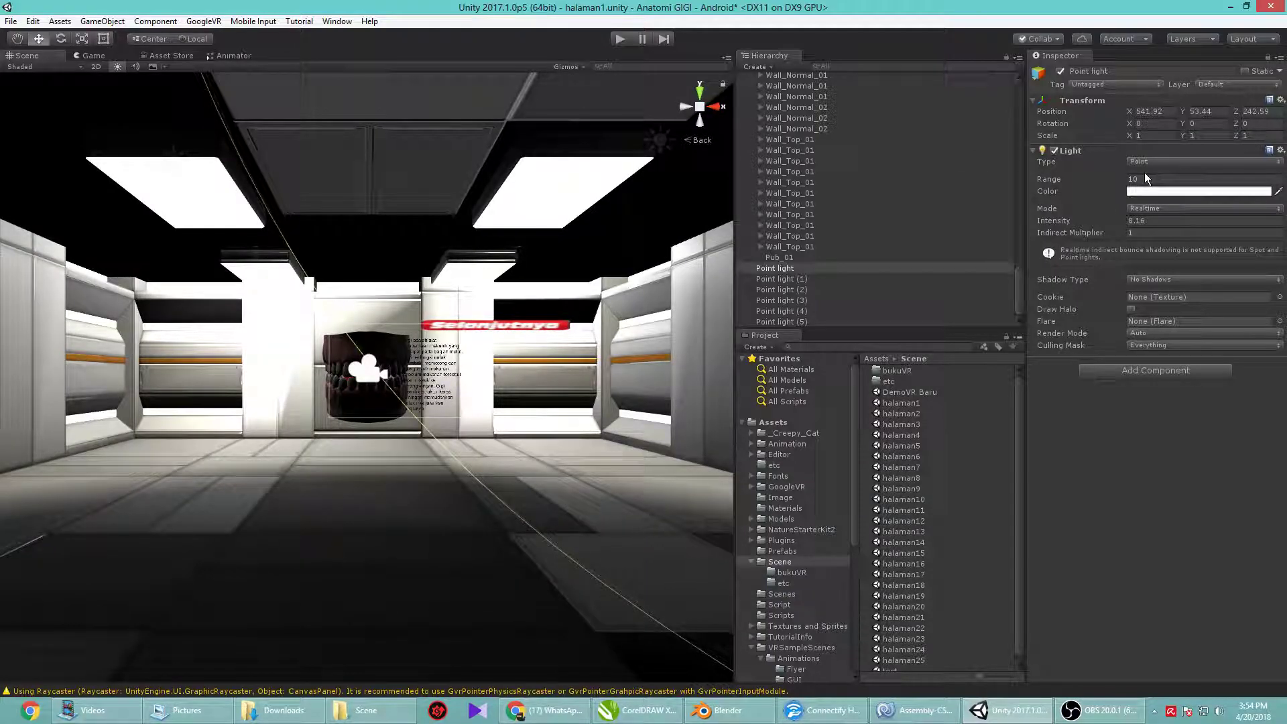
click(1146, 177)
text(15)
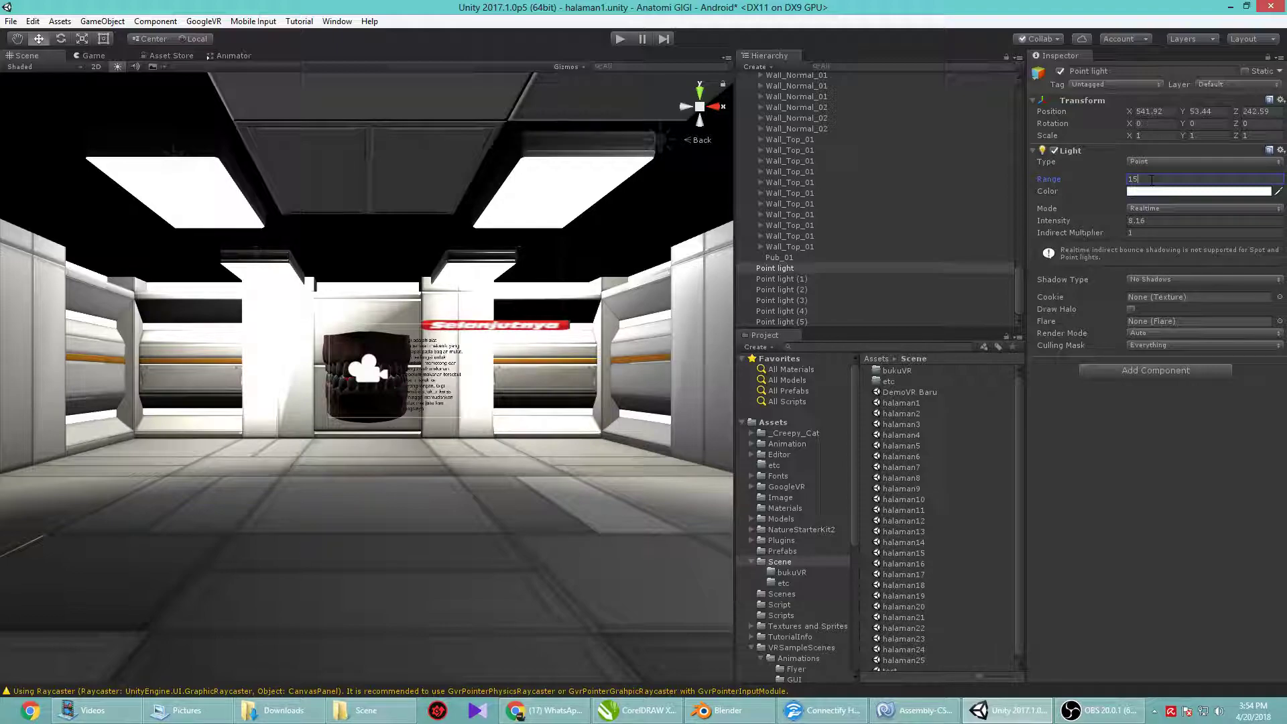
key(BackSpace)
key(BackSpace)
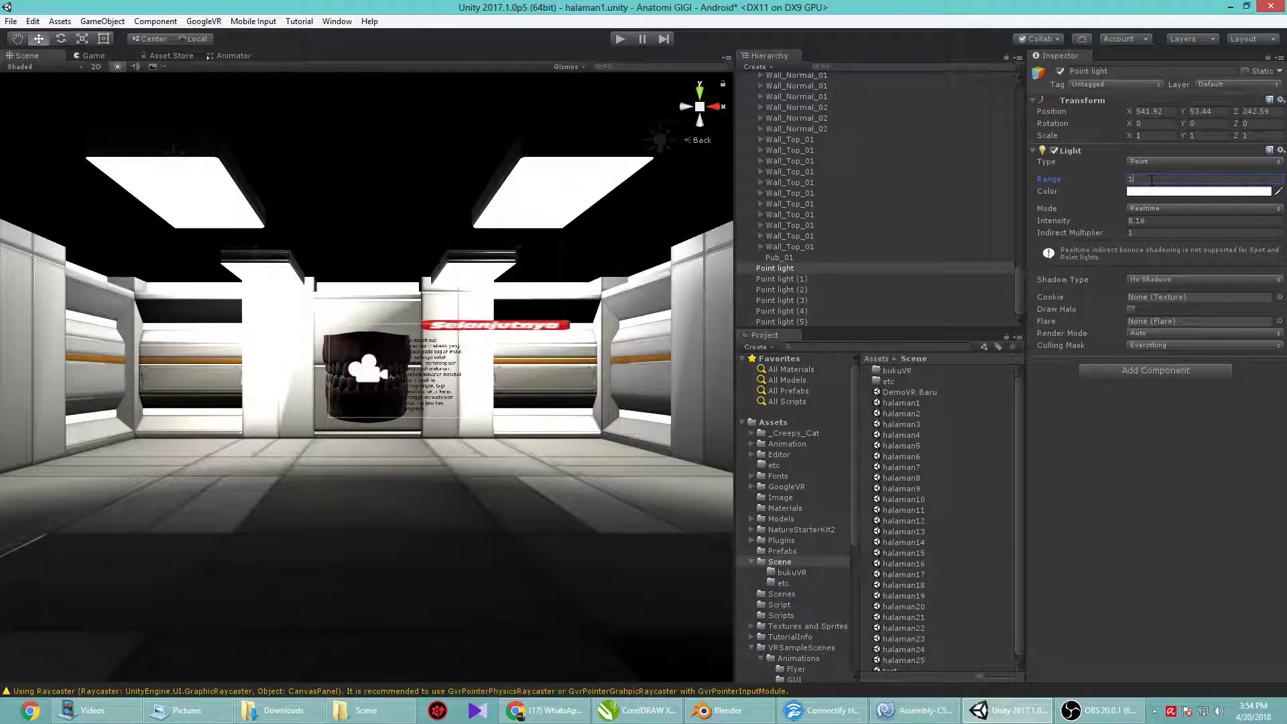
text(20)
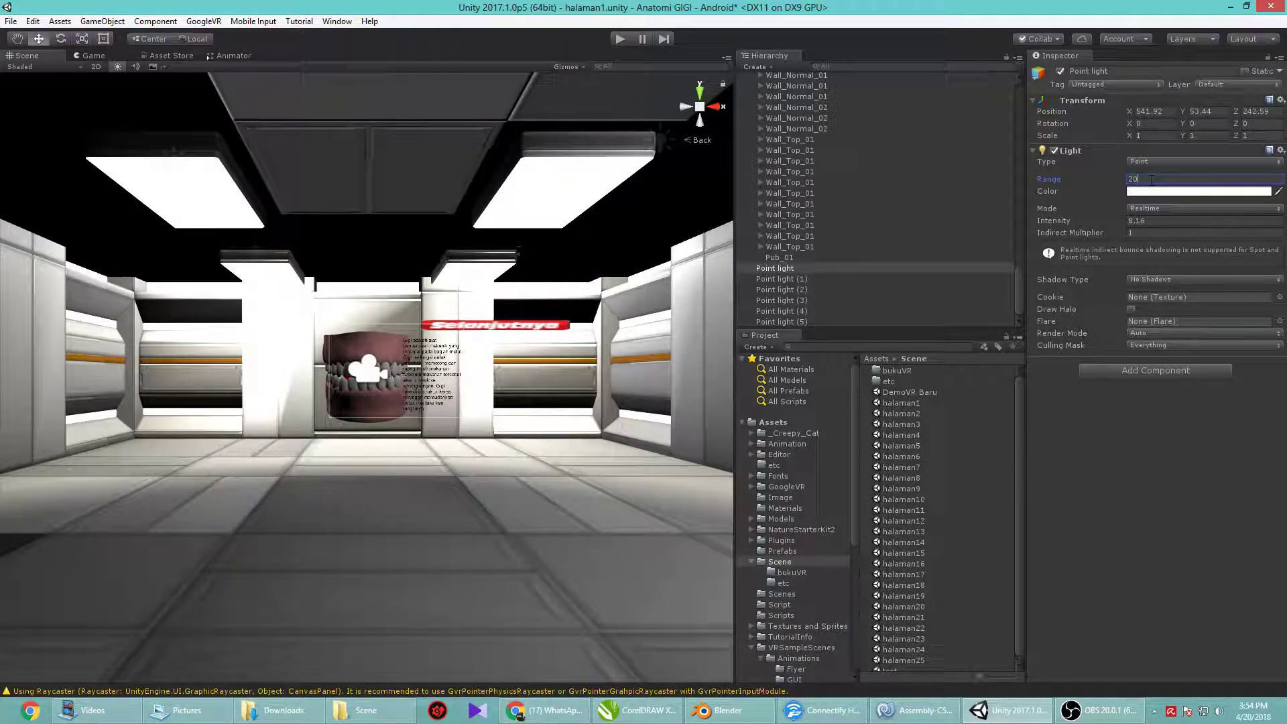
Set Point light (5)'s range to 20
click(819, 322)
double_click(1146, 178)
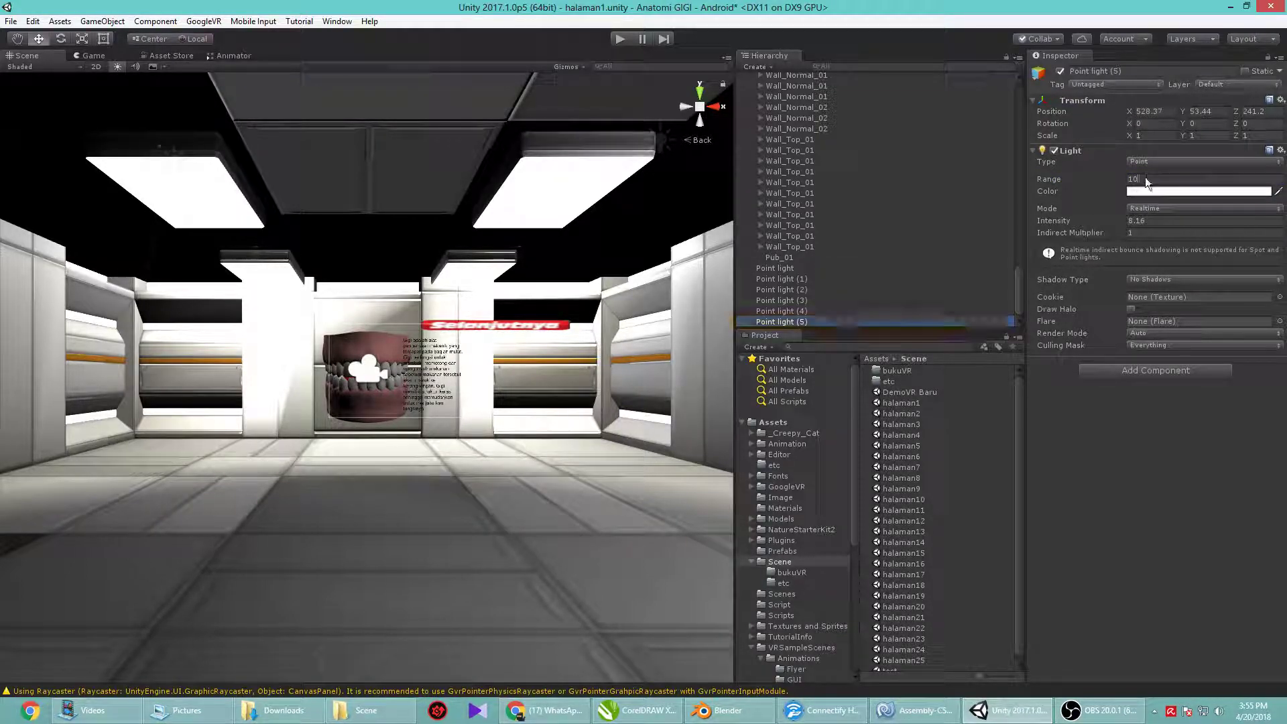
text(20)
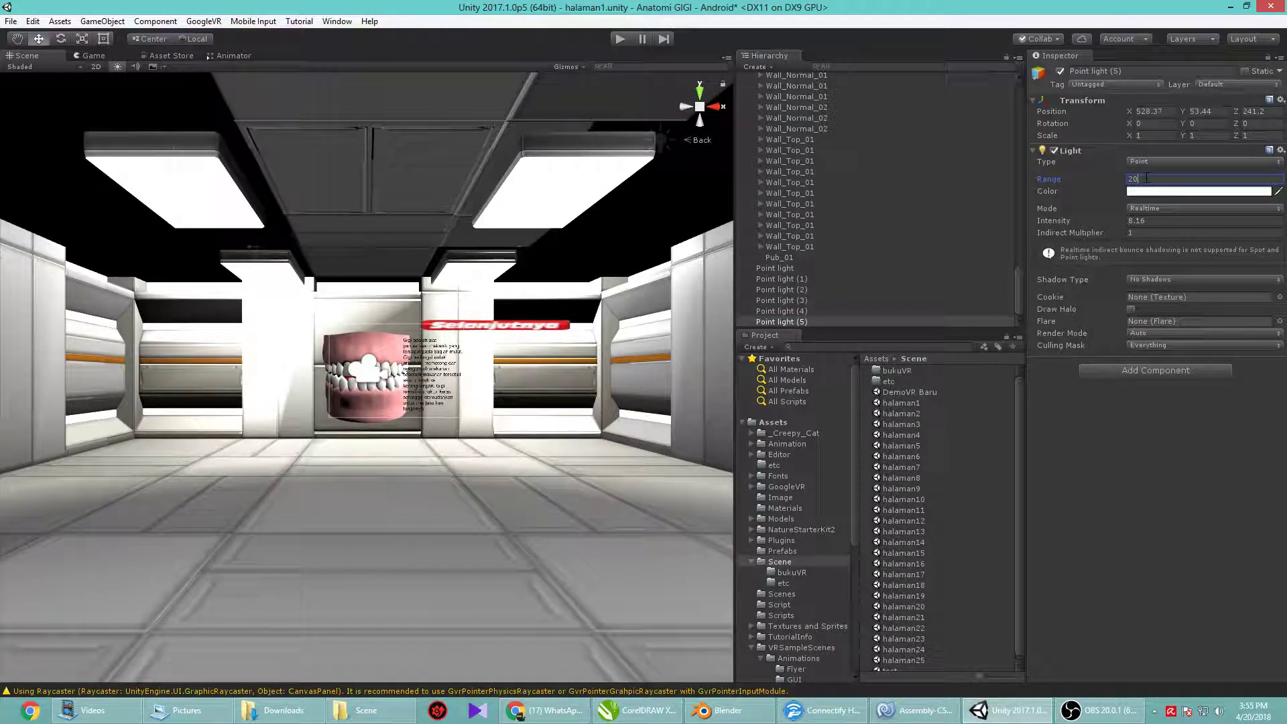
scroll(436, 437, up, 5)
scroll(436, 433, down, 6)
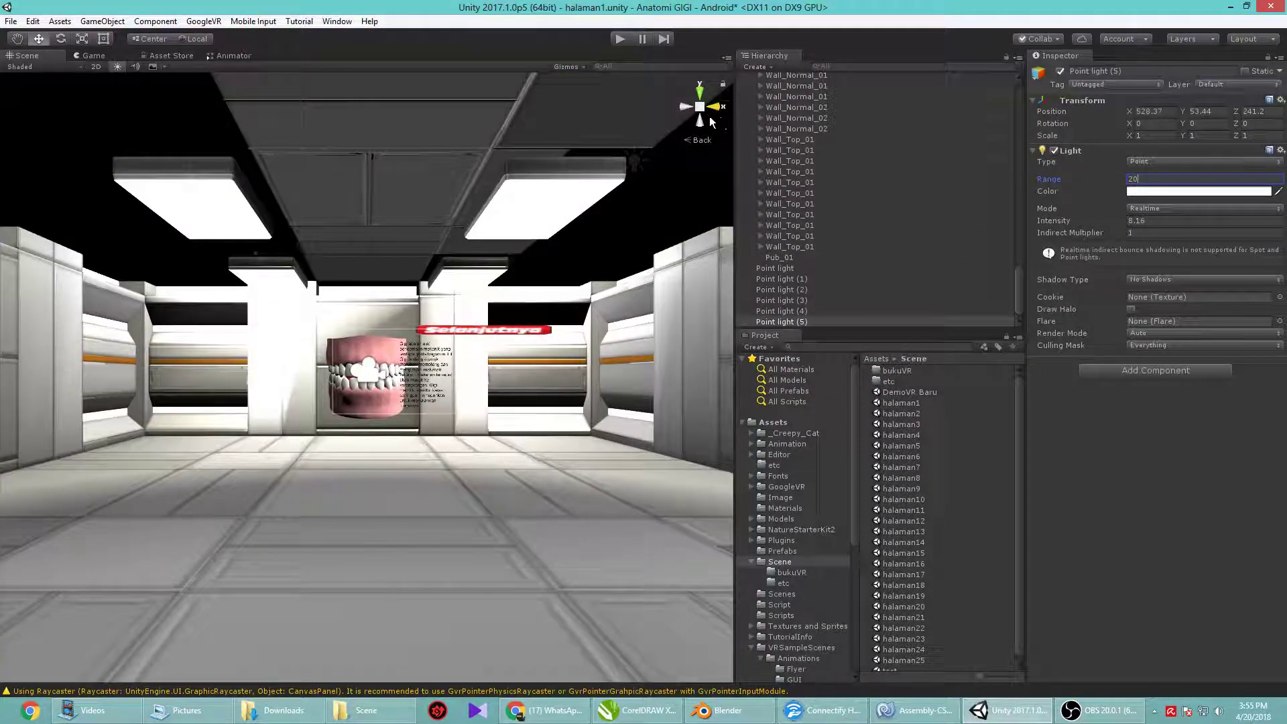
click(715, 105)
click(685, 106)
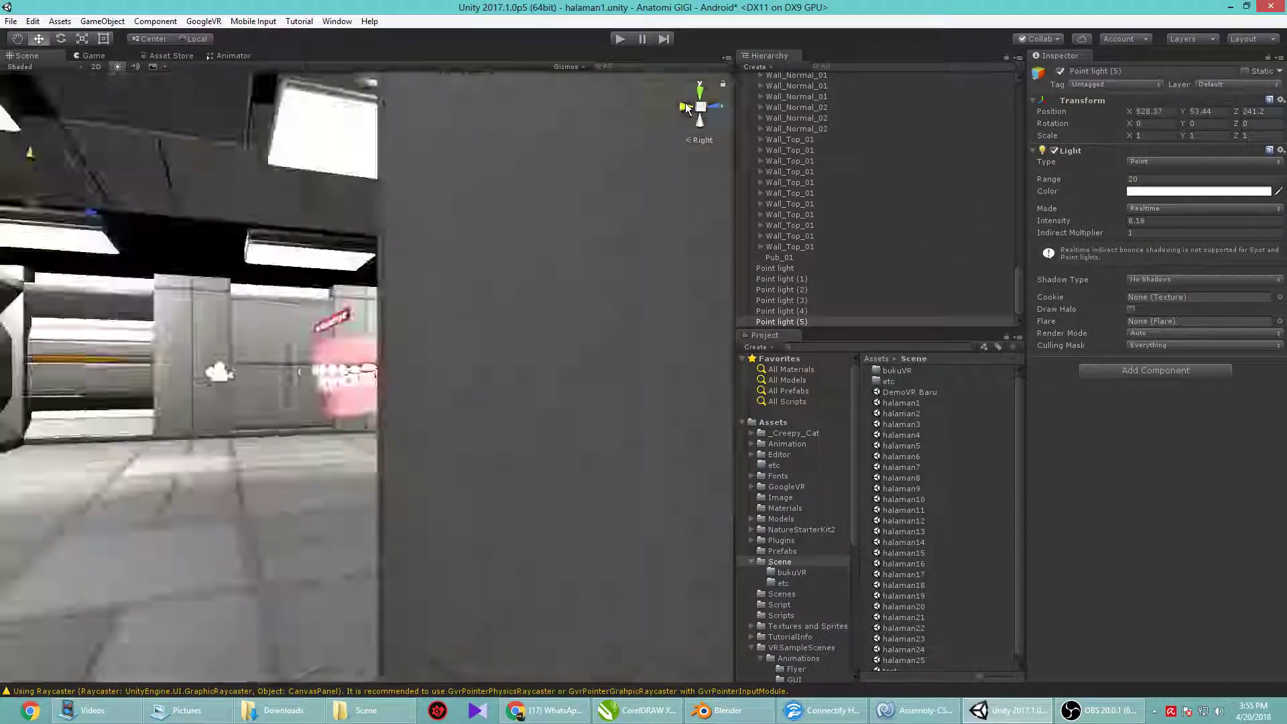
click(685, 106)
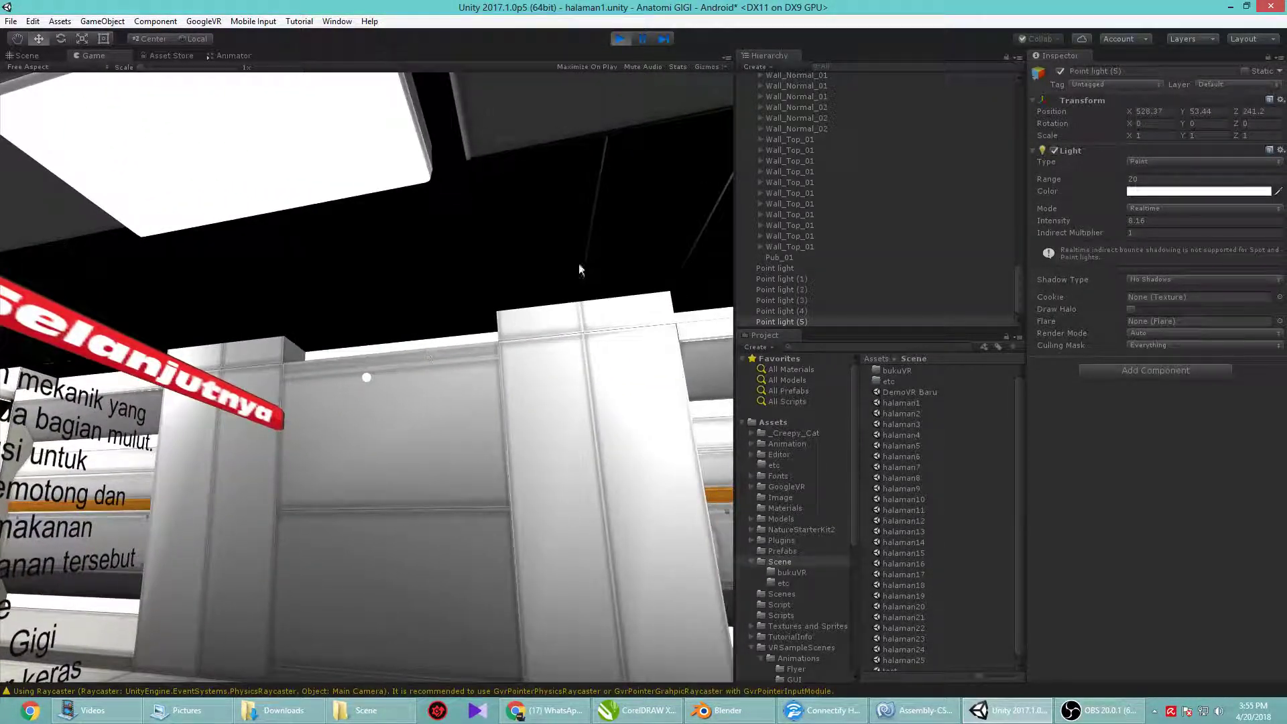
click(629, 39)
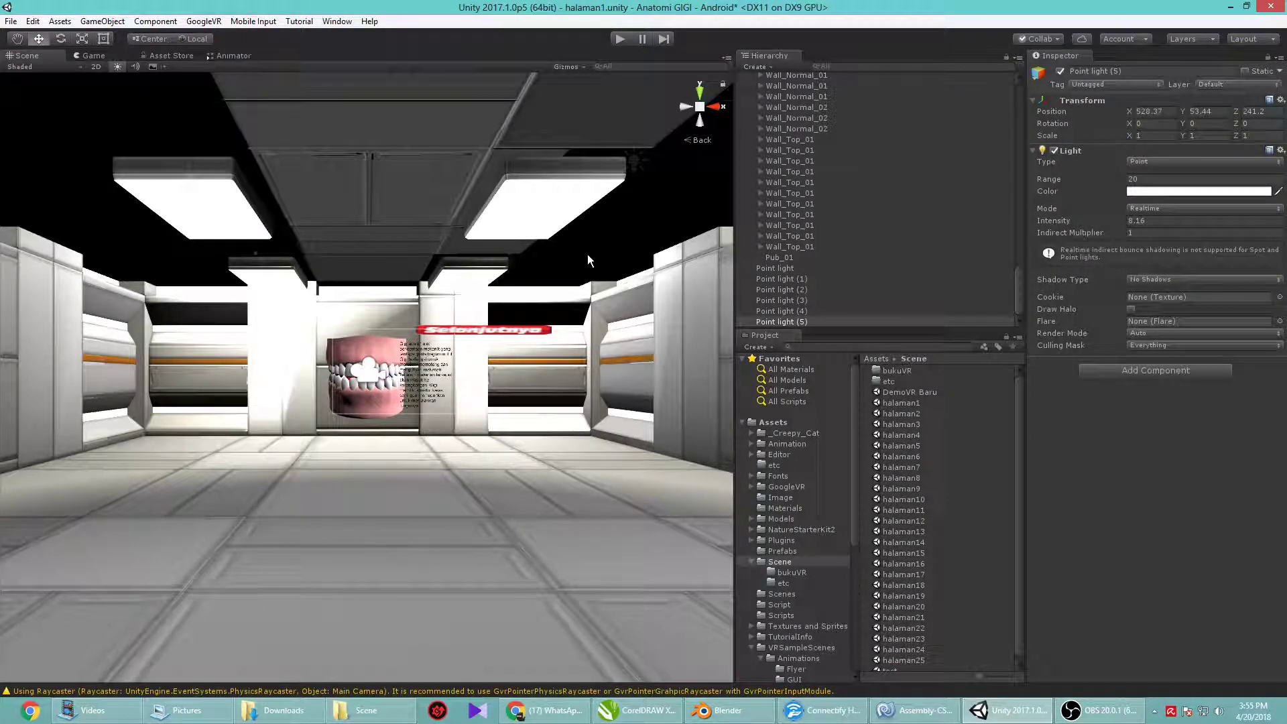
scroll(588, 255, up, 5)
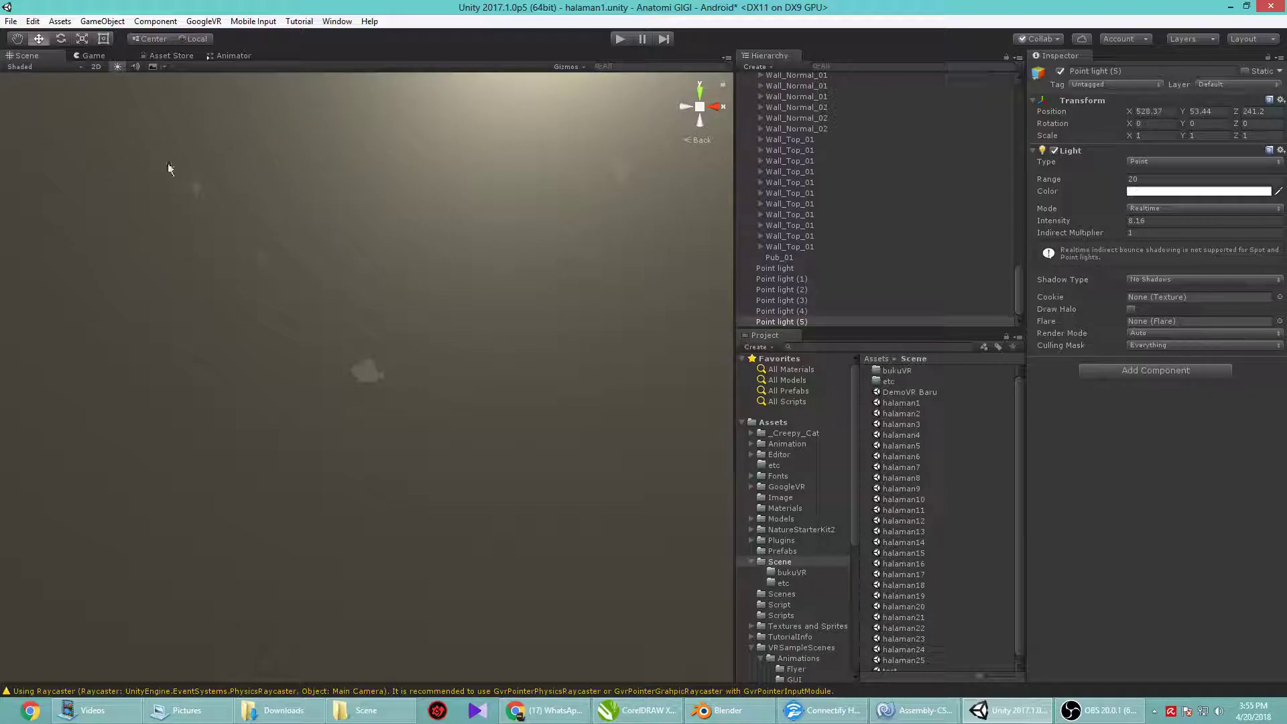
scroll(201, 186, down, 5)
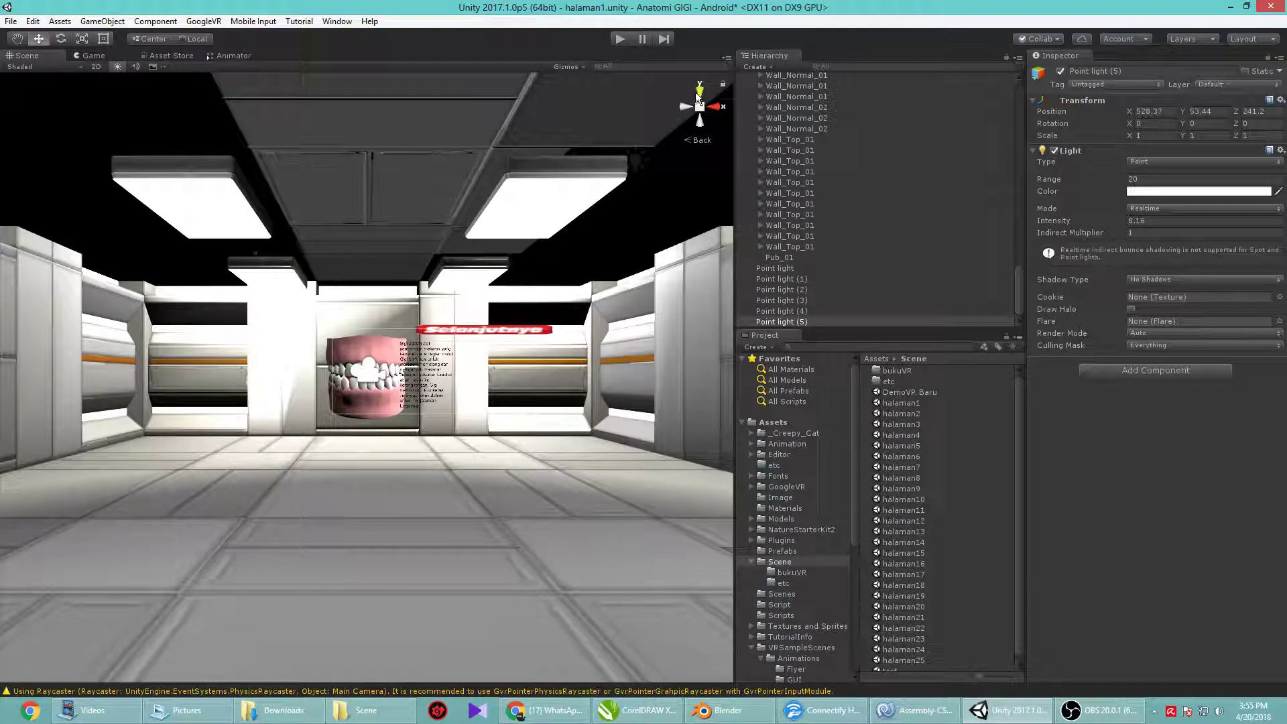
Move Point light (3) further left along the ceiling and nudge Point light (2) slightly left
click(803, 303)
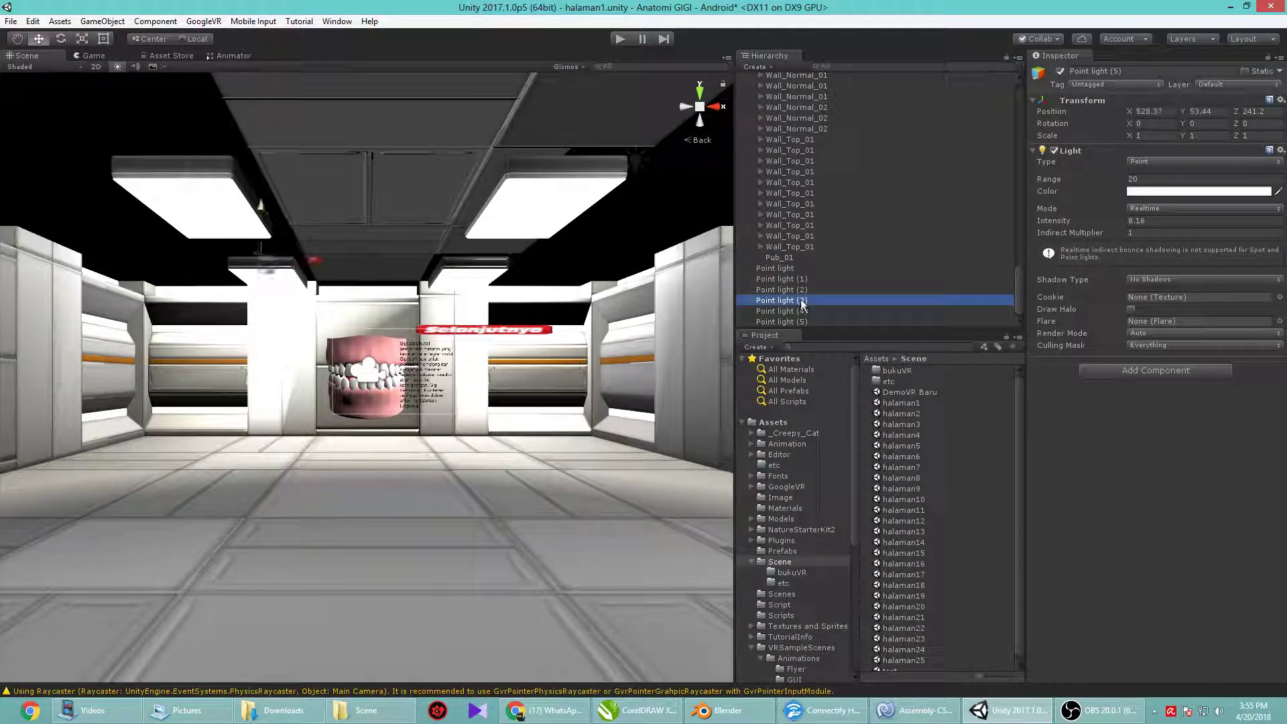
mouse_move(309, 261)
mouse_down()
mouse_move(264, 260)
mouse_move(284, 281)
mouse_up()
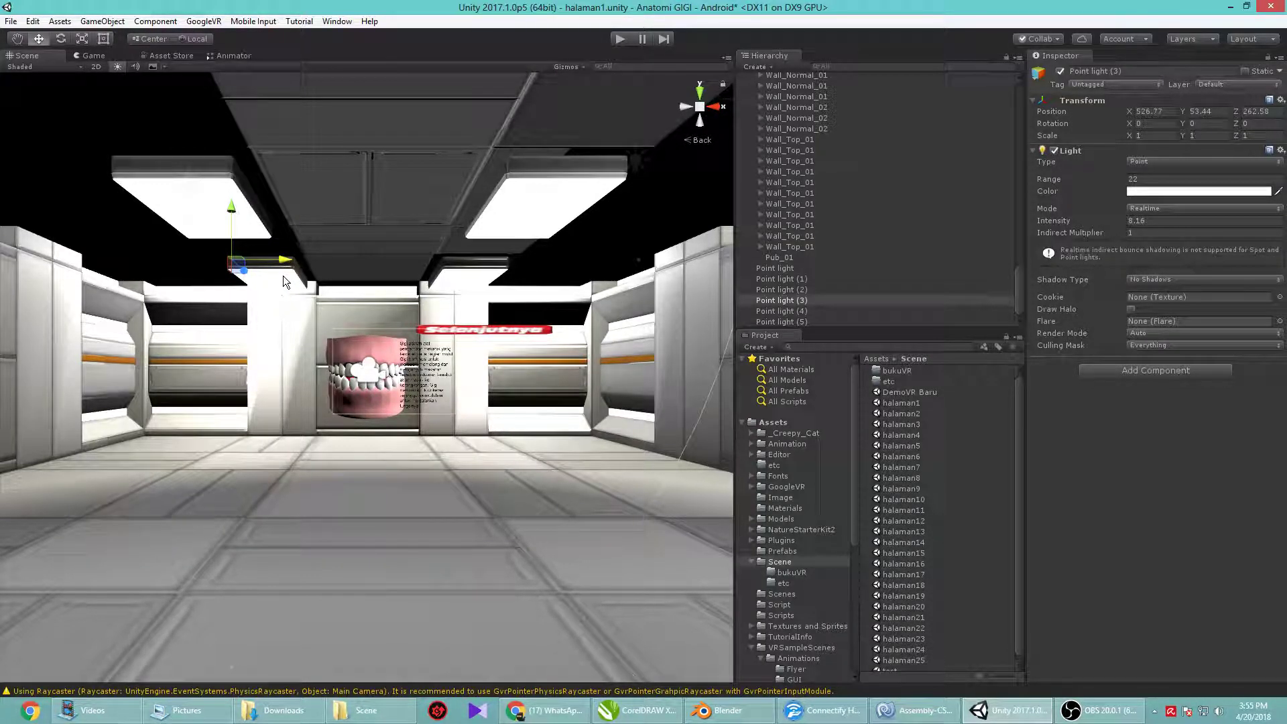
click(796, 268)
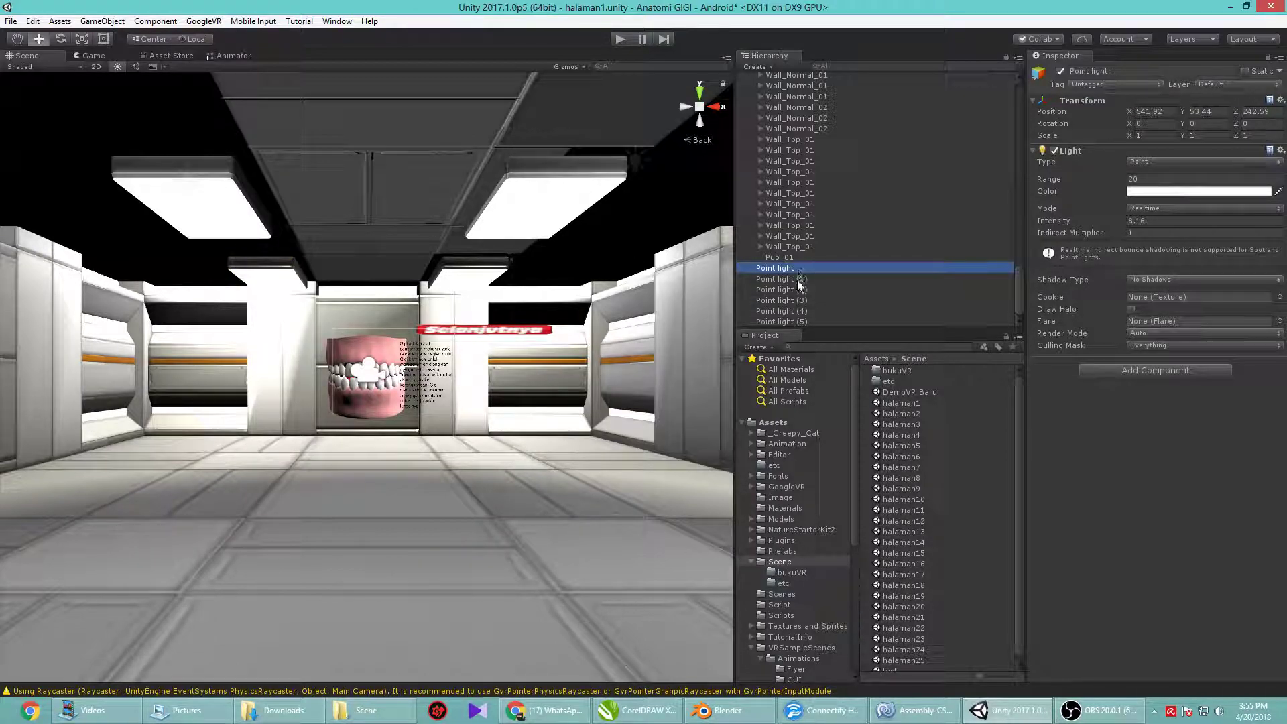
click(797, 281)
click(798, 293)
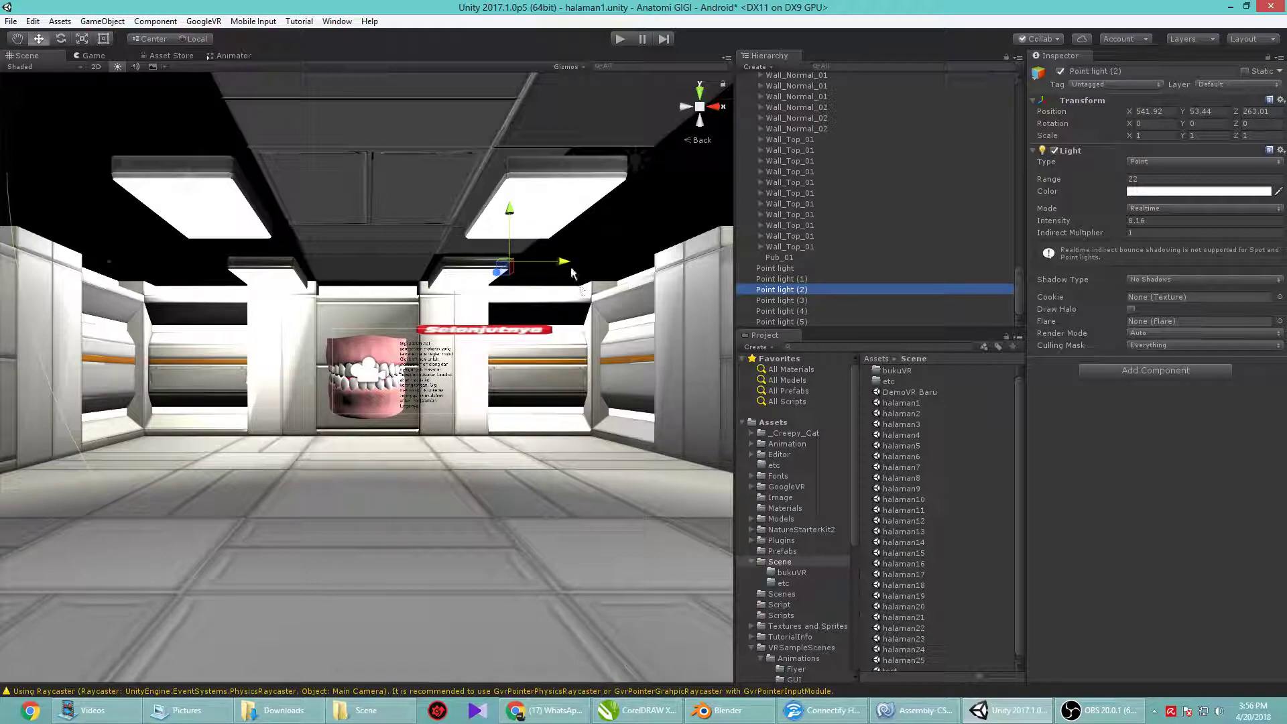
drag(565, 268, 557, 269)
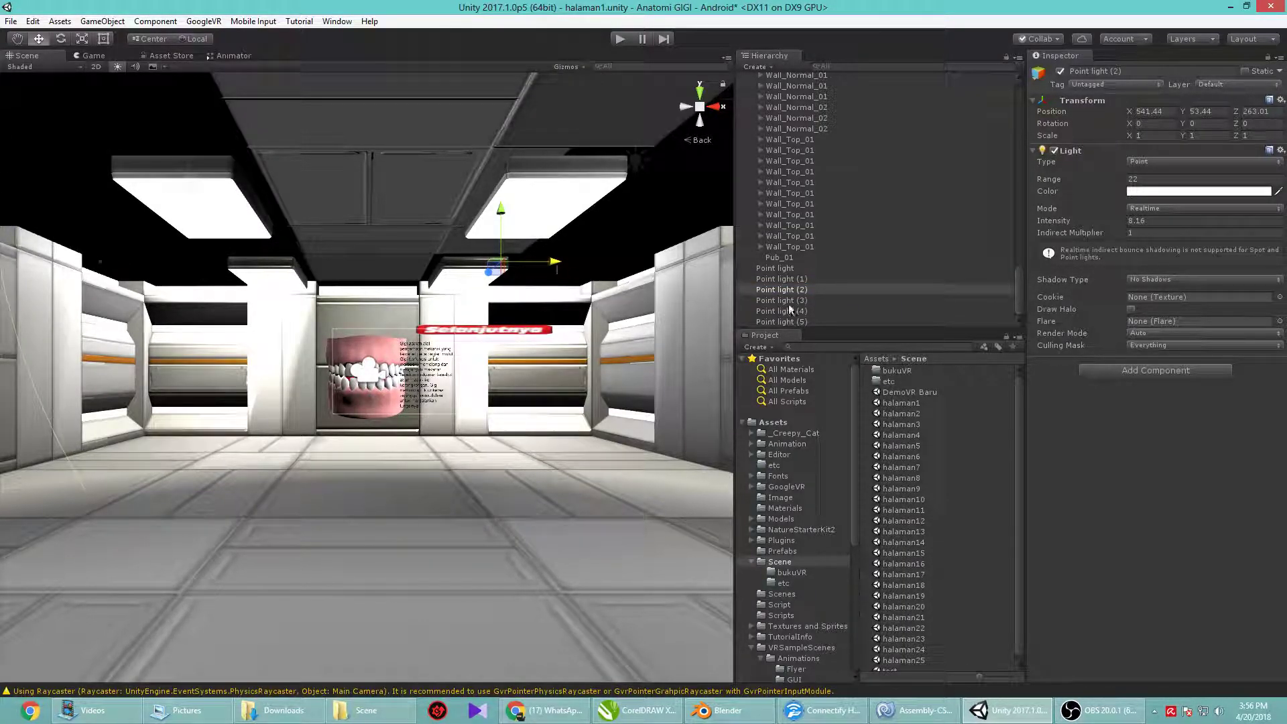
Push Point light (4) along the corridor, then shift Point light (1) to X 549.98, Z 250.41
click(809, 300)
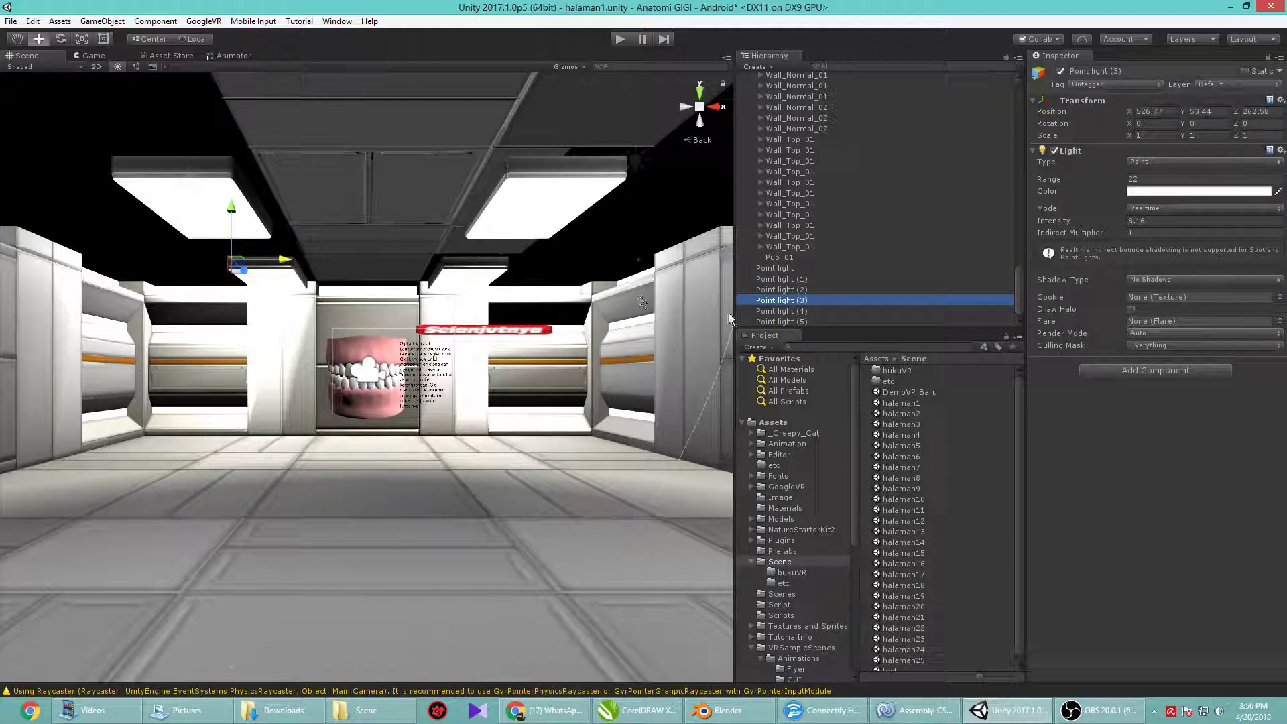
click(804, 312)
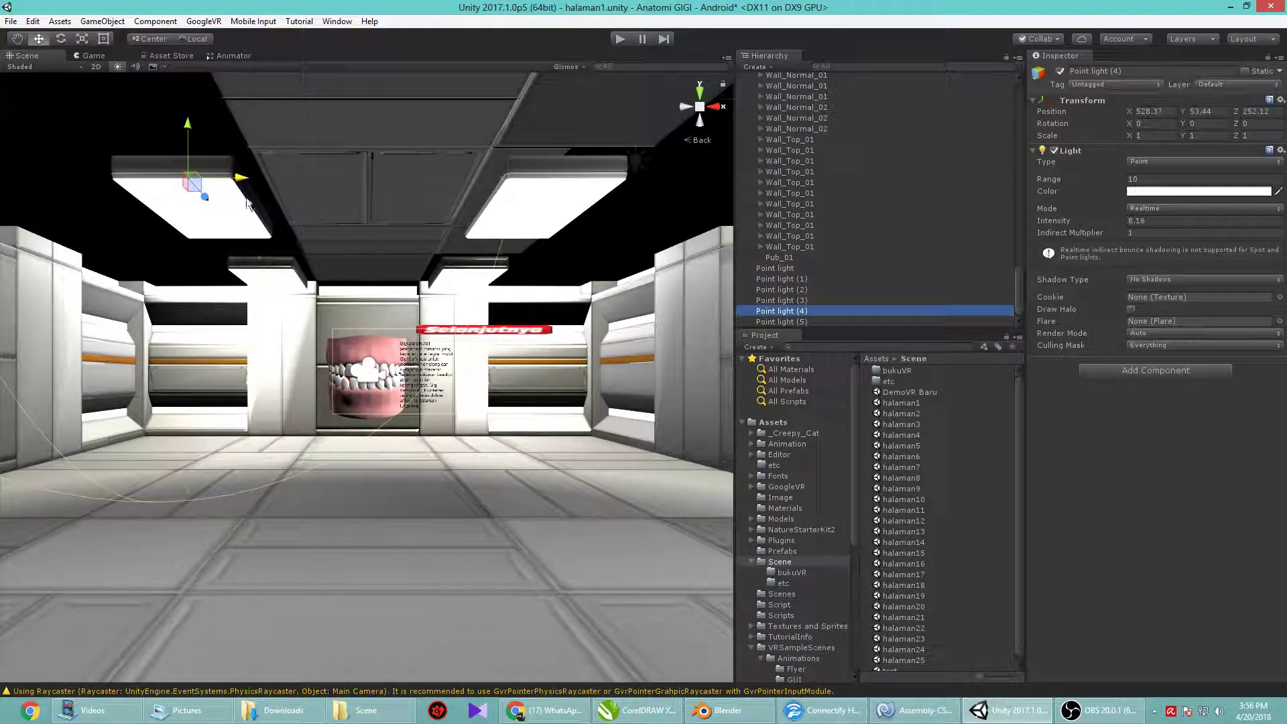
mouse_move(205, 199)
mouse_down()
mouse_move(259, 228)
mouse_move(253, 215)
mouse_up()
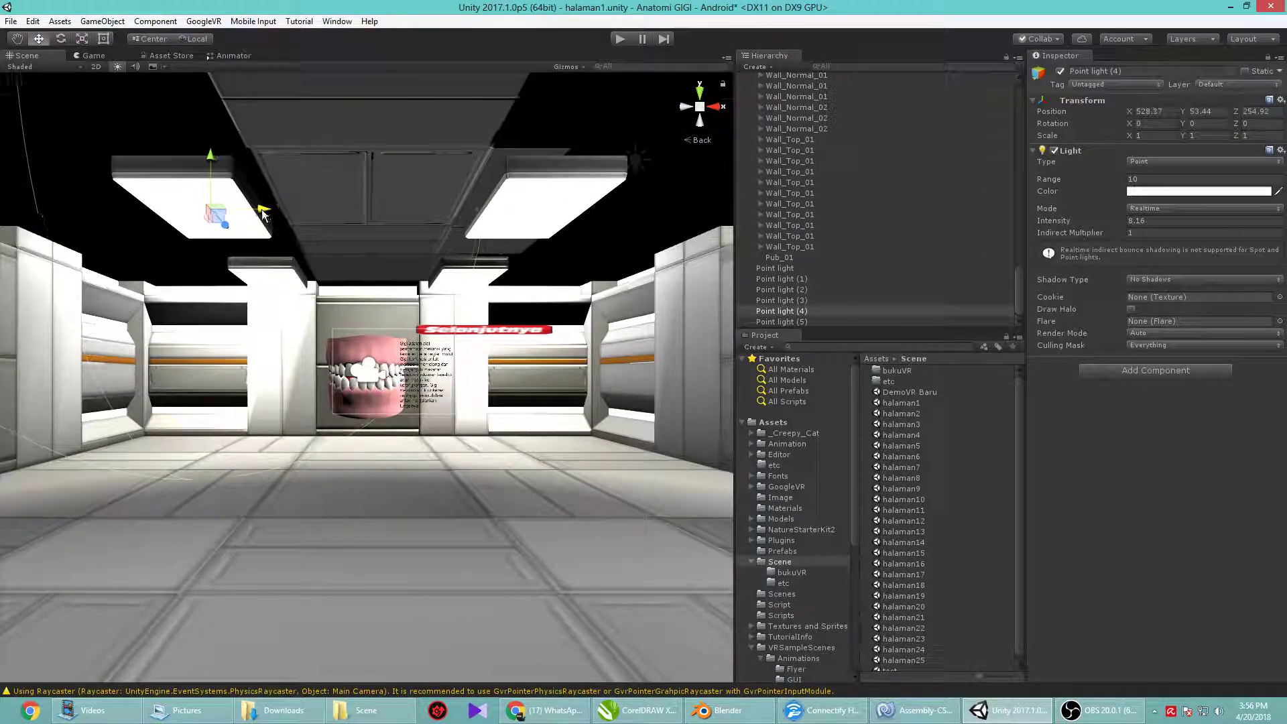
click(807, 269)
click(807, 278)
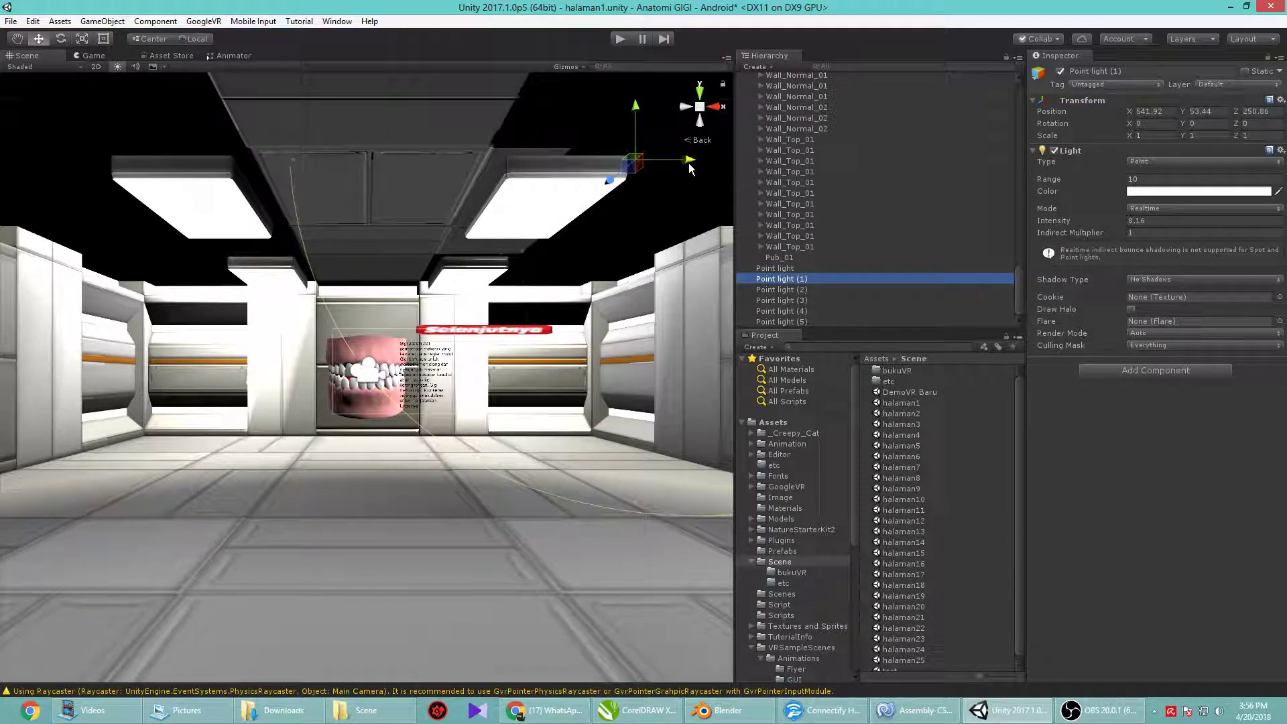
drag(689, 163, 657, 169)
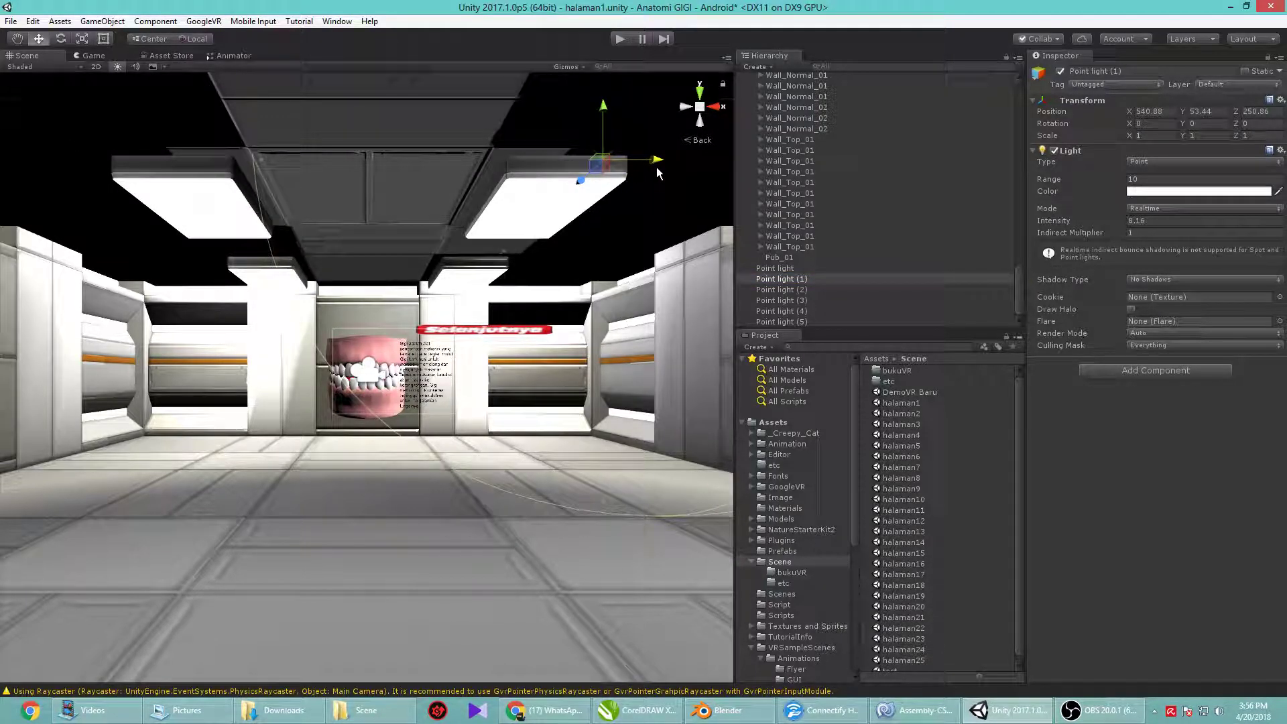
mouse_move(581, 181)
mouse_down()
mouse_move(558, 220)
mouse_move(588, 173)
mouse_move(591, 188)
mouse_up()
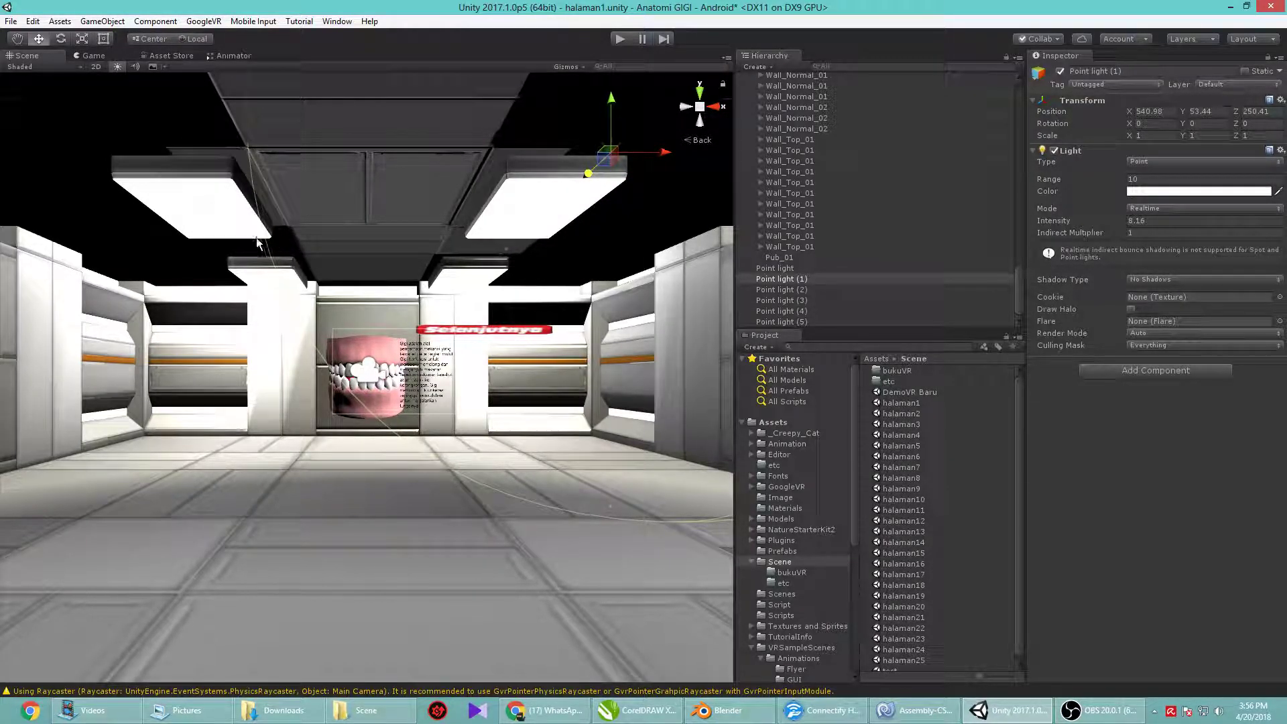
Move Point light (3) deeper along the corridor and set Point light (4) at X 527.85, Z 253.98
click(803, 268)
click(803, 289)
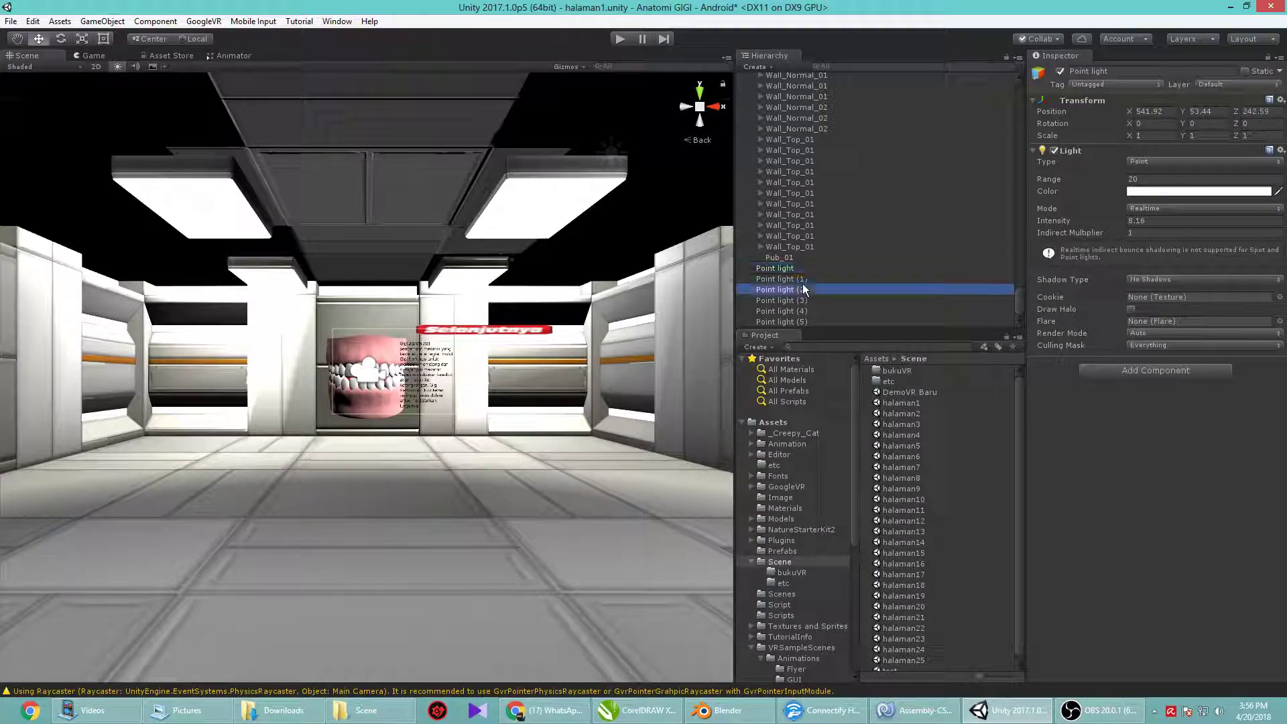
click(804, 301)
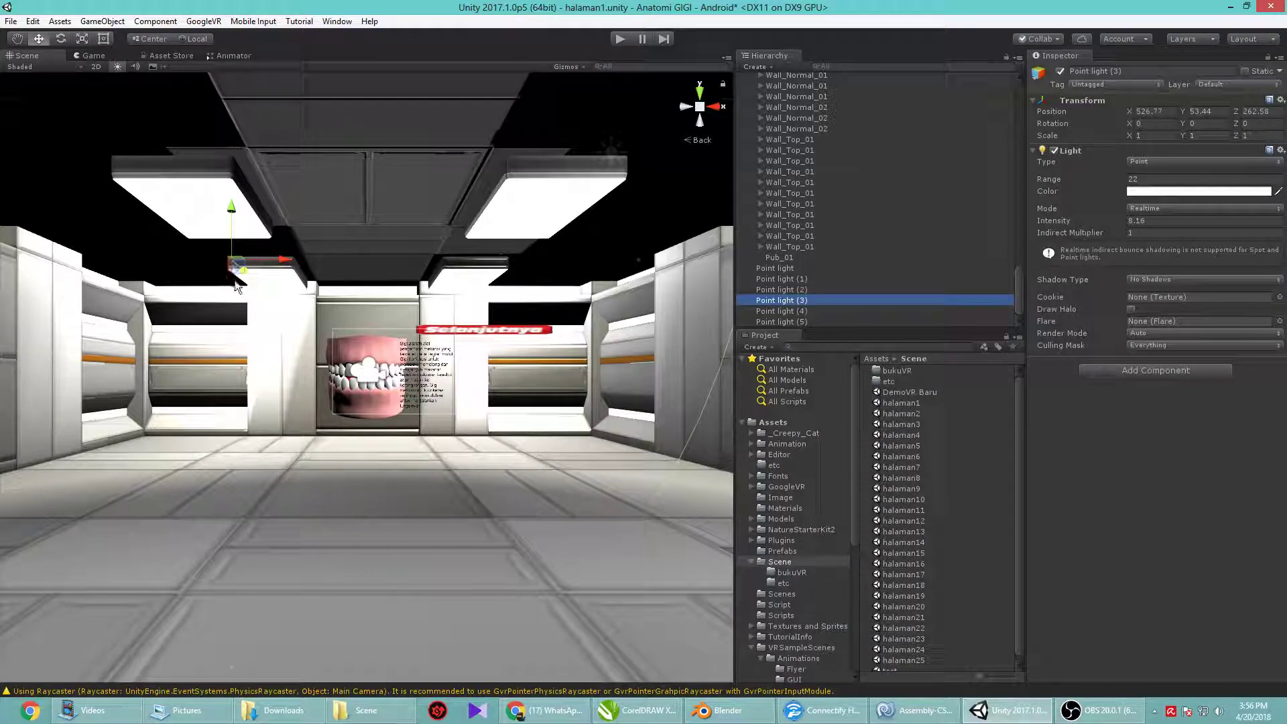
drag(246, 270, 249, 300)
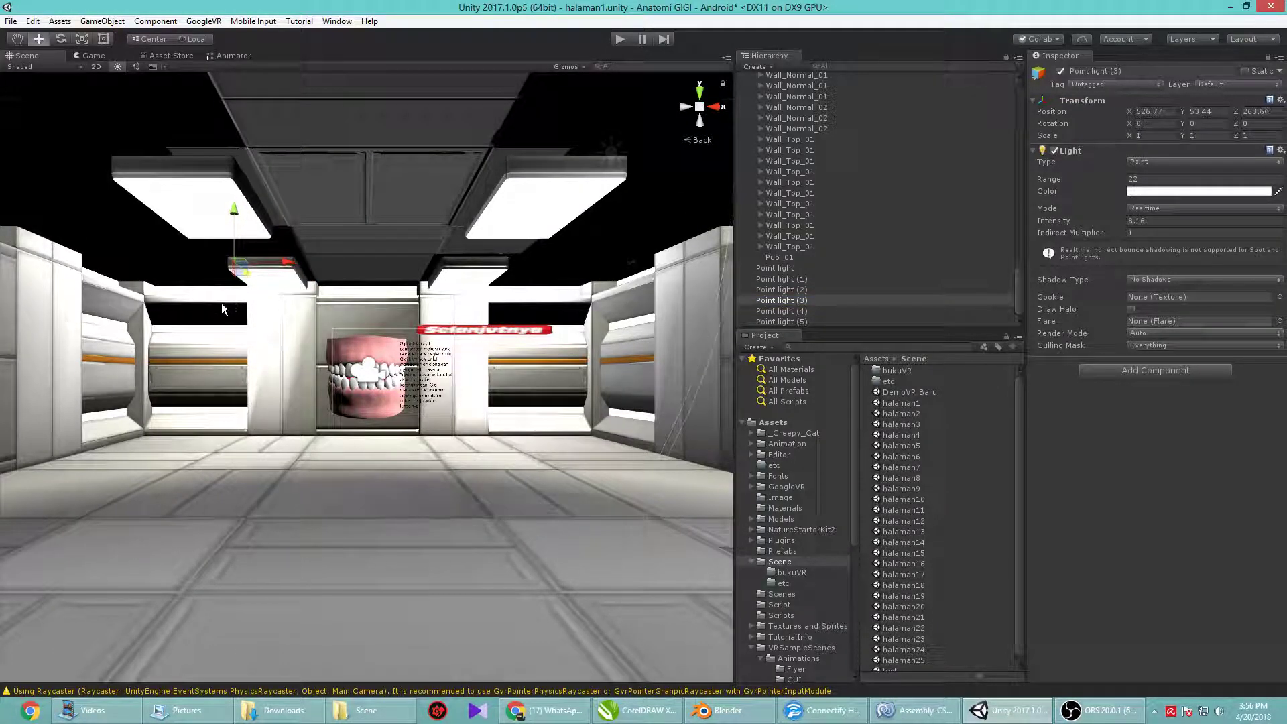
drag(250, 301, 308, 278)
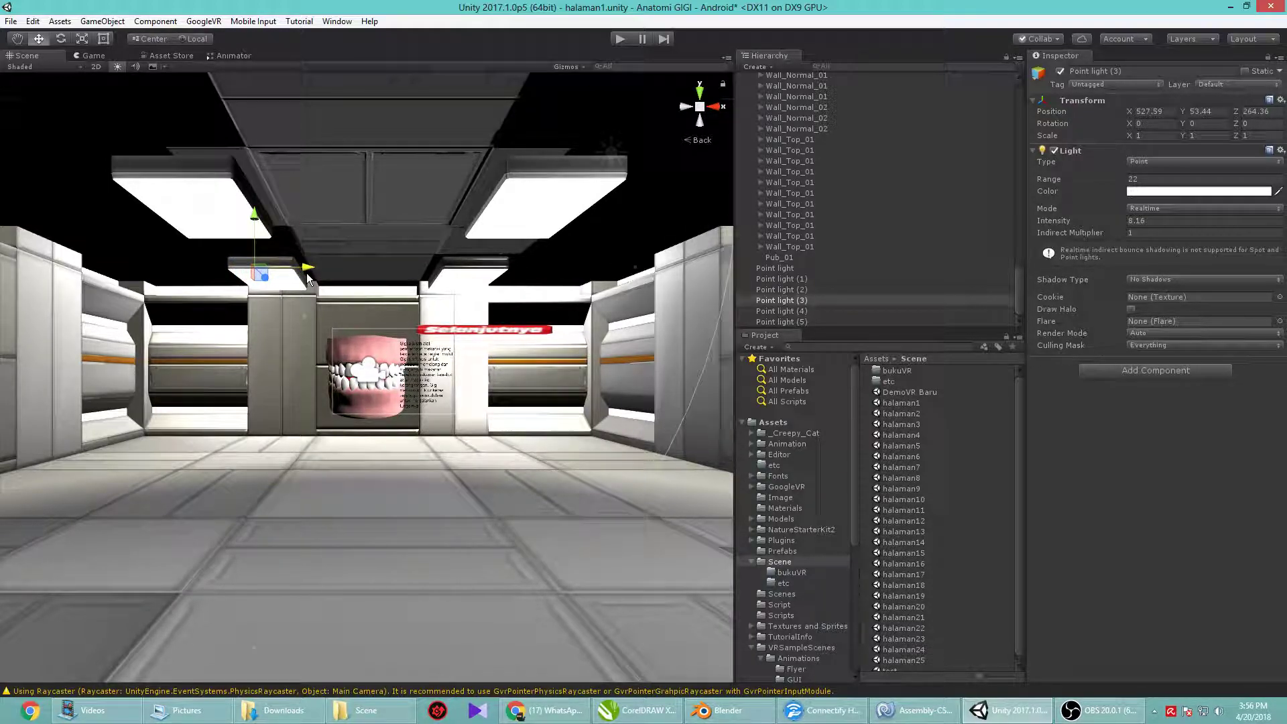
click(817, 311)
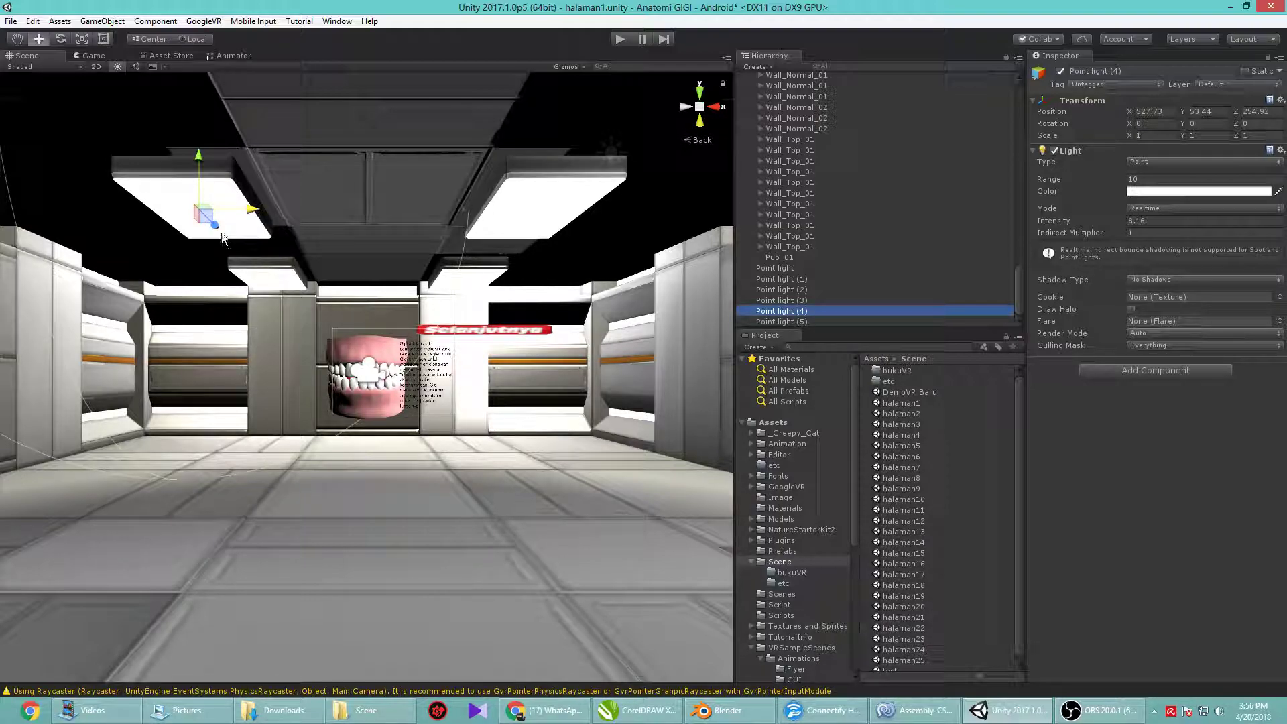
mouse_move(214, 228)
mouse_down()
mouse_move(203, 226)
mouse_move(230, 203)
mouse_move(242, 212)
mouse_up()
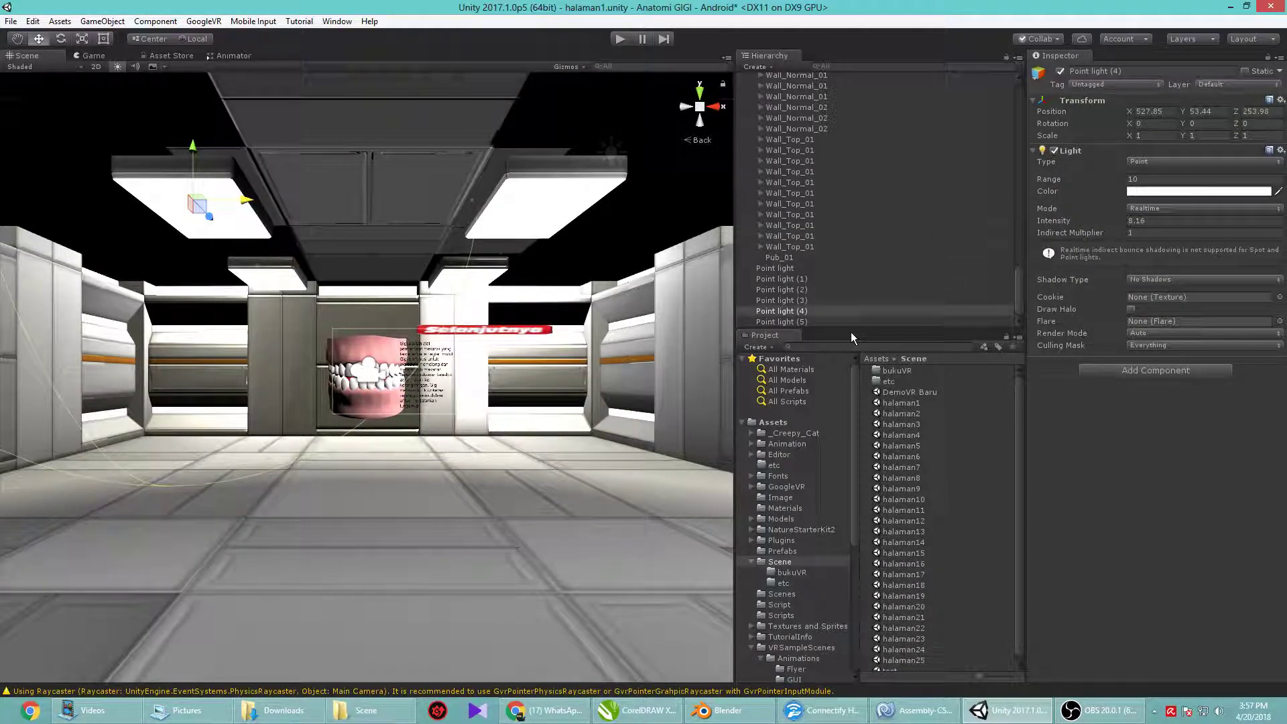
Set Point light (4)'s range to 10 after trying 15
click(1136, 179)
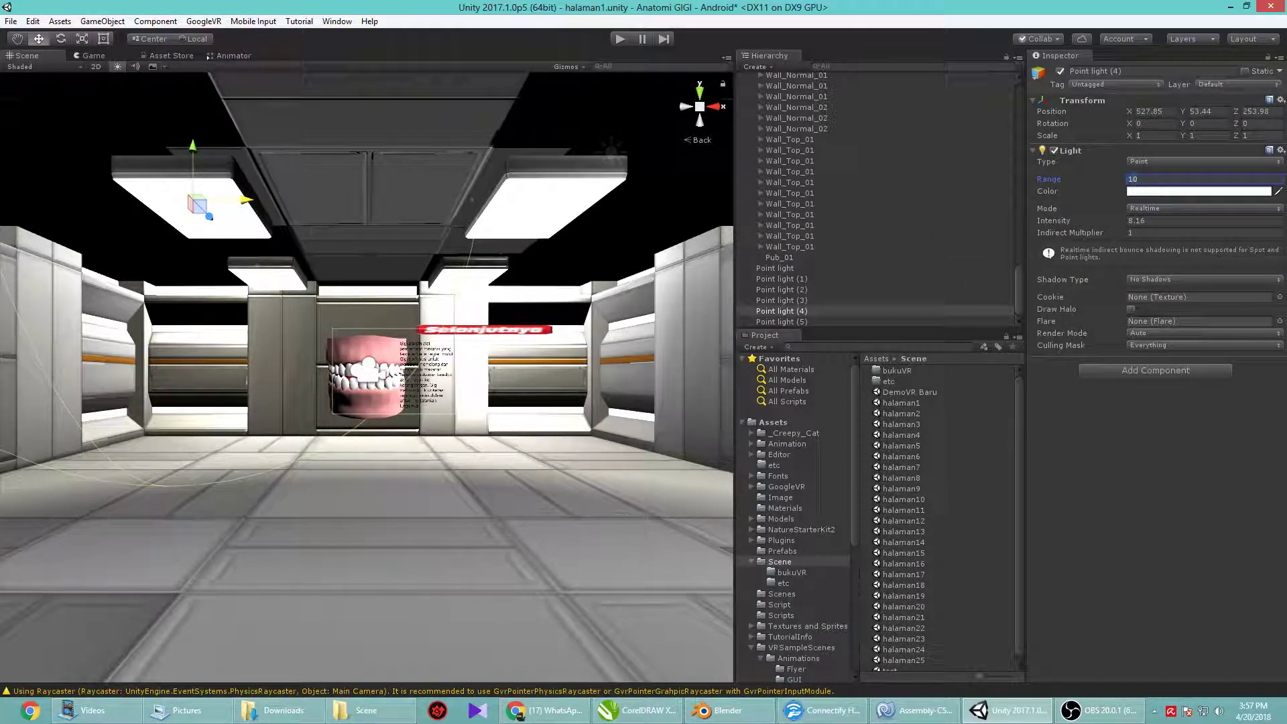
text(15)
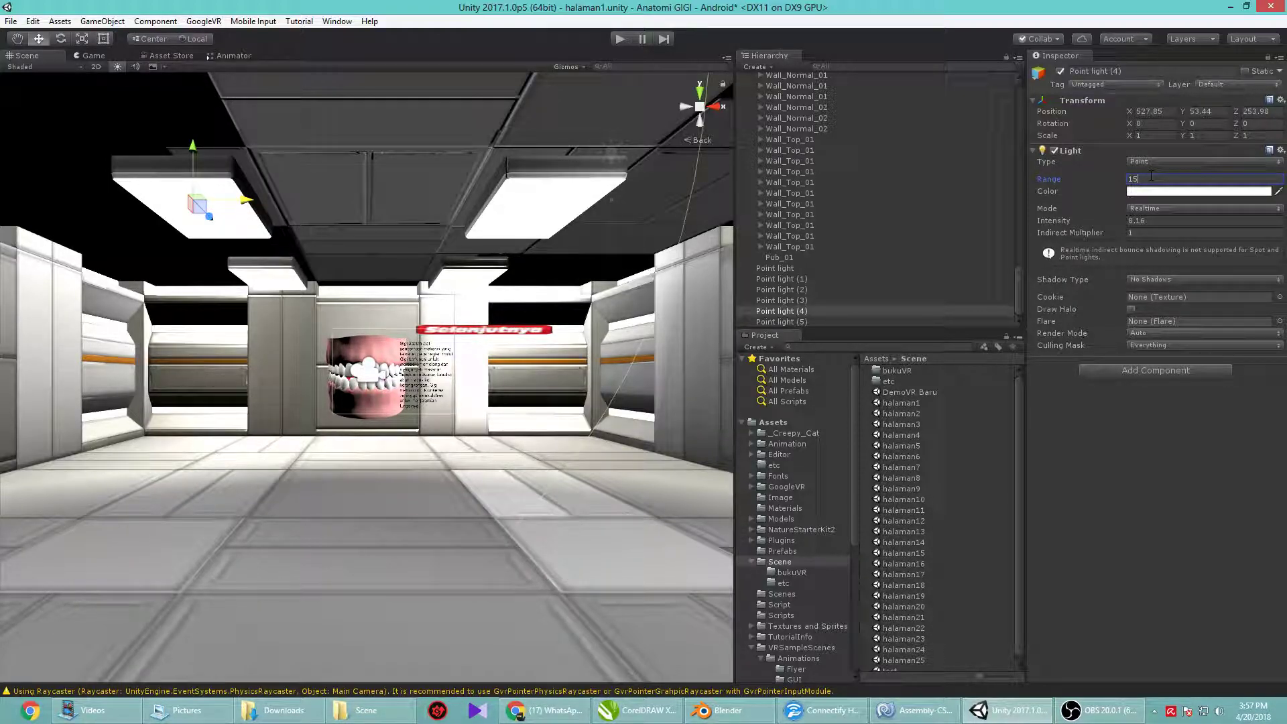
key(BackSpace)
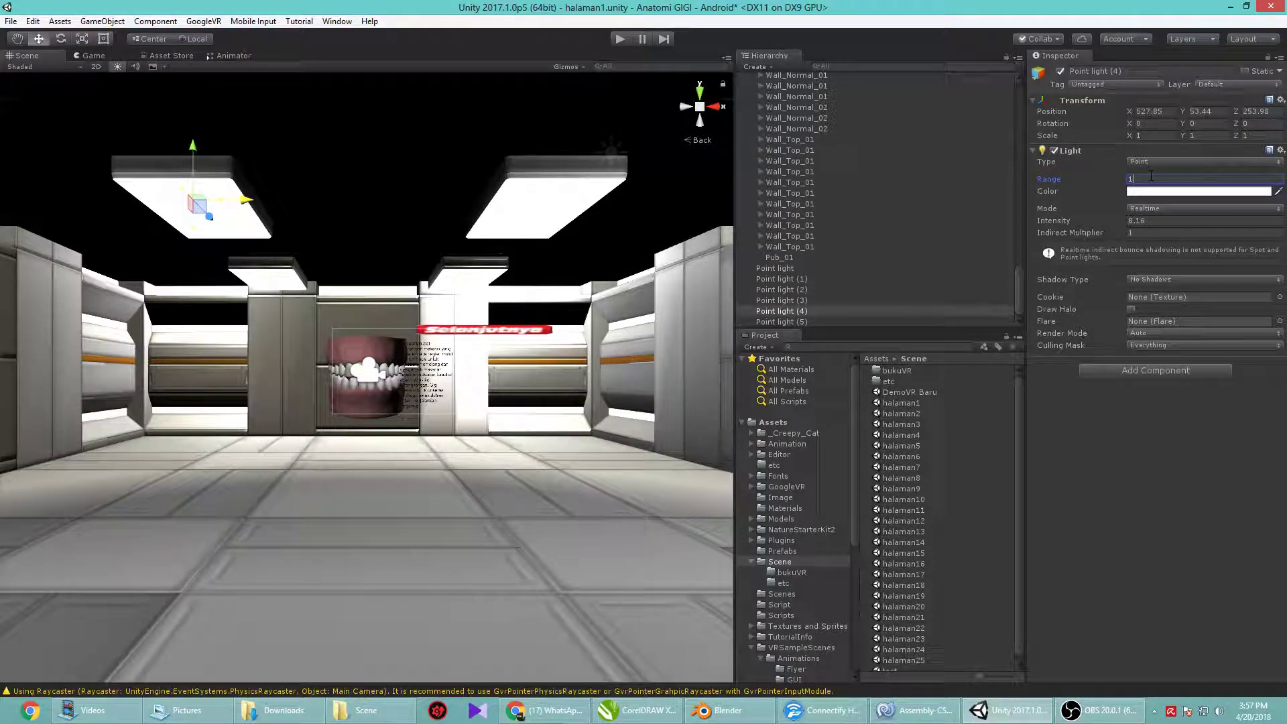
text(0)
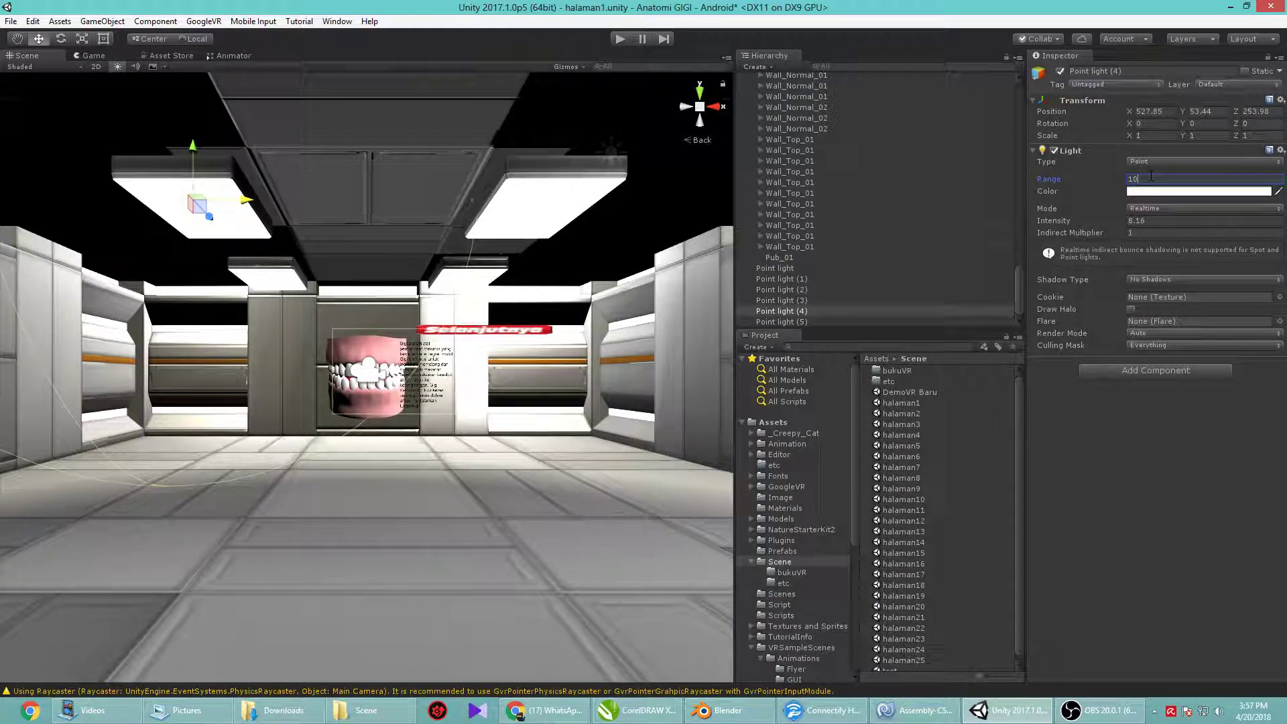
click(720, 107)
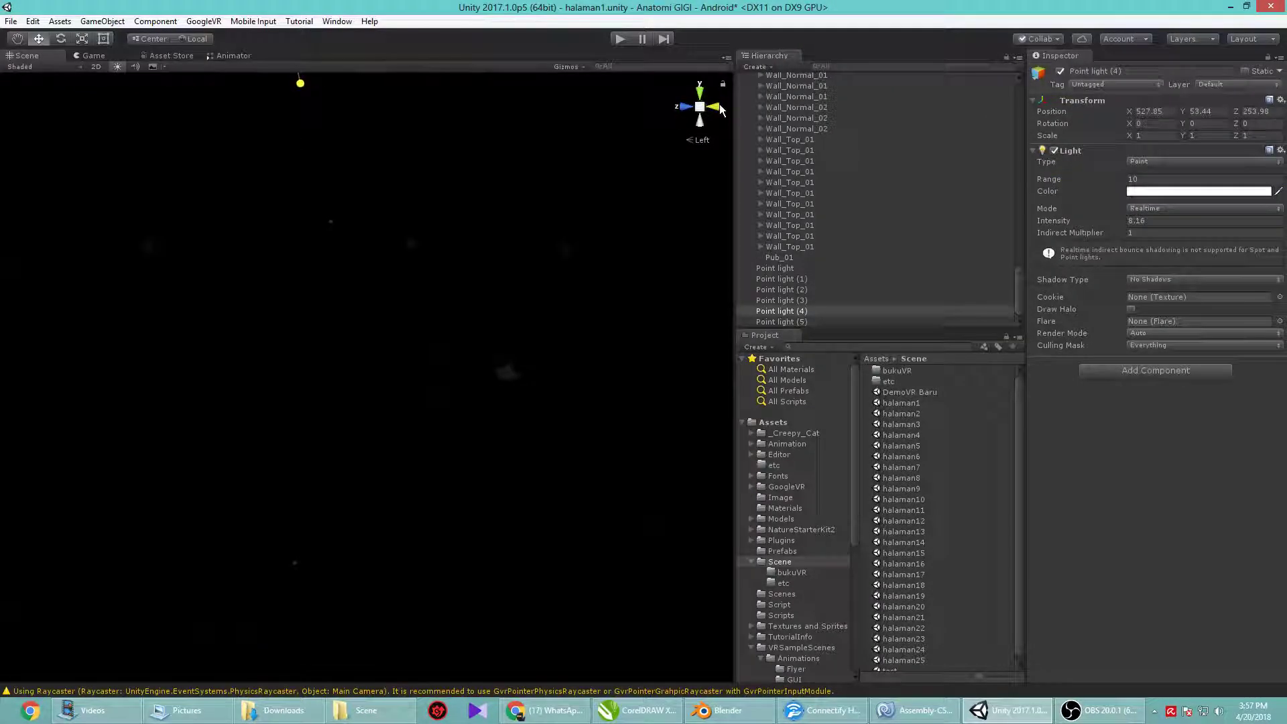
Preview the lit room in play mode, then stop and view it from the opposite side
click(719, 104)
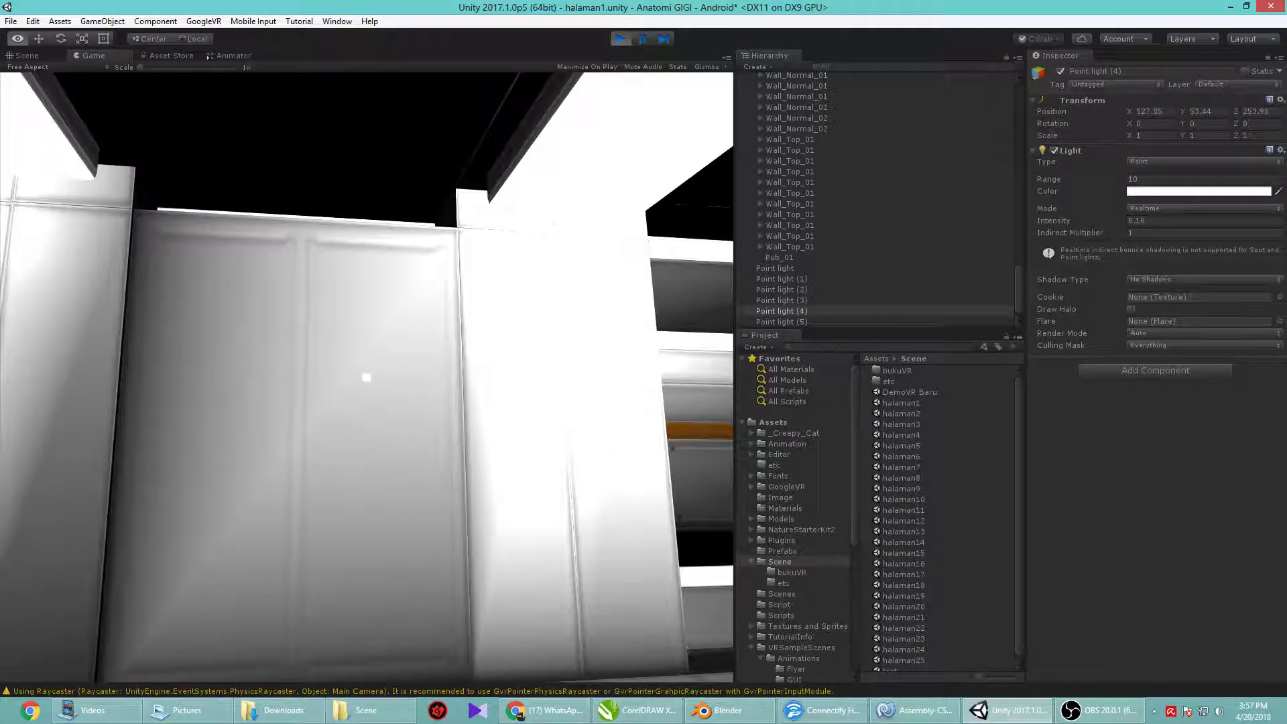
click(620, 39)
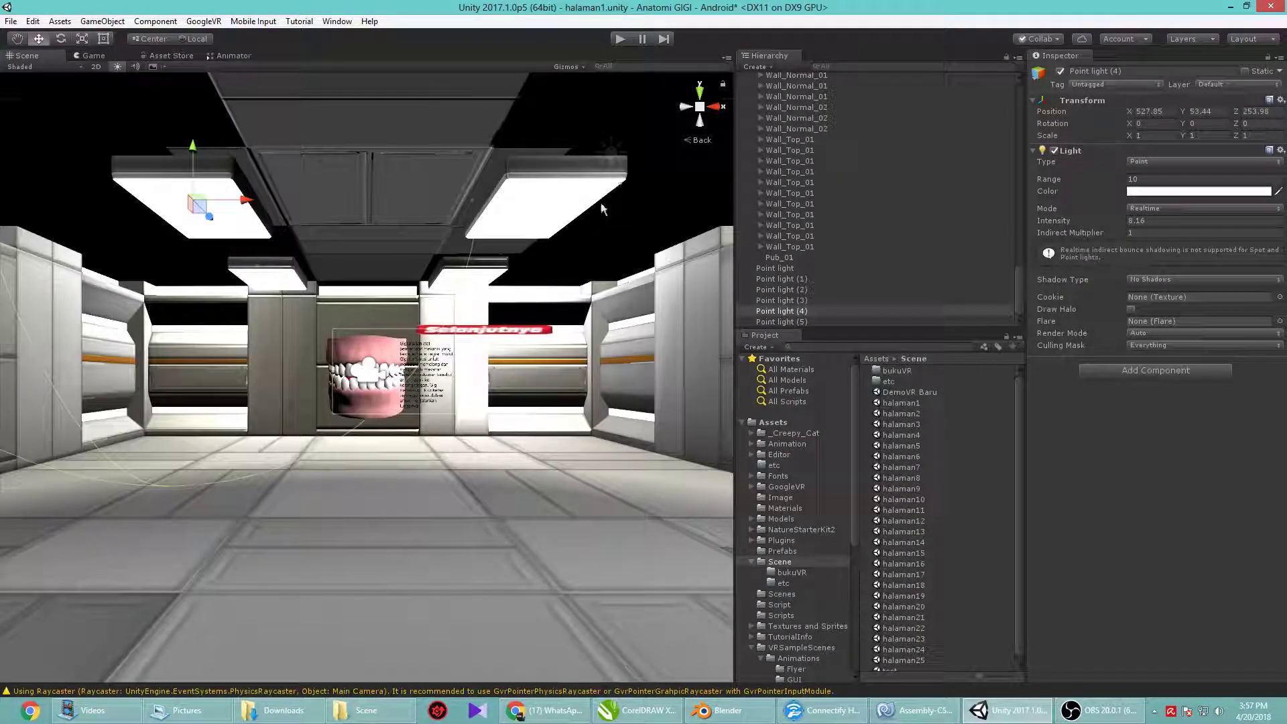
click(682, 110)
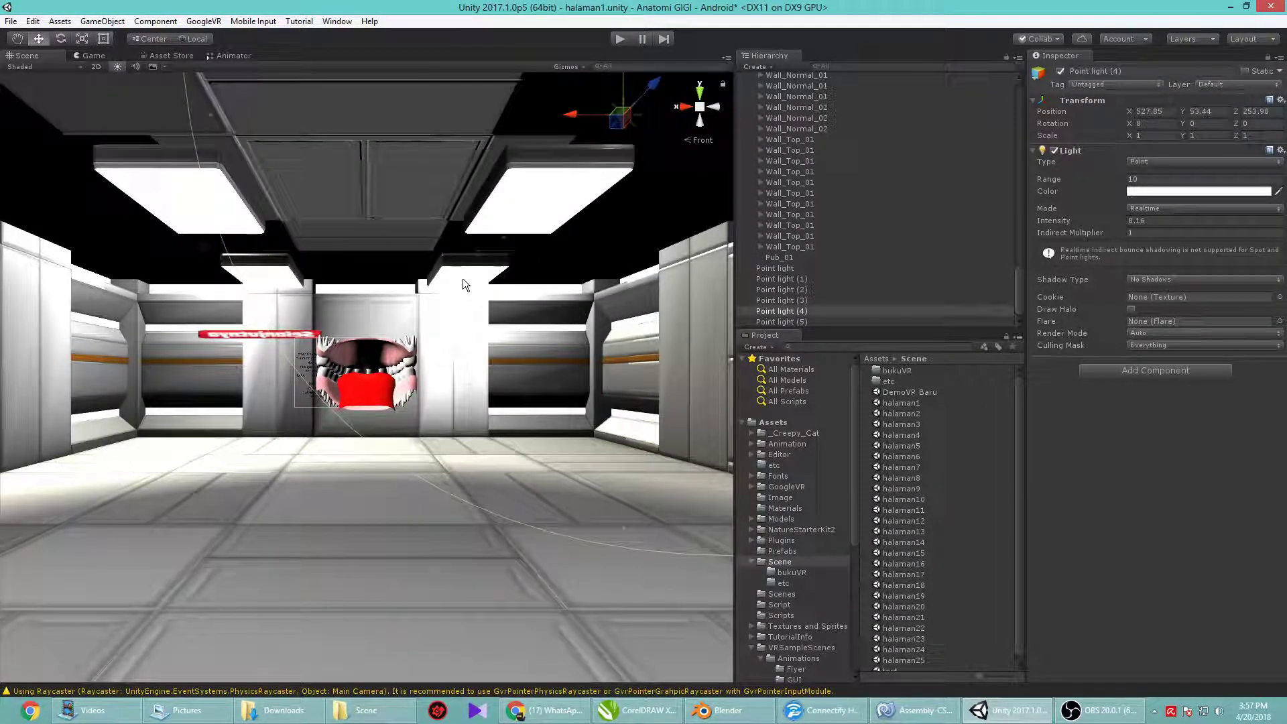
Step through the ceiling point lights in the Hierarchy down to Point light (5)
click(477, 282)
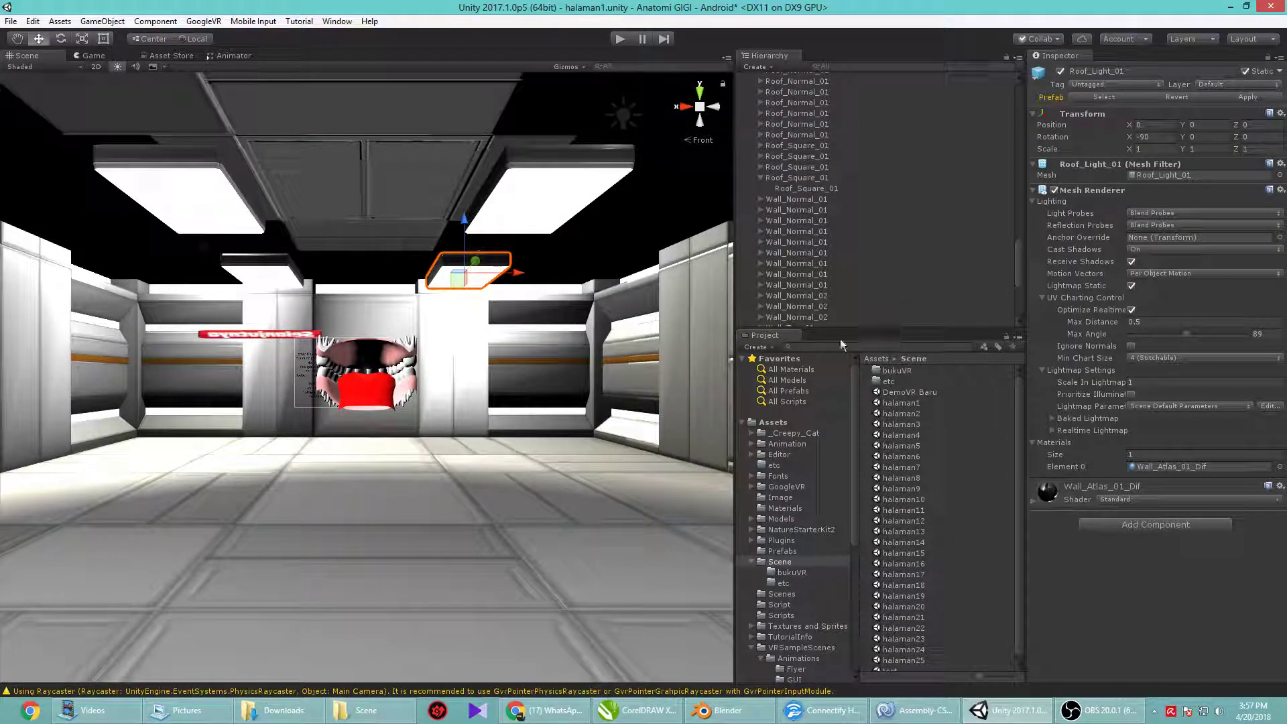
scroll(813, 313, down, 3)
scroll(813, 313, down, 3)
click(795, 271)
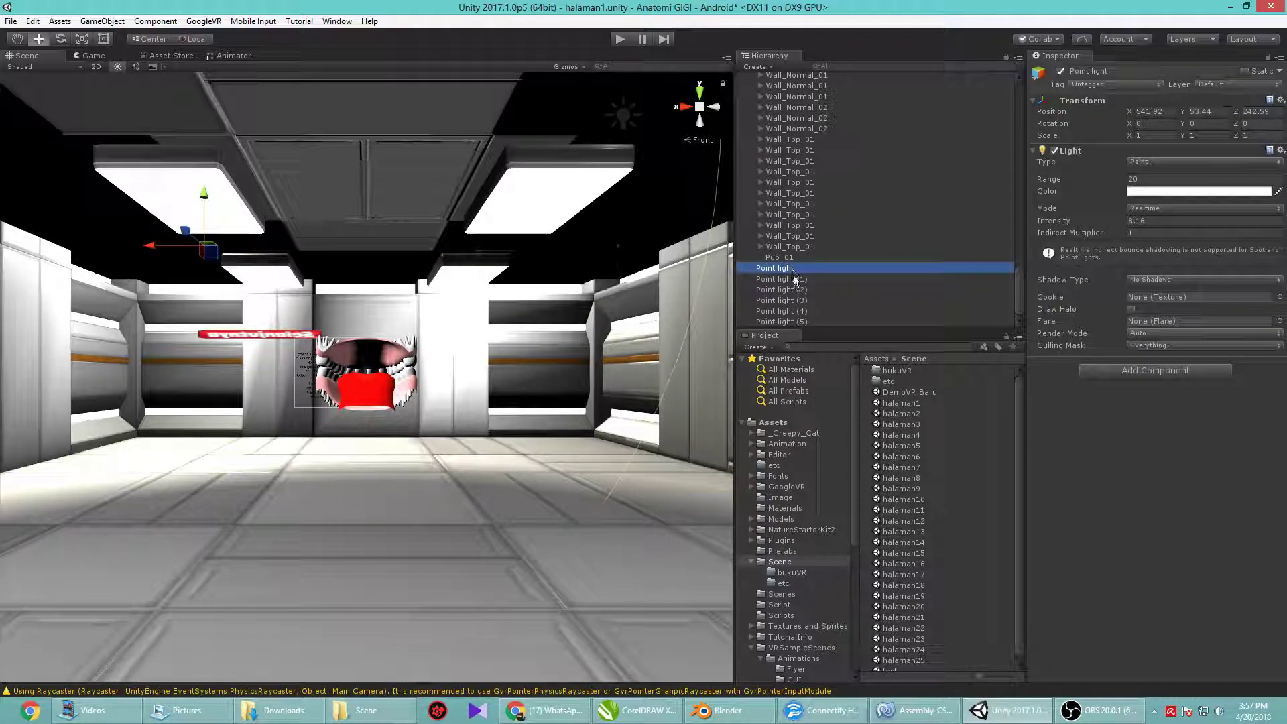
click(796, 280)
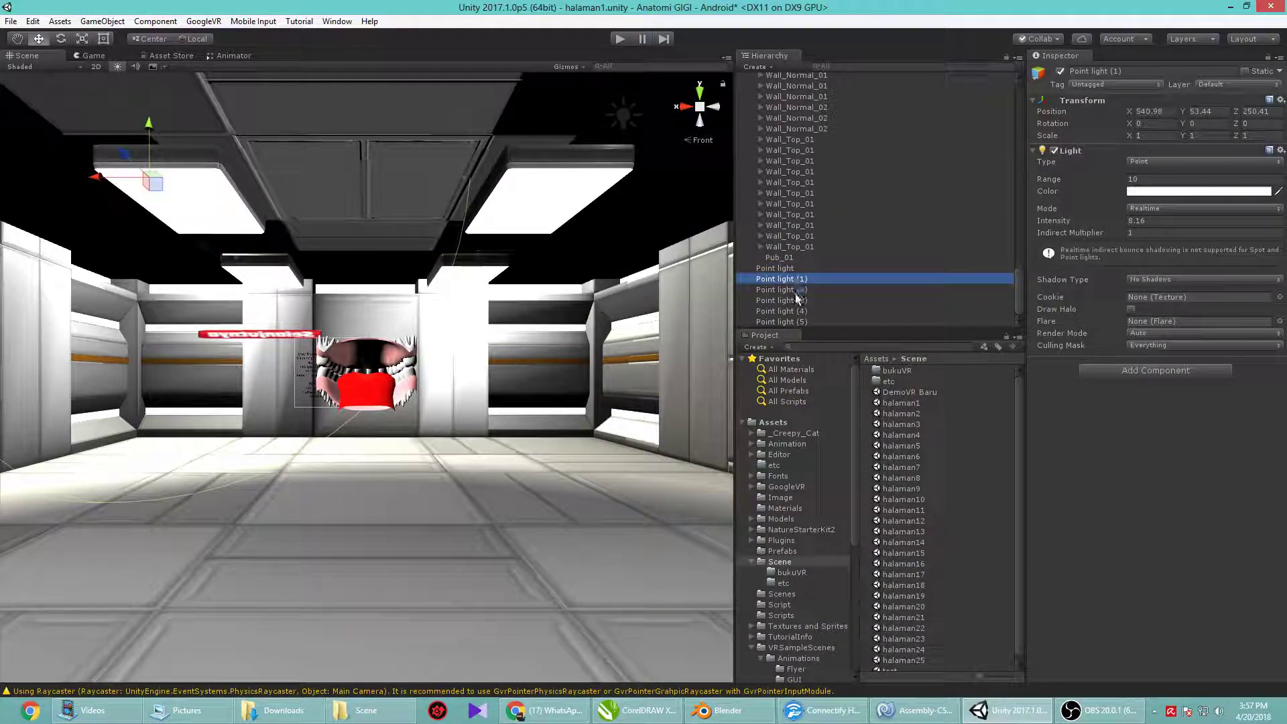
click(799, 290)
click(799, 301)
click(801, 311)
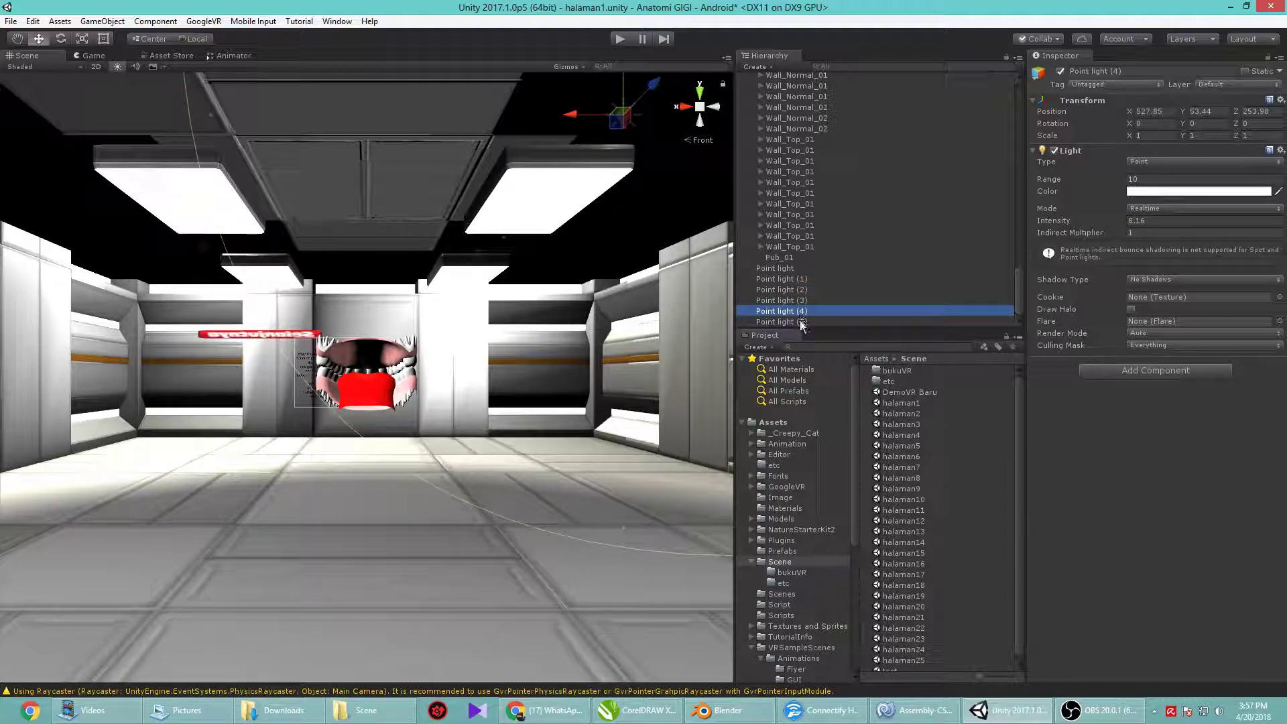
click(802, 323)
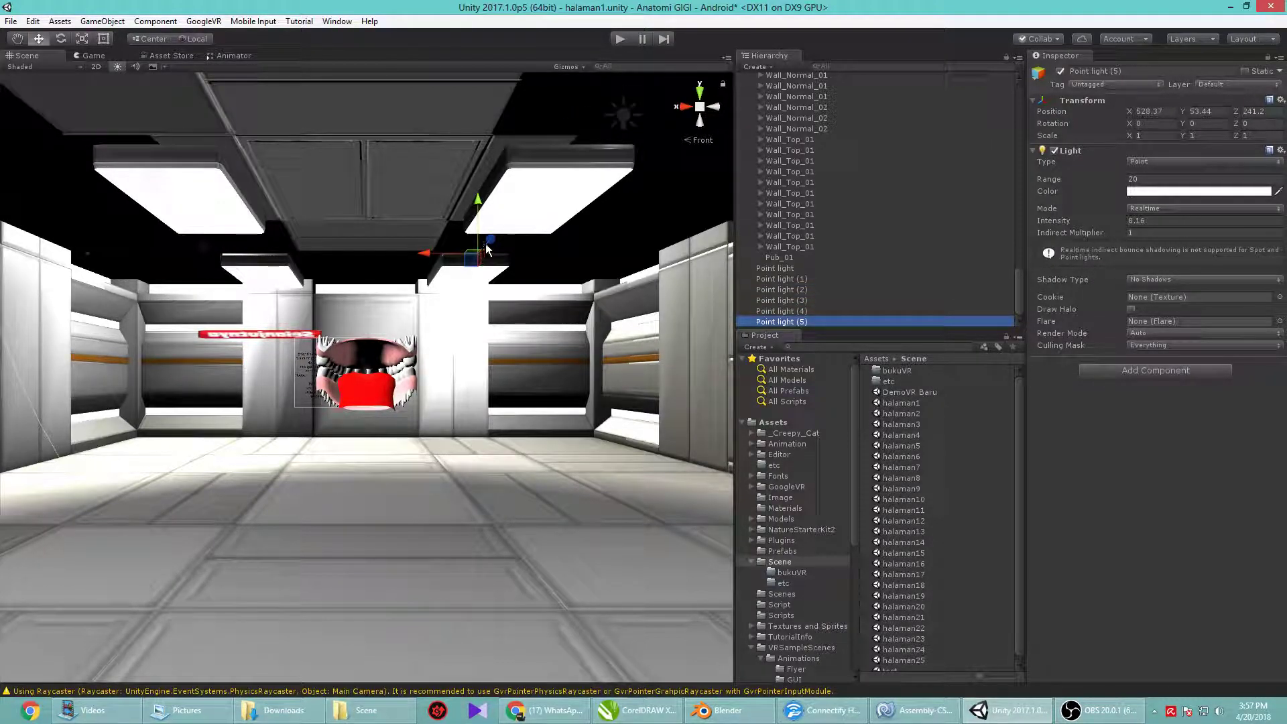
Move Point light (5) lower and deeper, to X 528.45, Y 51.64, Z 241.93
scroll(520, 259, up, 2)
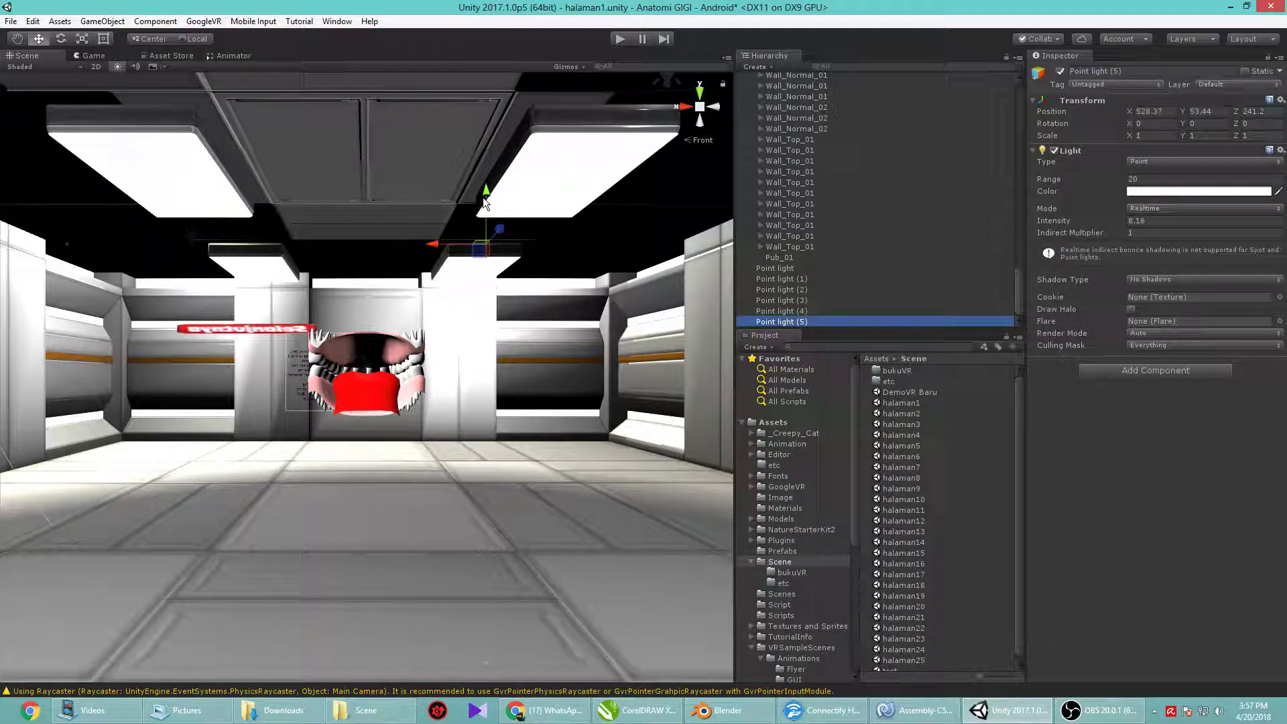
mouse_move(487, 196)
mouse_down()
mouse_move(488, 215)
mouse_move(487, 159)
mouse_up()
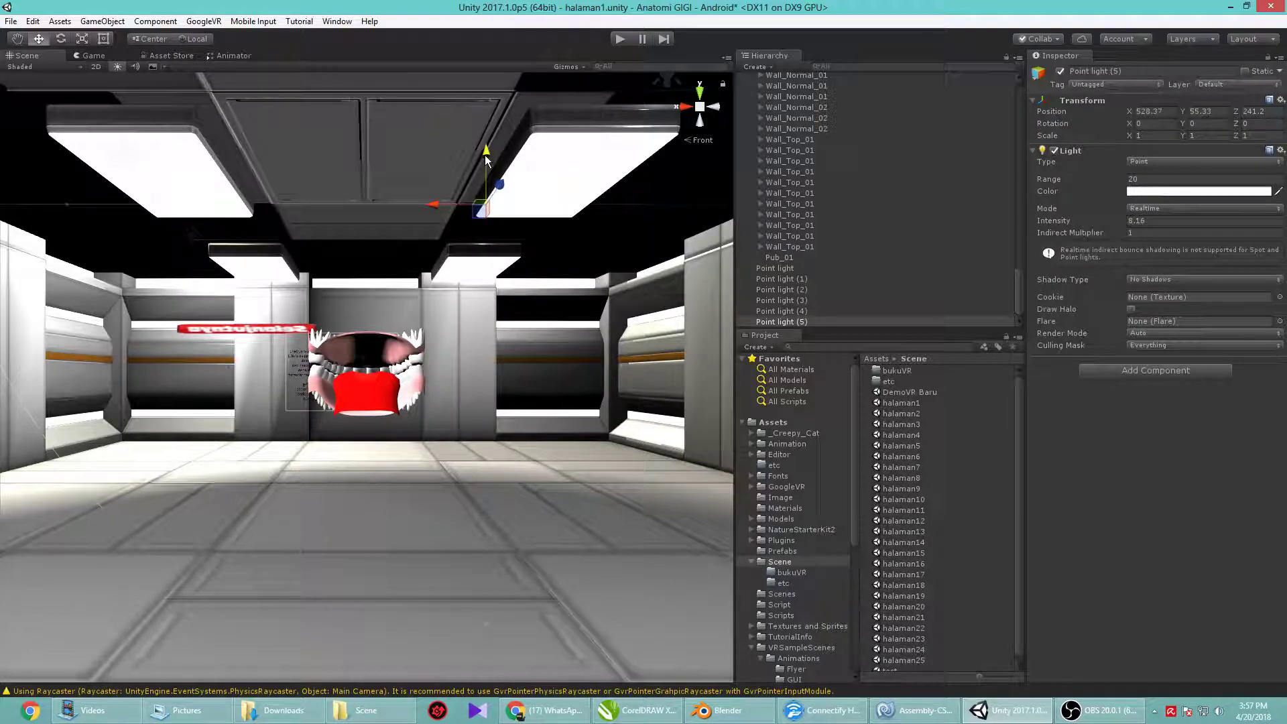
mouse_move(435, 208)
mouse_down()
mouse_move(471, 215)
mouse_move(419, 213)
mouse_up()
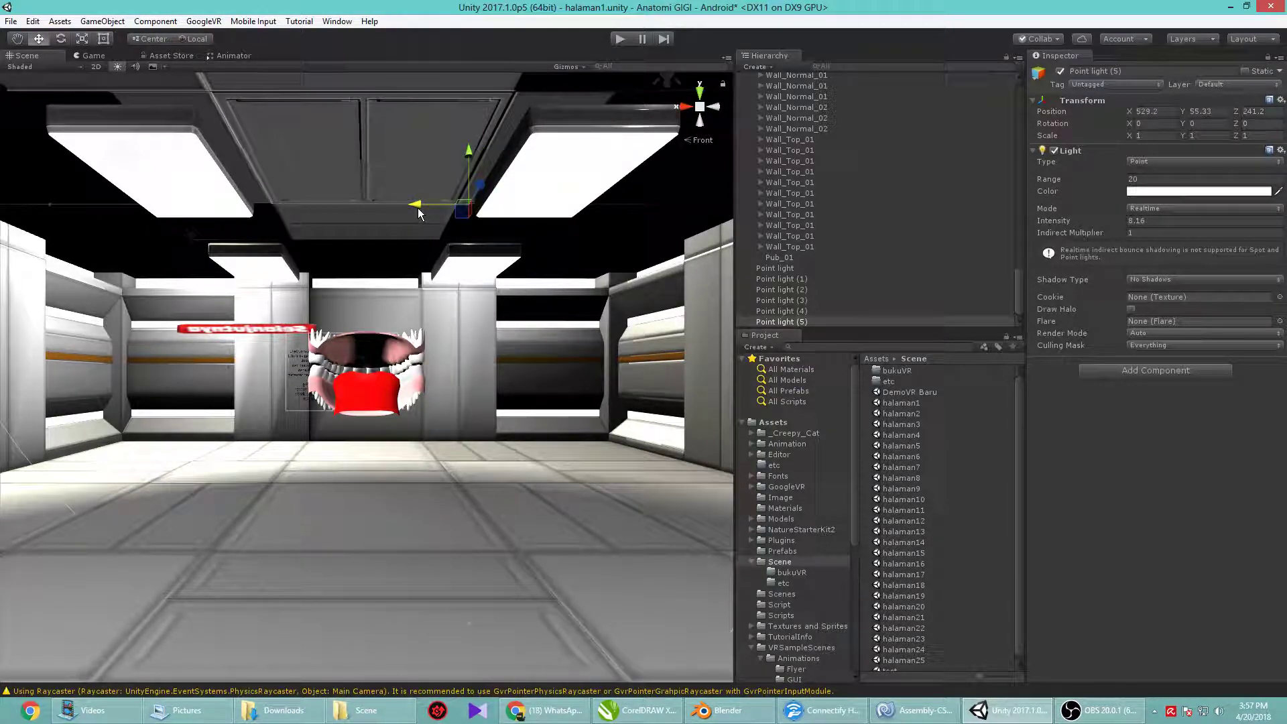
mouse_move(419, 213)
mouse_down()
mouse_move(561, 216)
mouse_move(515, 212)
mouse_move(502, 256)
mouse_up()
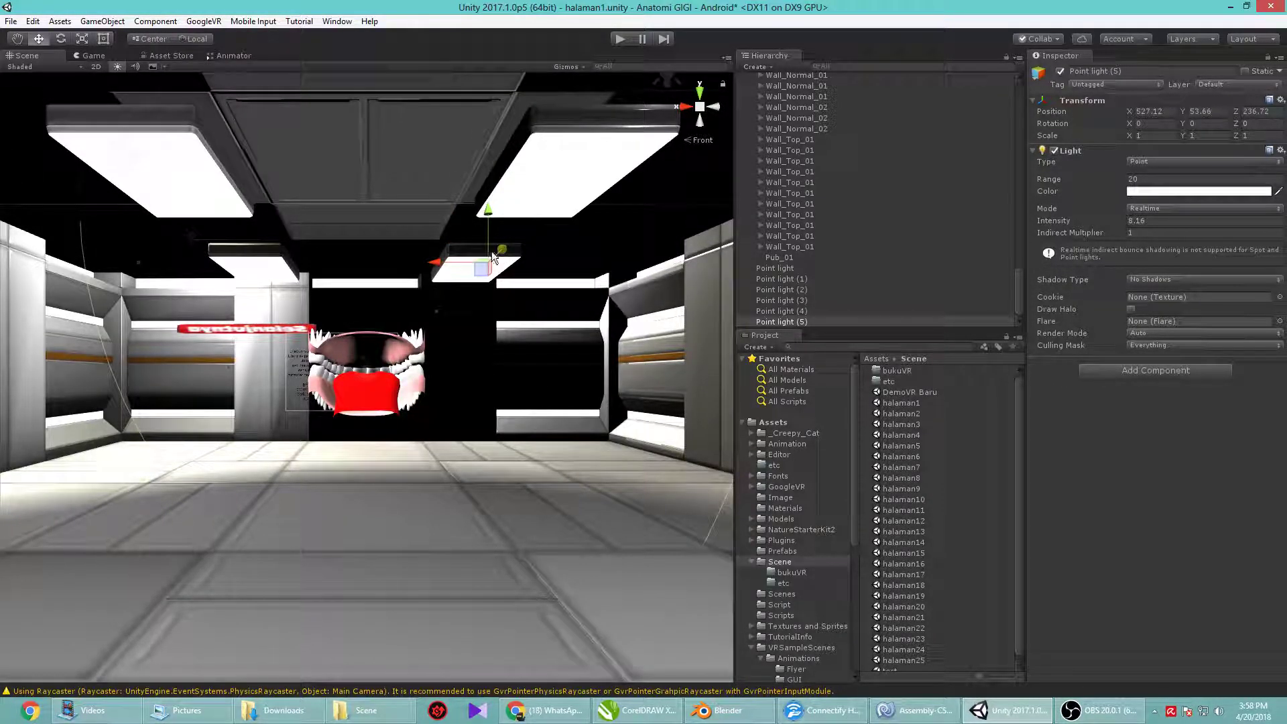
drag(499, 253, 554, 245)
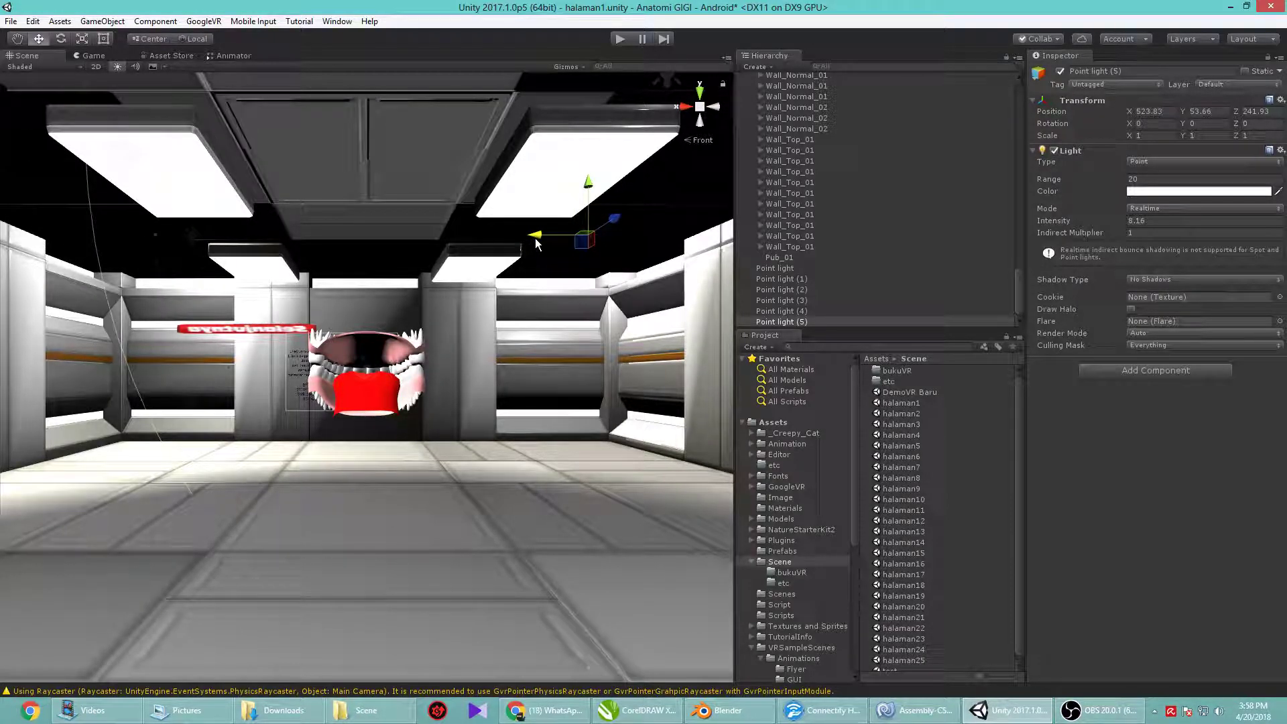
mouse_move(605, 181)
mouse_down()
mouse_move(601, 313)
mouse_move(597, 217)
mouse_move(592, 233)
mouse_up()
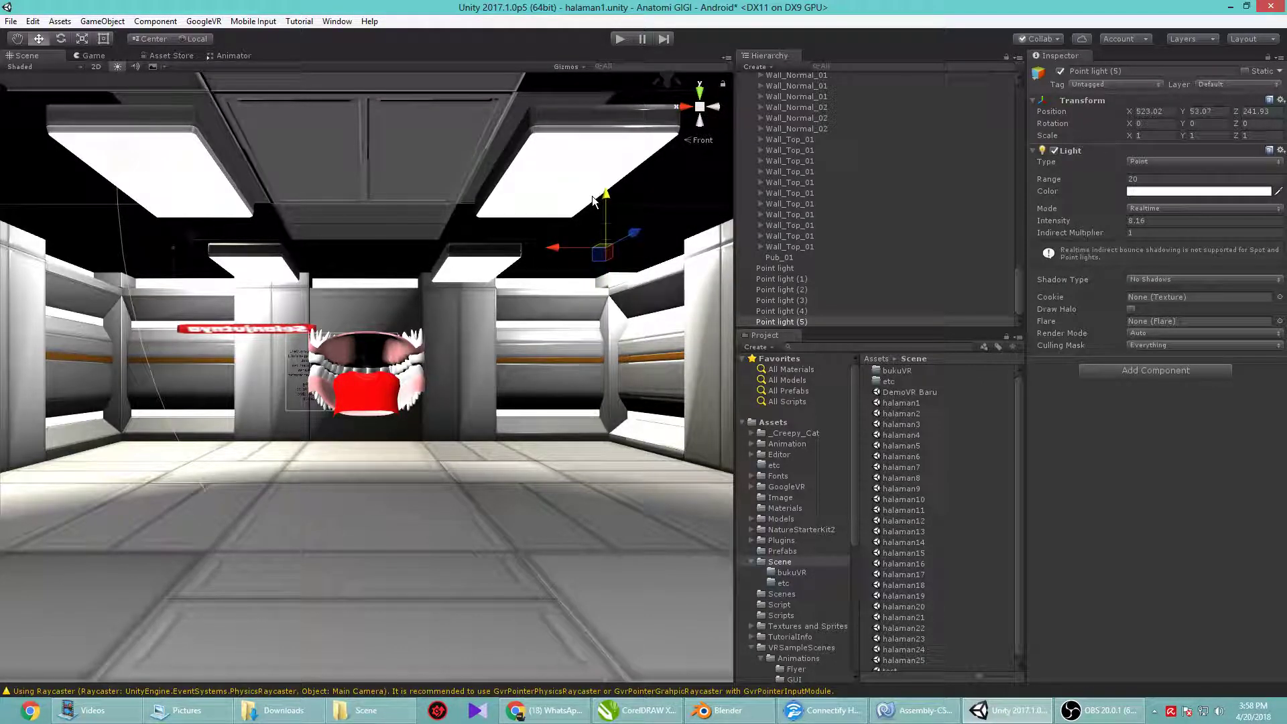
drag(548, 278, 439, 291)
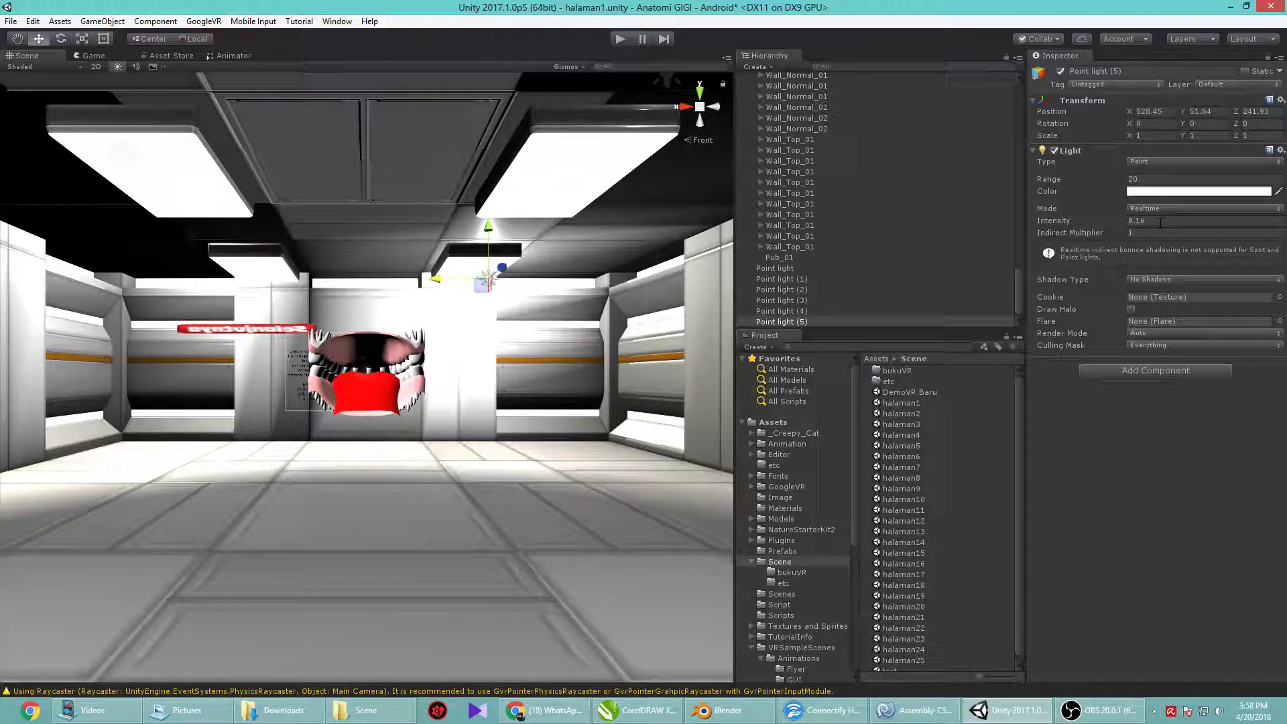
Compare the ranges of every ceiling light, from Point light through Point light (5)
click(685, 107)
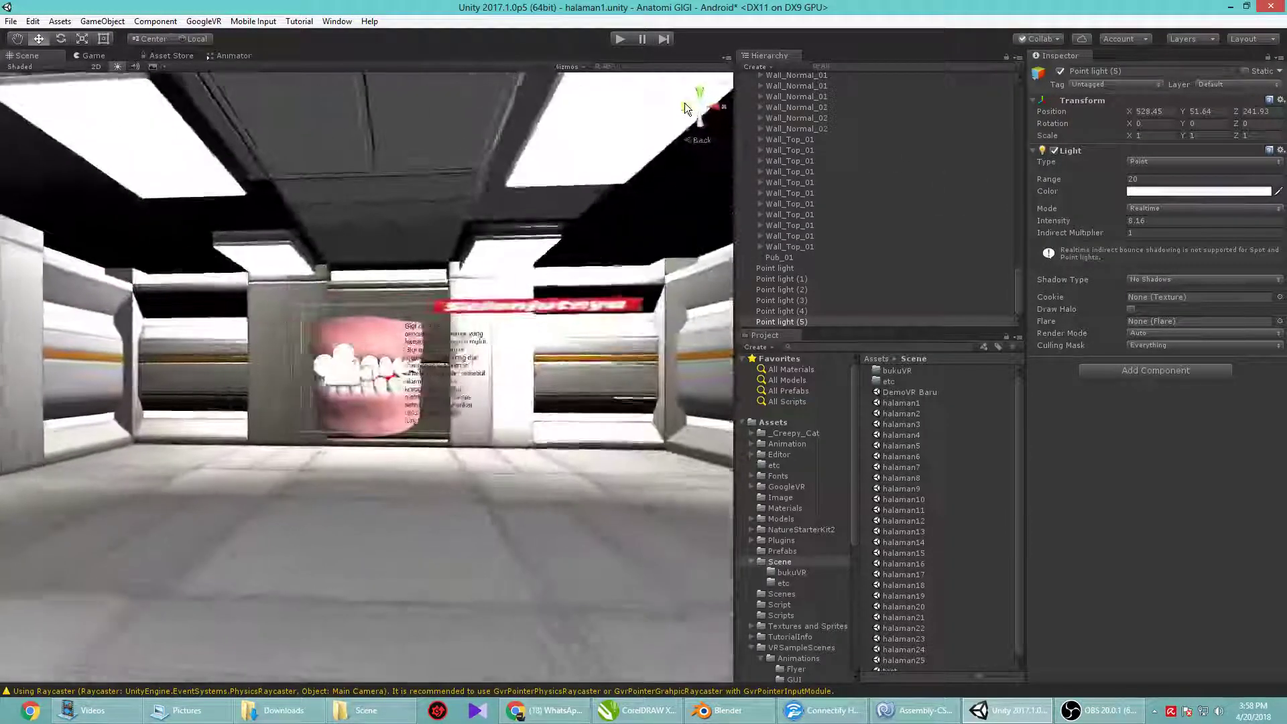
click(685, 107)
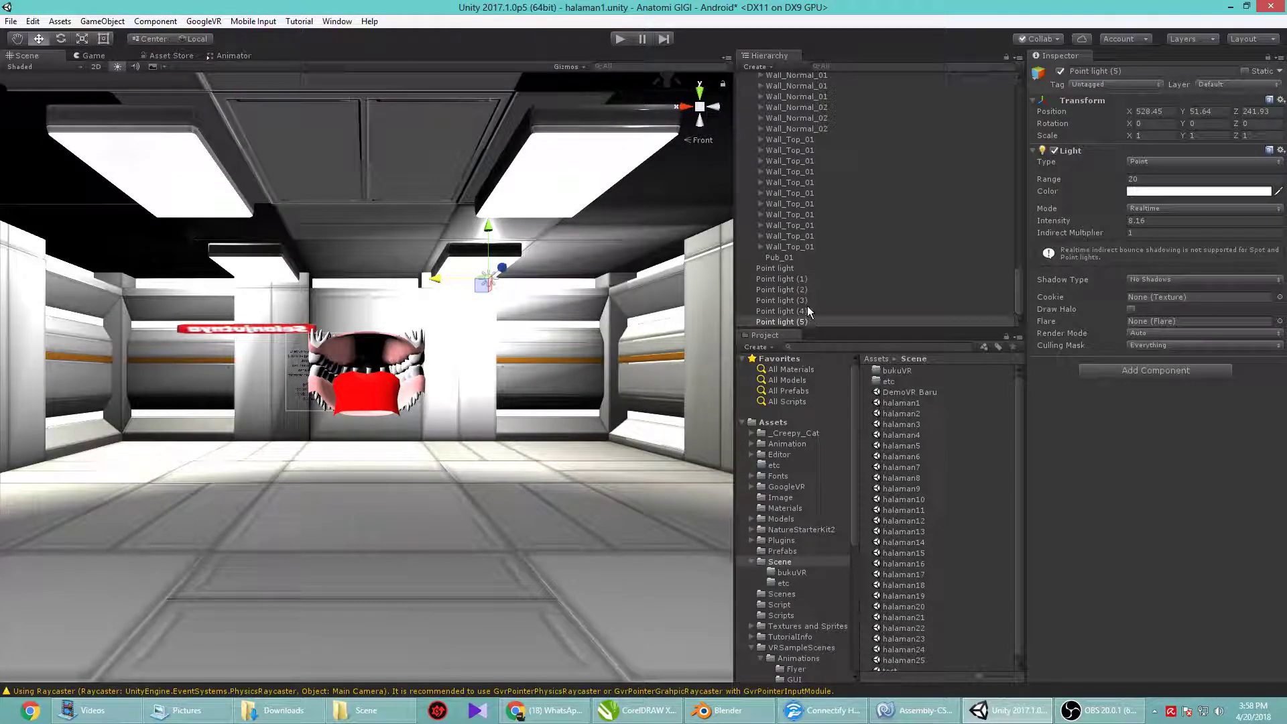
click(809, 311)
click(804, 301)
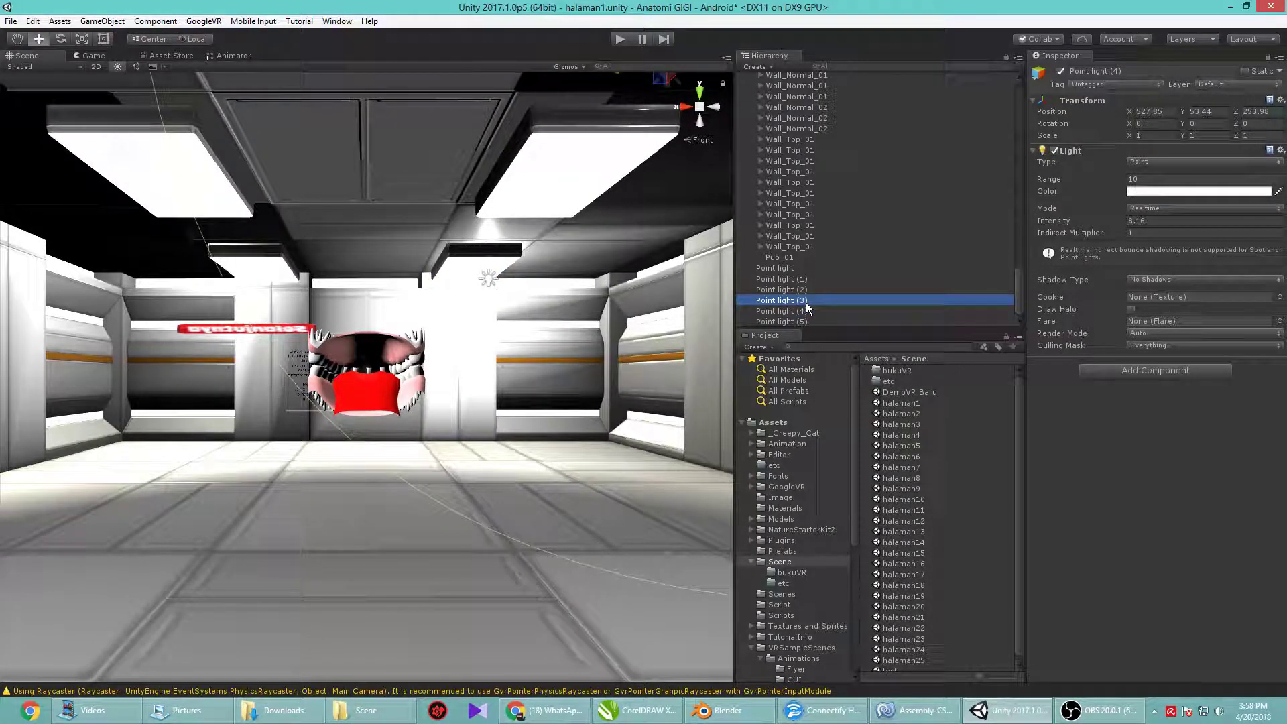
click(811, 280)
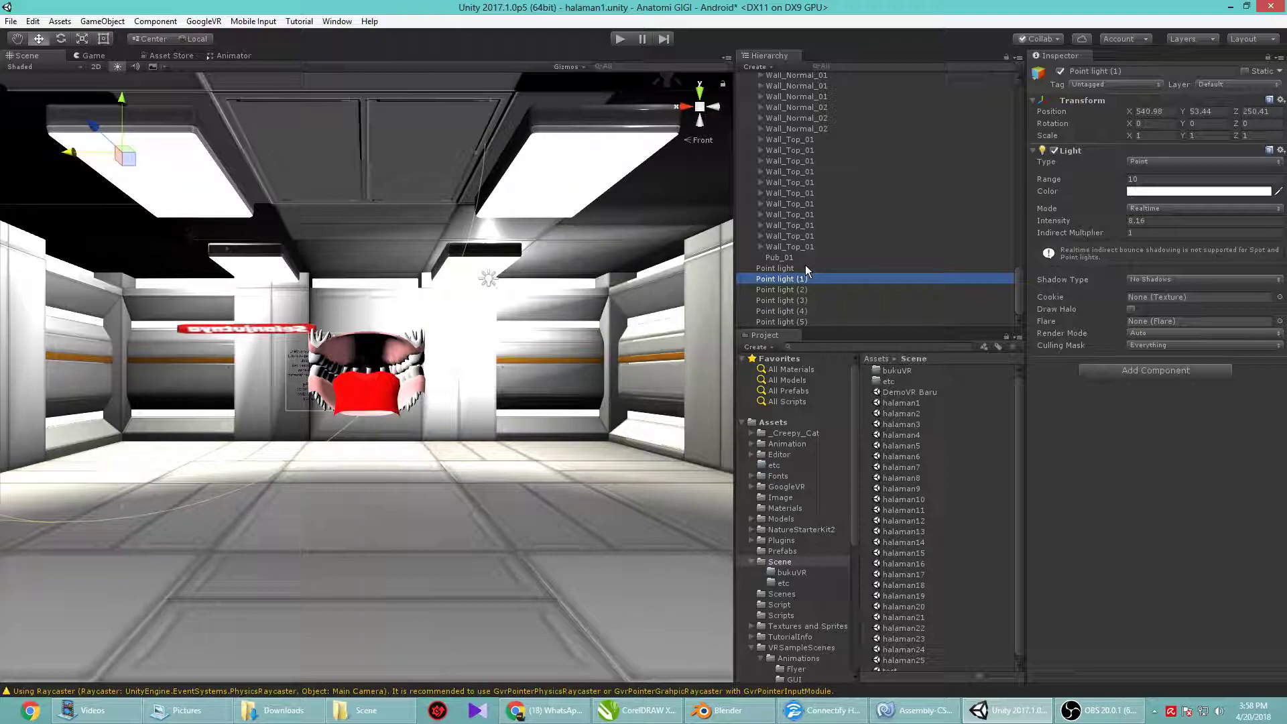
click(806, 268)
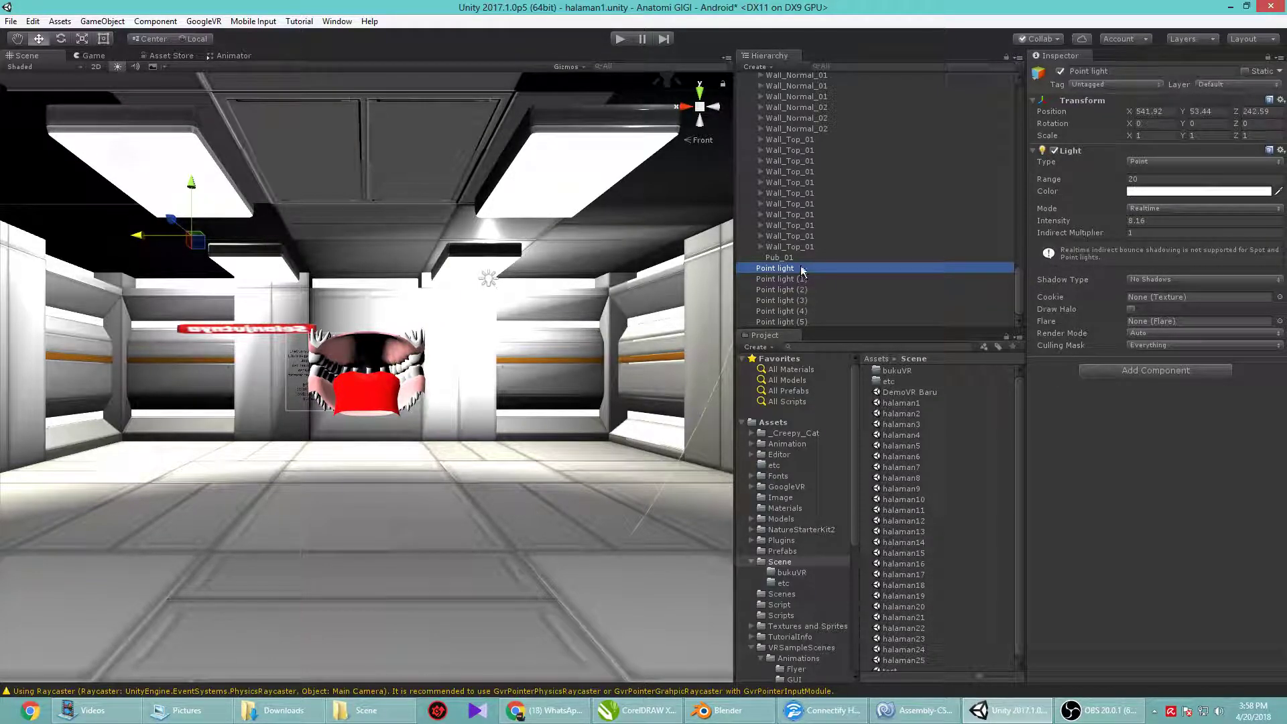
click(803, 279)
click(808, 289)
click(812, 301)
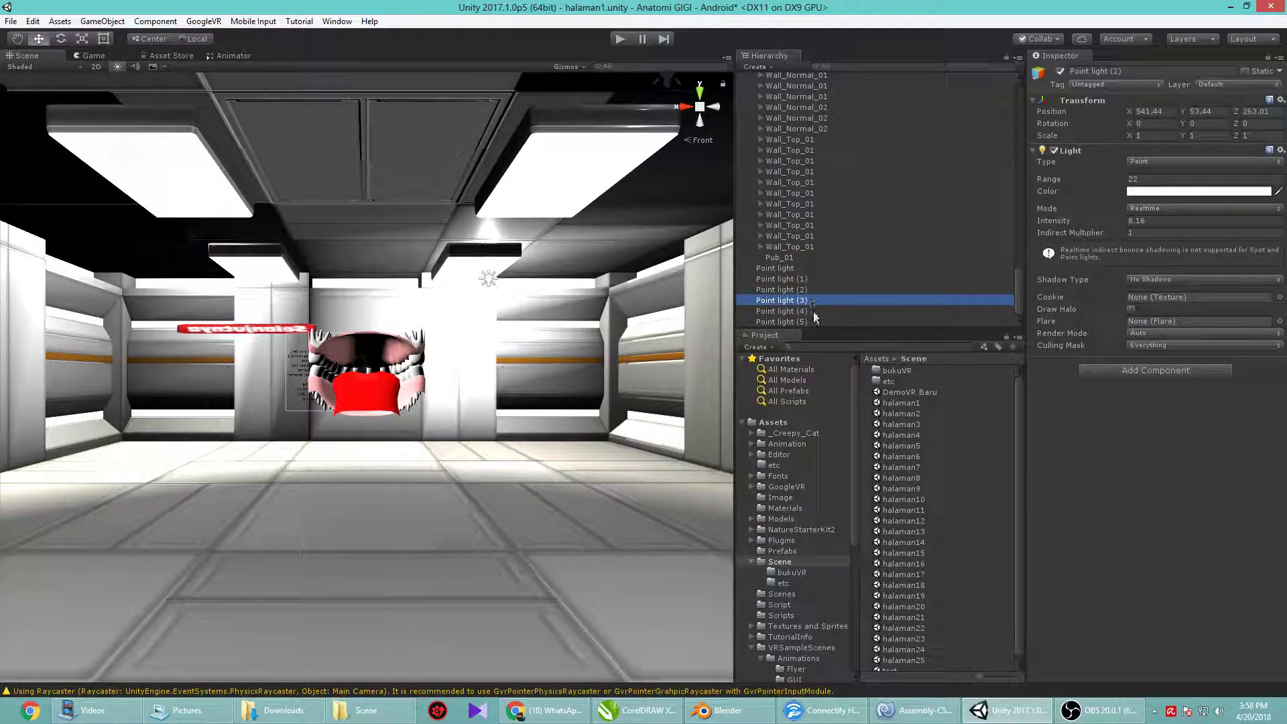
click(813, 312)
click(814, 323)
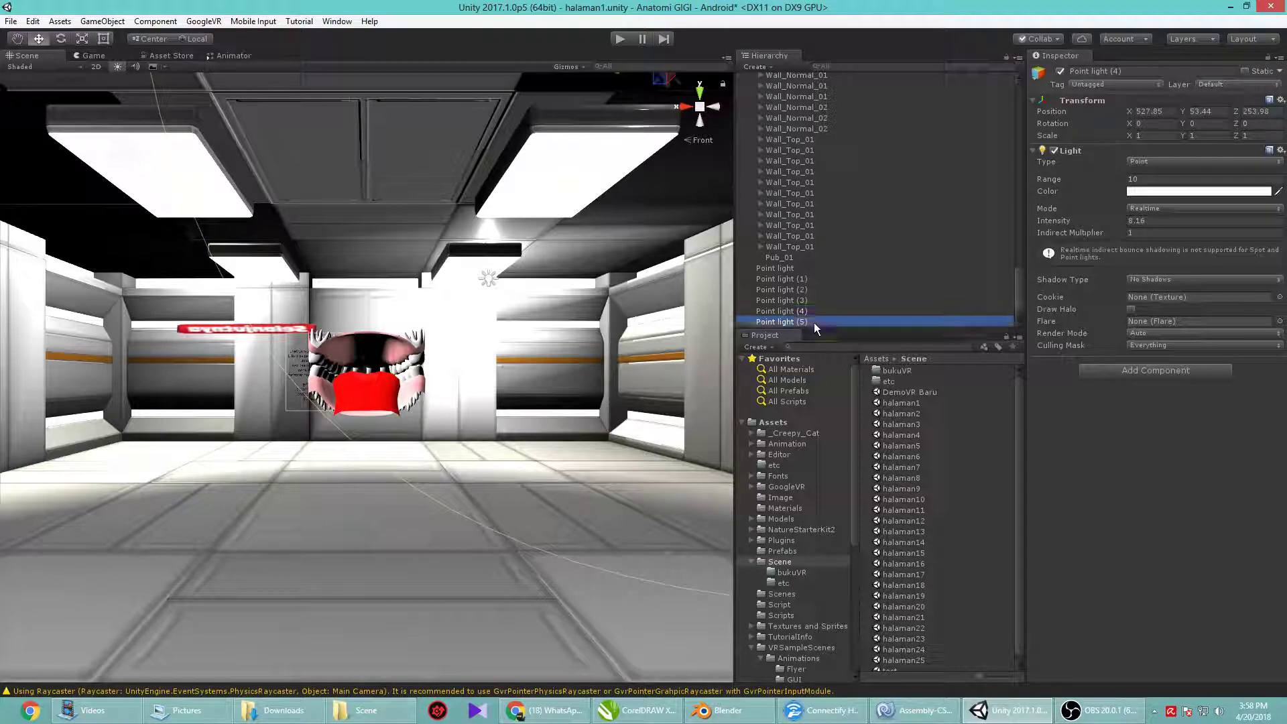
Lower the first Point light to X 539.87, Y 51.52, Z 242.59
click(786, 267)
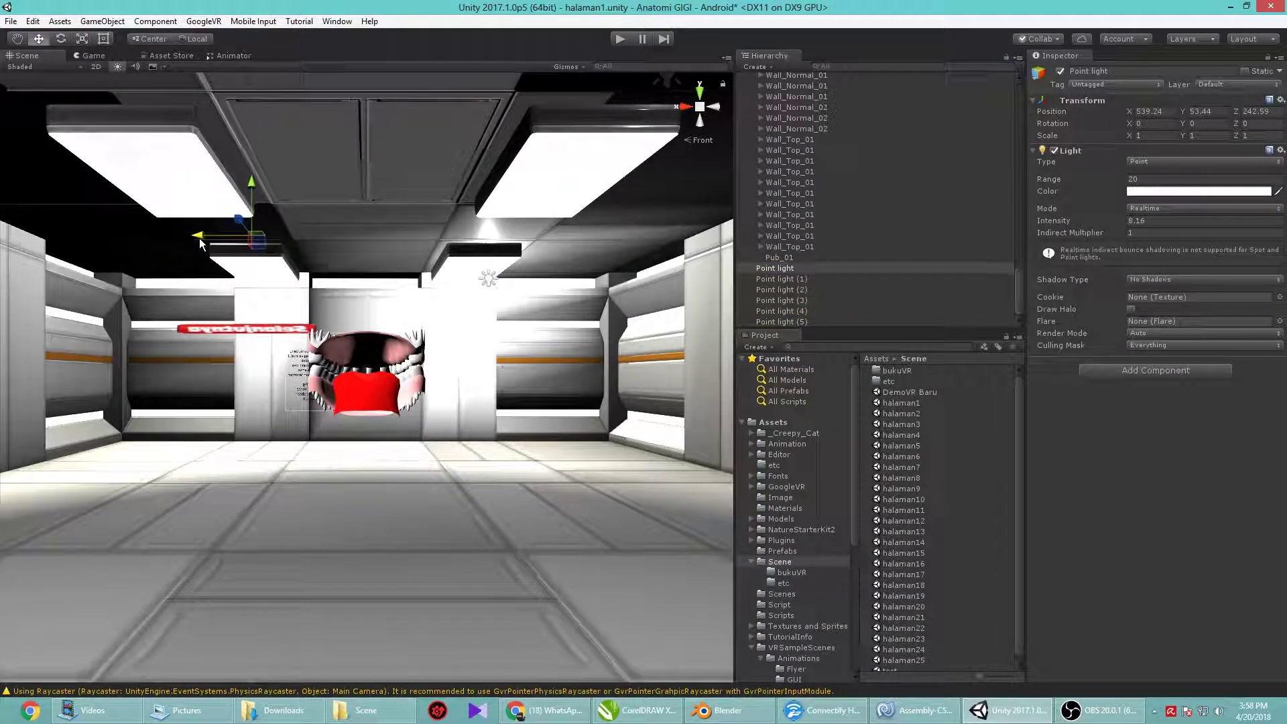
drag(200, 243, 185, 242)
drag(238, 186, 250, 235)
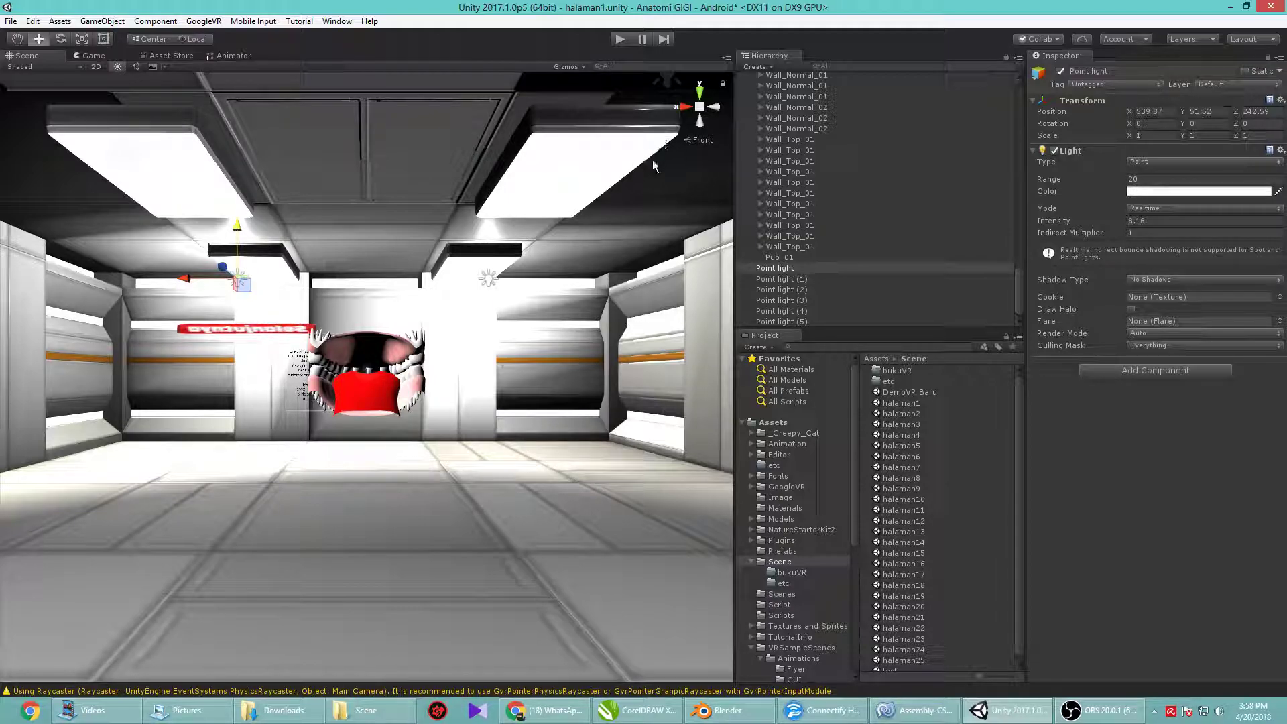
click(688, 107)
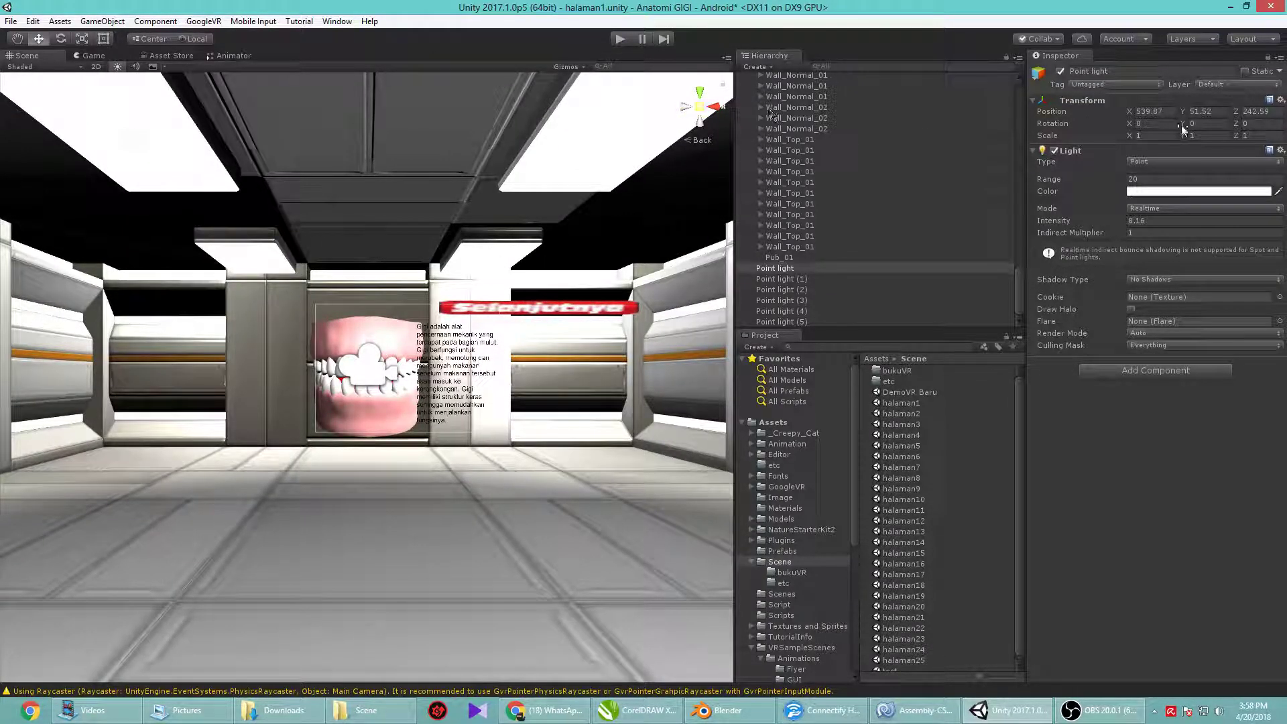
Set the first Point light's range to 15 and check the ranges of Point lights (1) to (4)
click(1147, 180)
text(15)
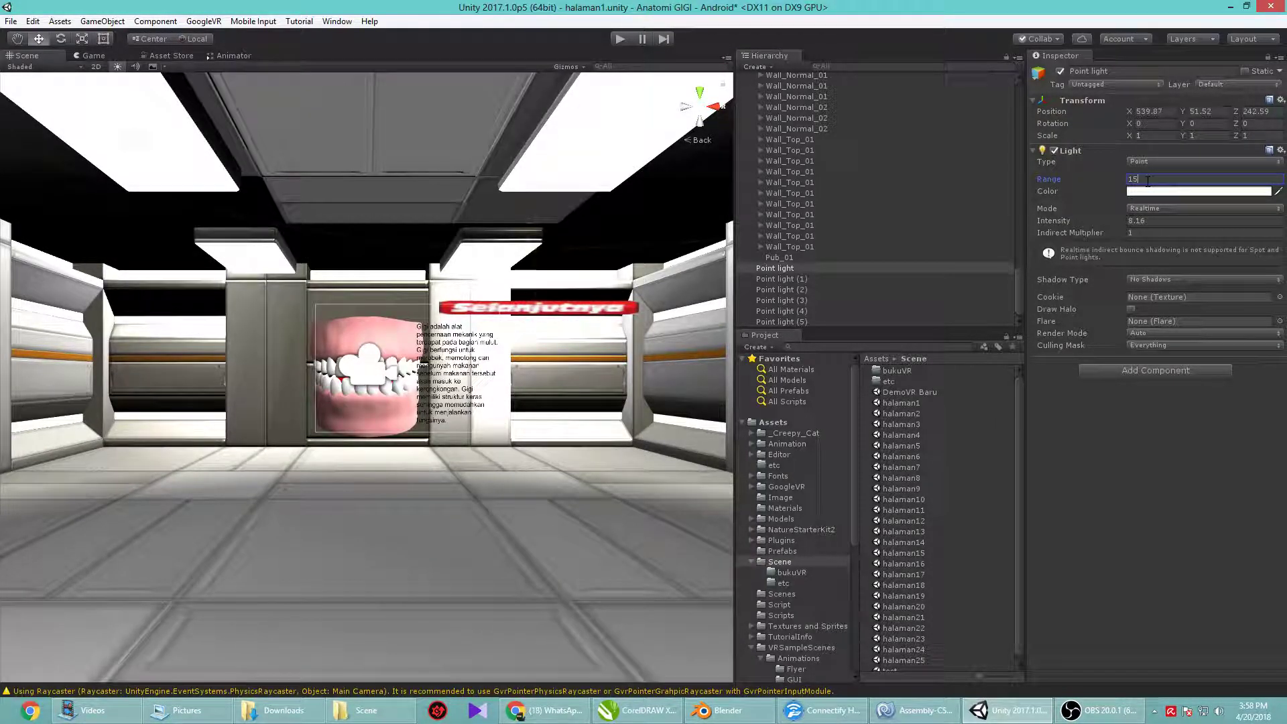
click(811, 277)
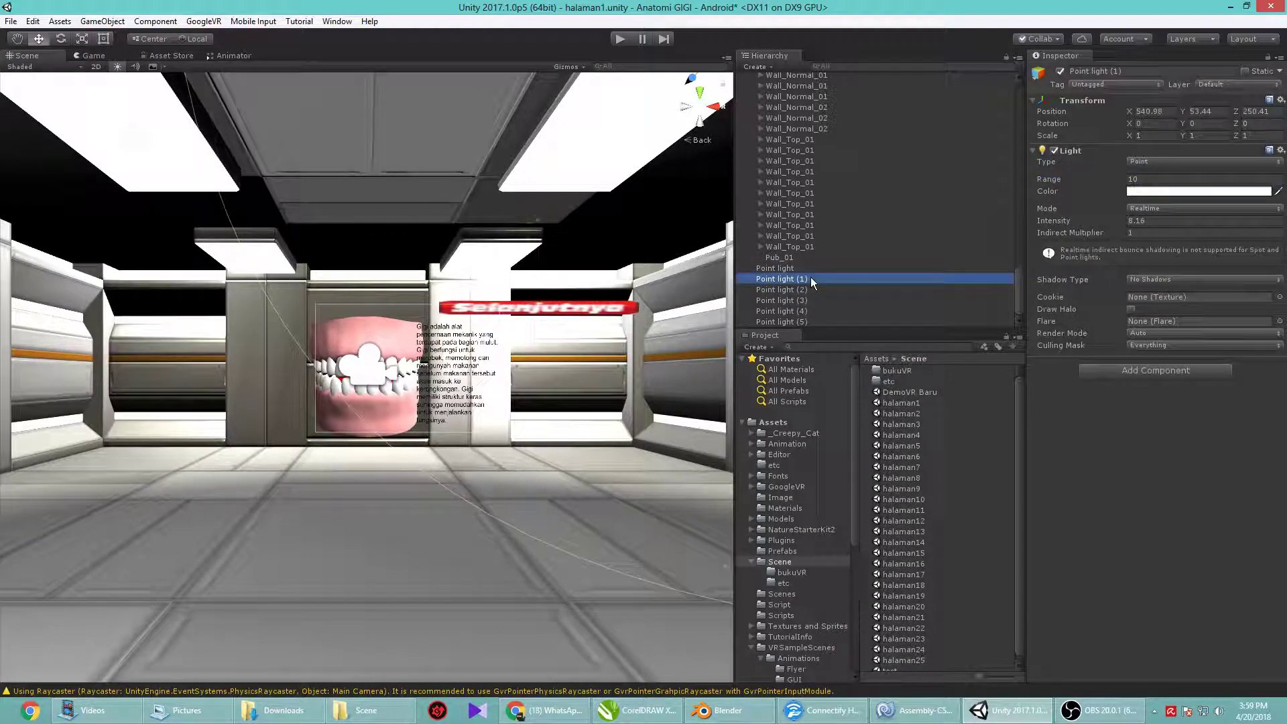
click(683, 85)
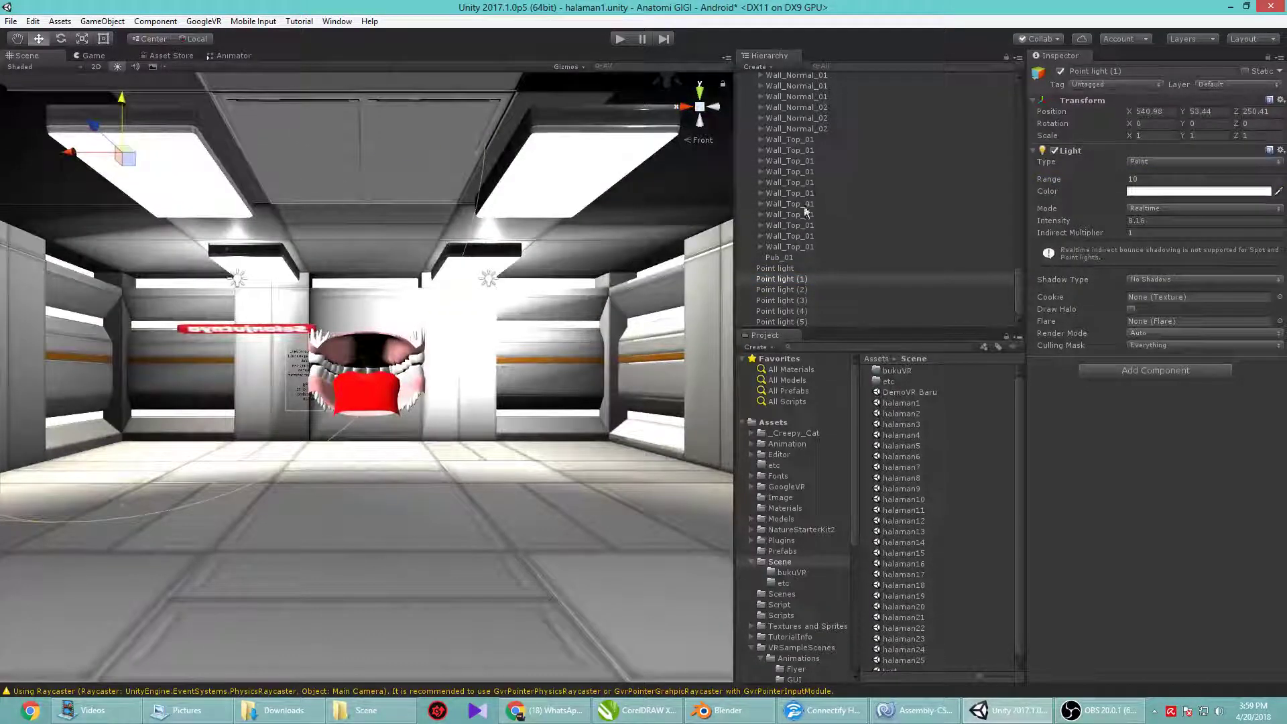
click(805, 286)
click(809, 300)
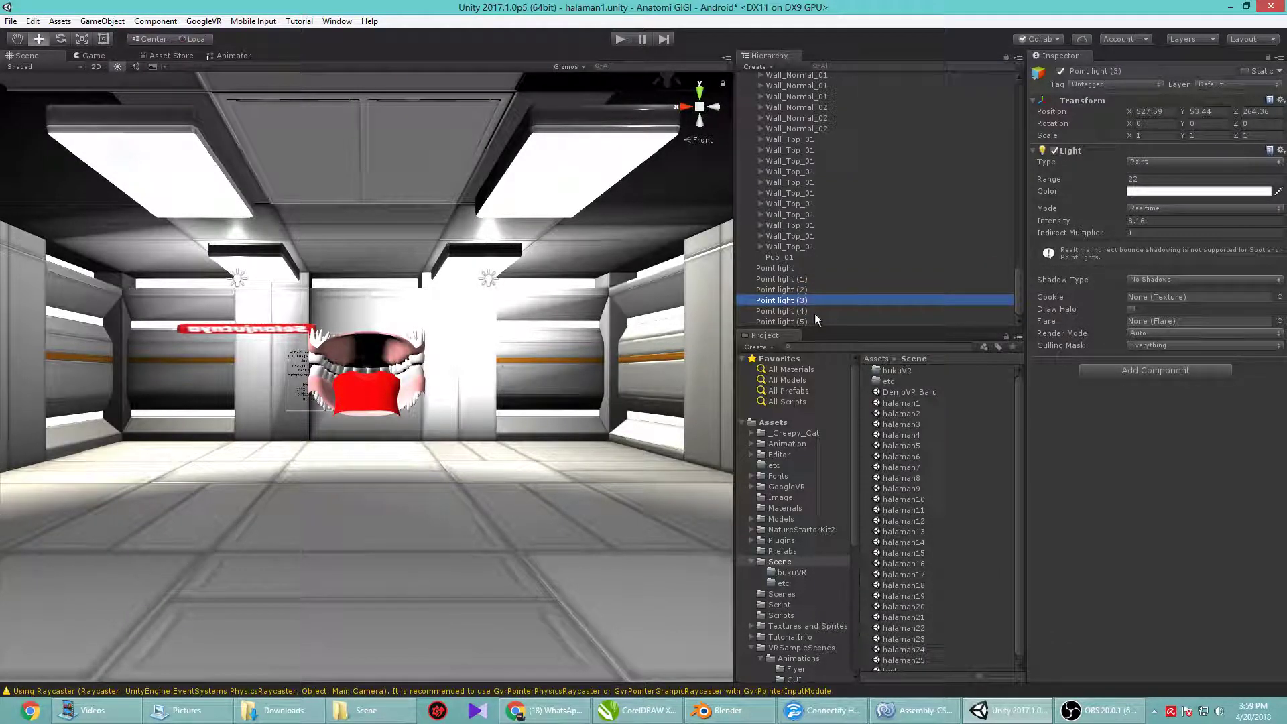
click(814, 313)
Set Point light (5)'s range to 15 and run a quick play-mode preview
click(806, 322)
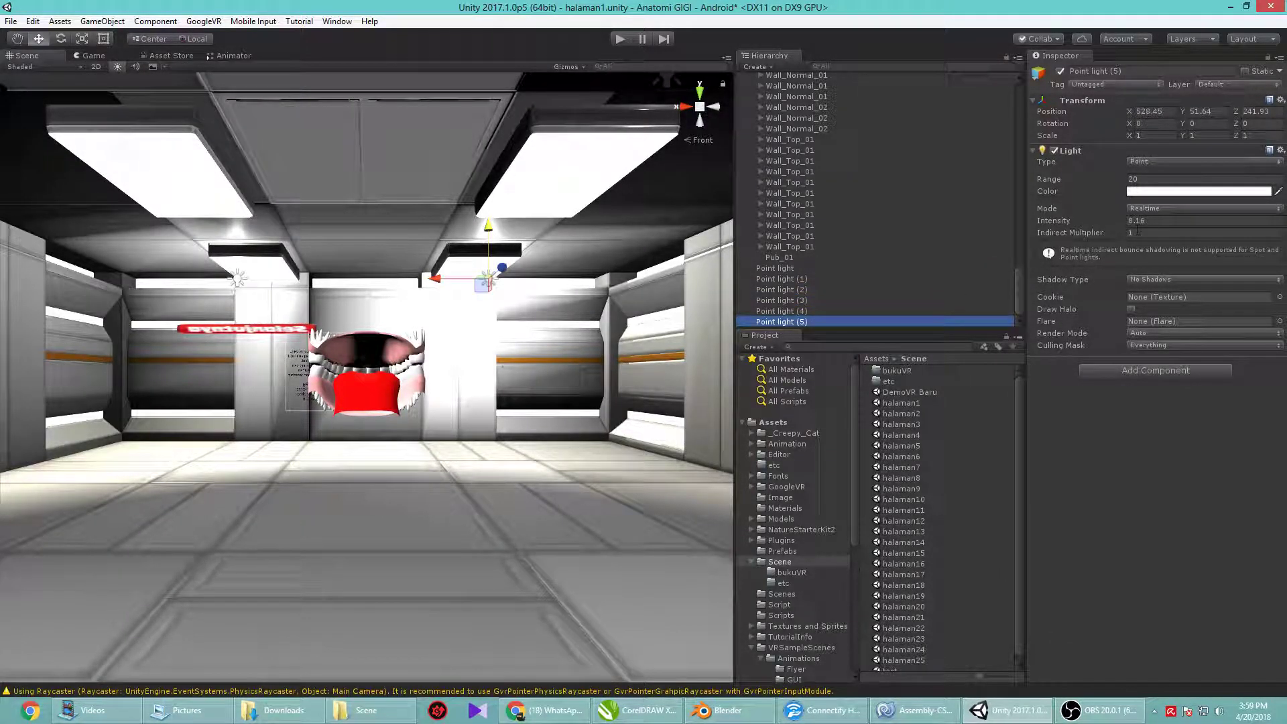
click(1141, 180)
text(1)
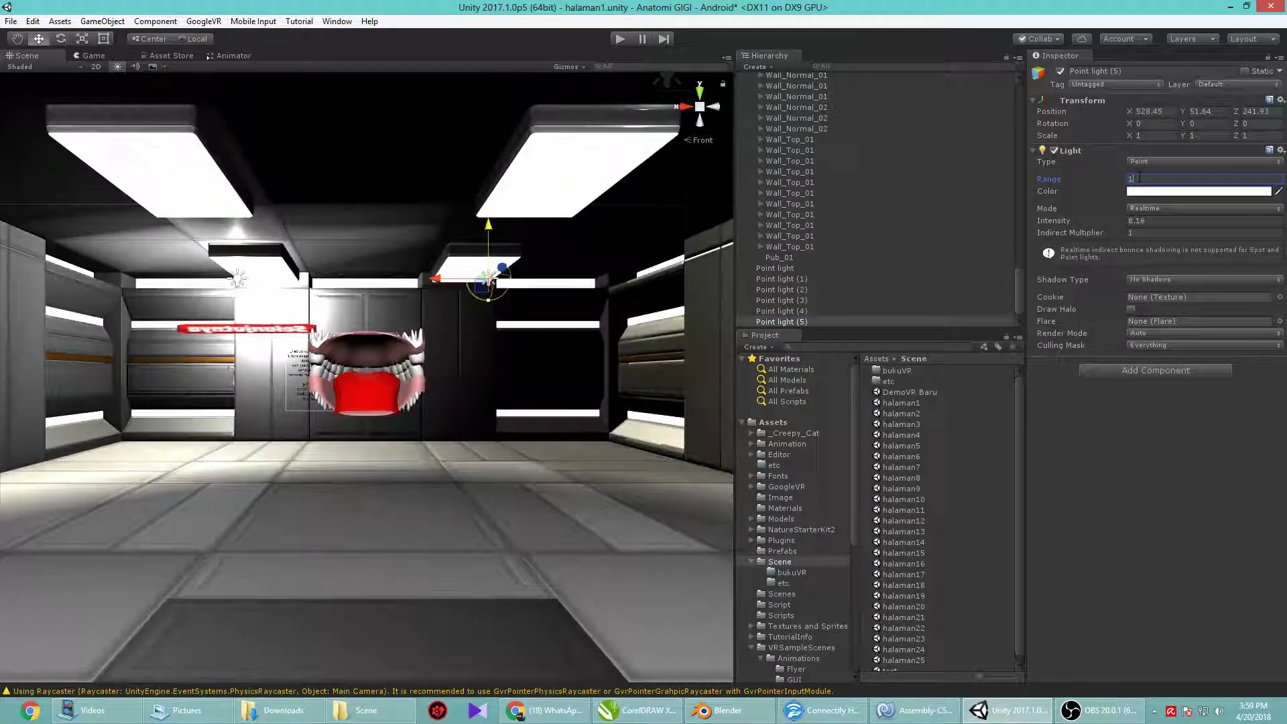
text(5)
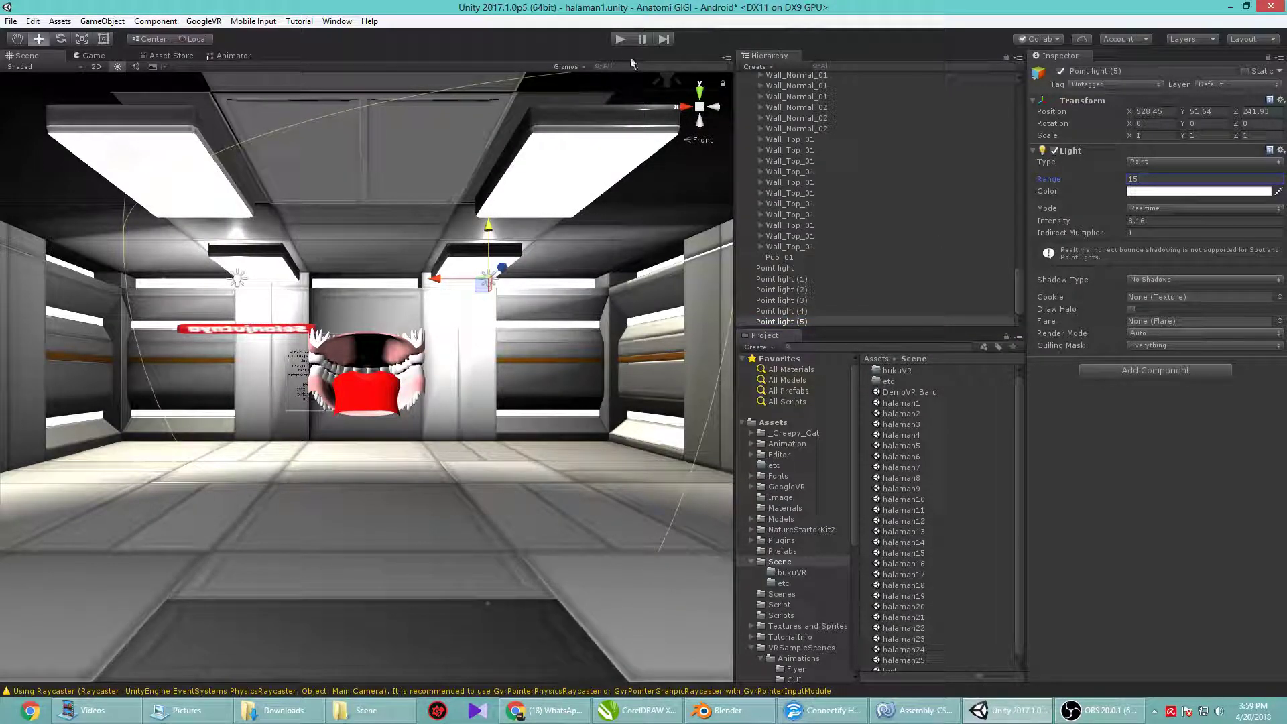
click(621, 40)
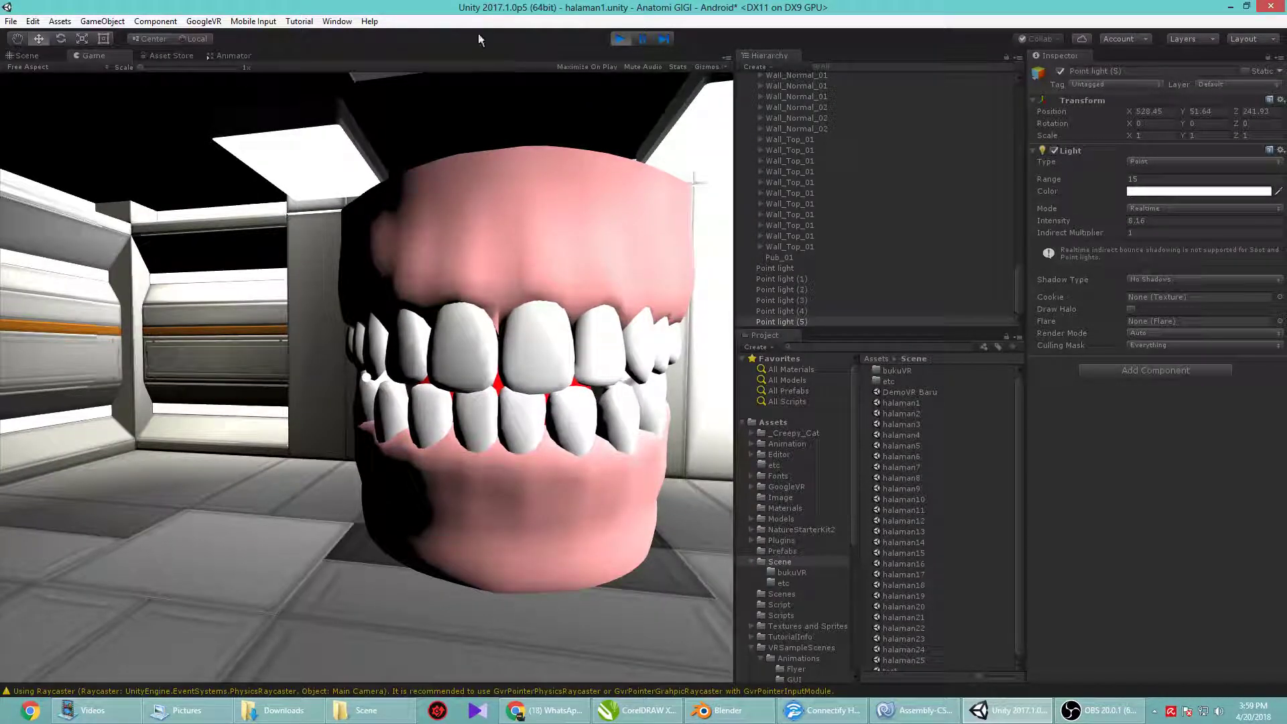
click(622, 40)
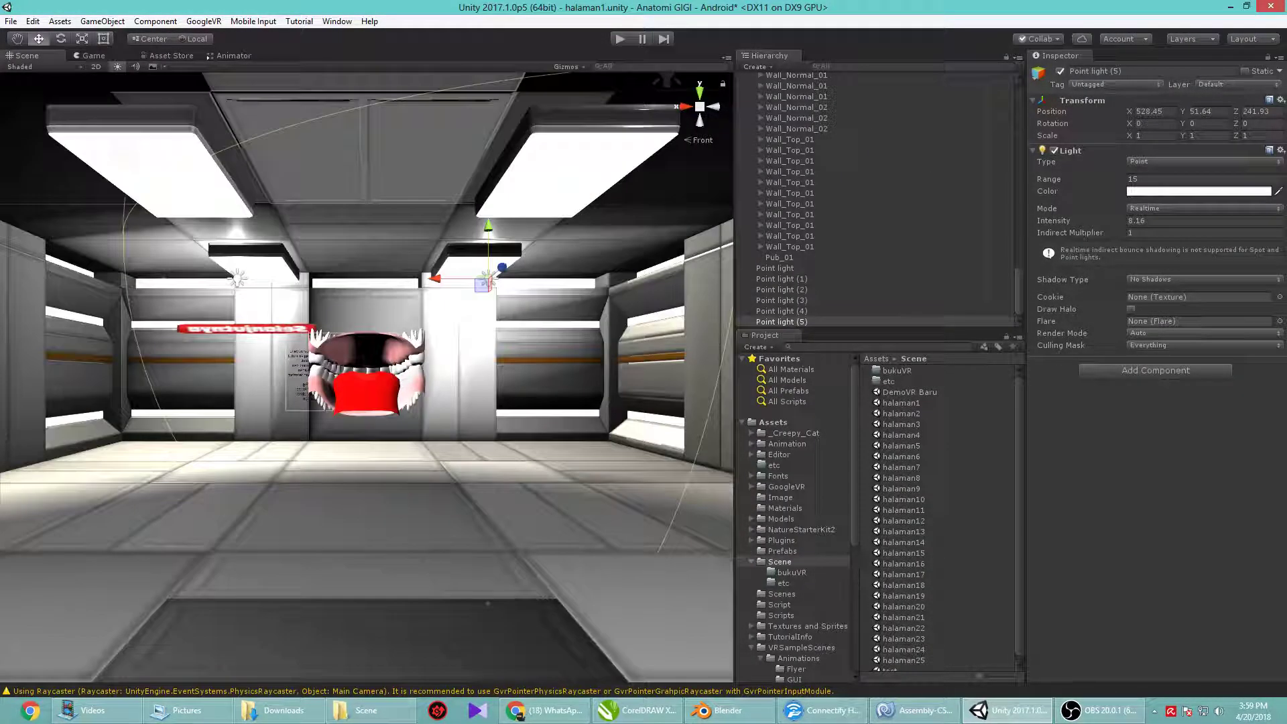
click(1142, 179)
Restore Point light (5)'s range to 20 and run another play-mode preview of the teeth model
text(20)
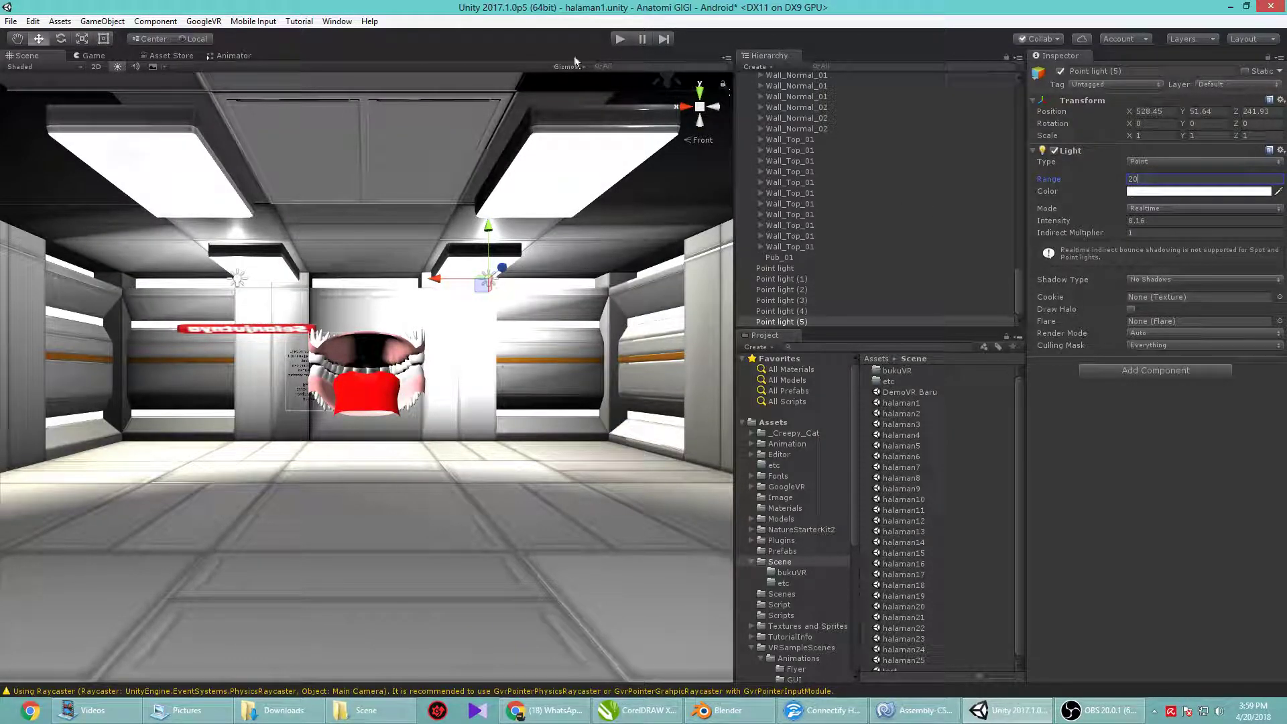
click(618, 41)
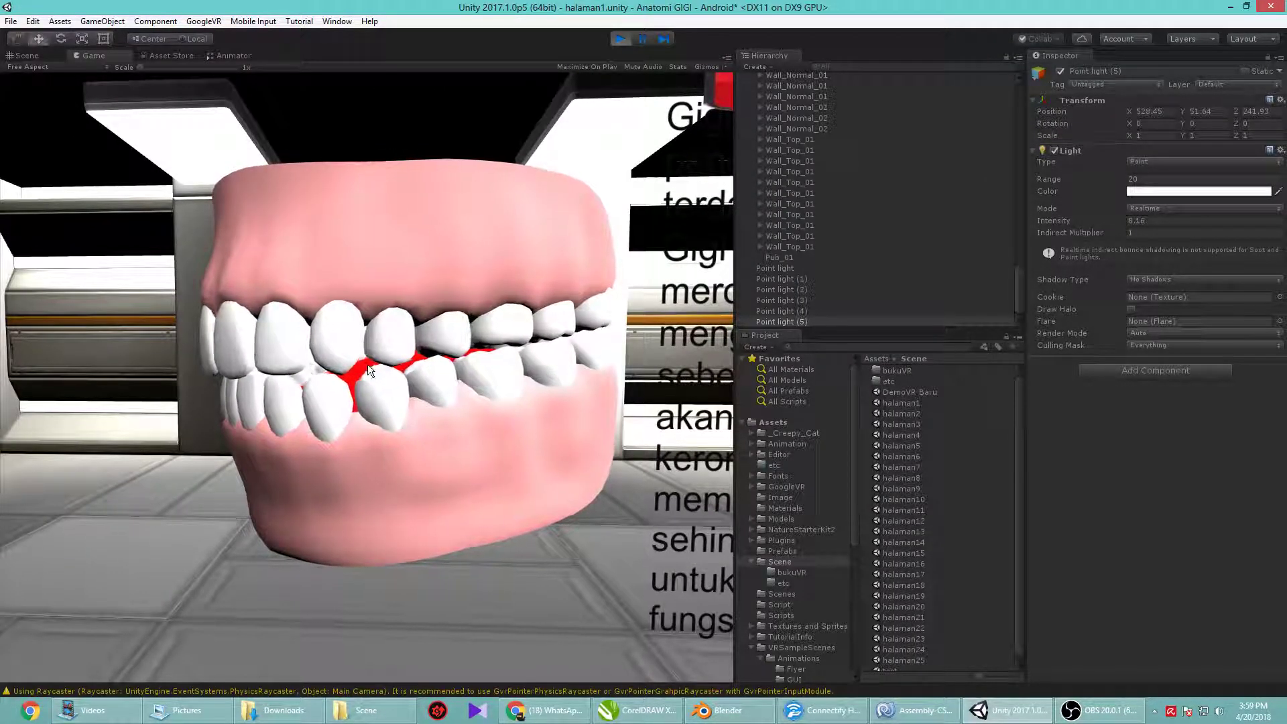
click(623, 37)
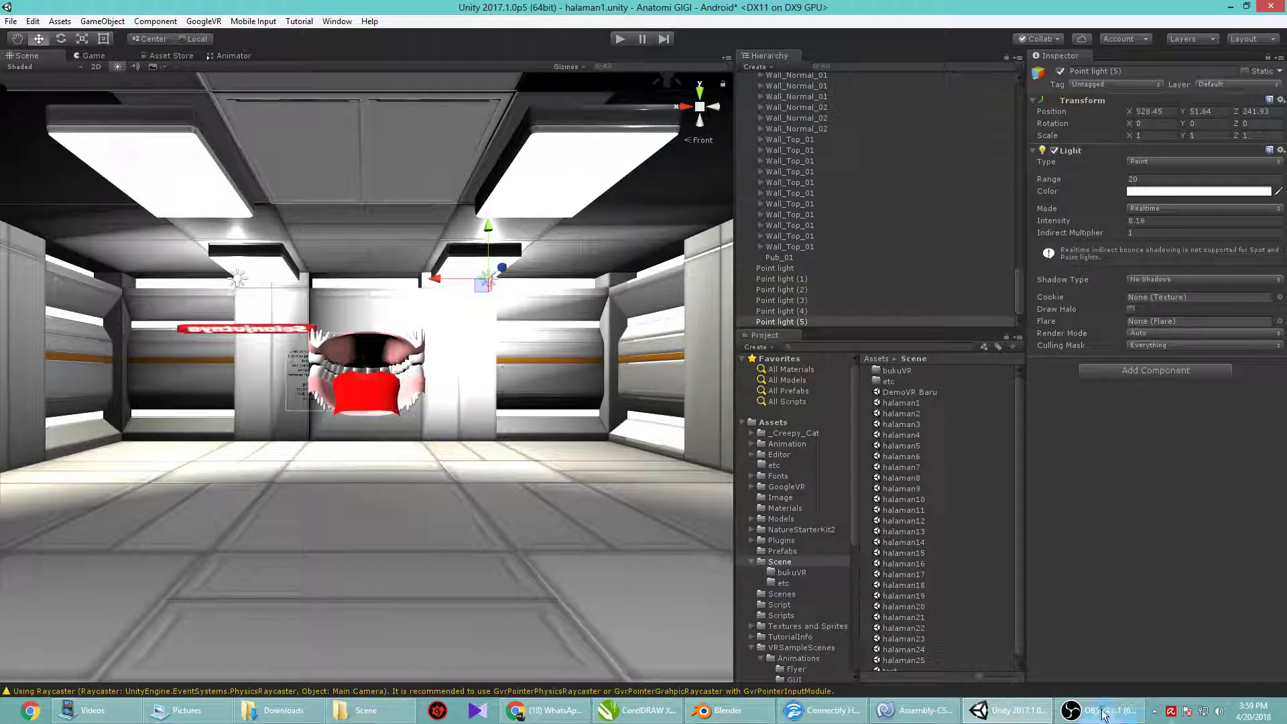
View the room from the side and back, zoom on the teeth panel, then switch to OBS Studio
click(693, 108)
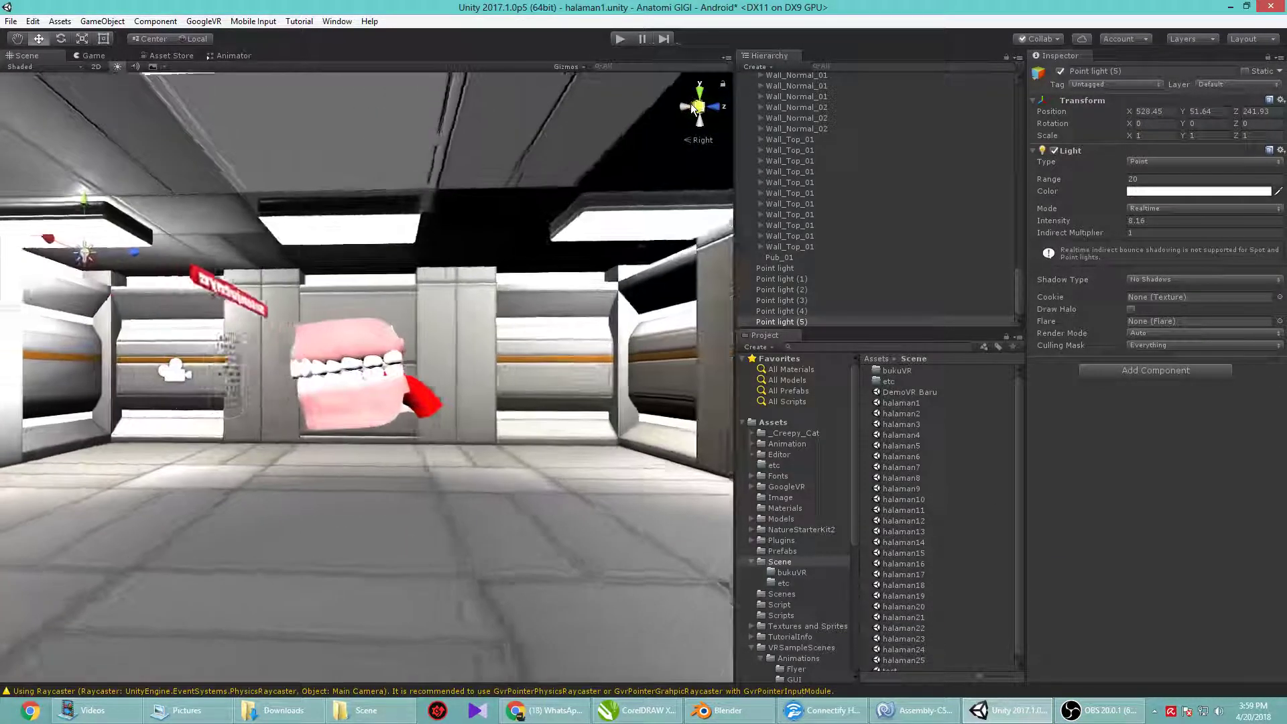
click(694, 108)
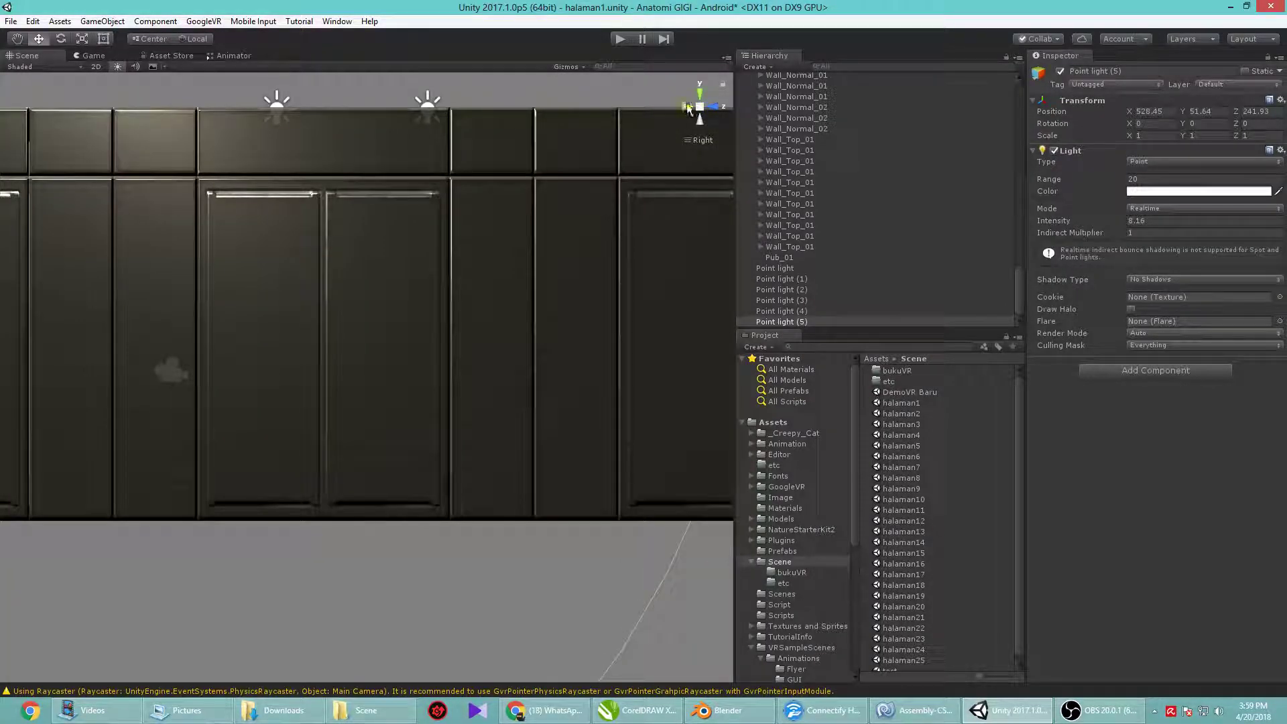
click(691, 105)
click(687, 107)
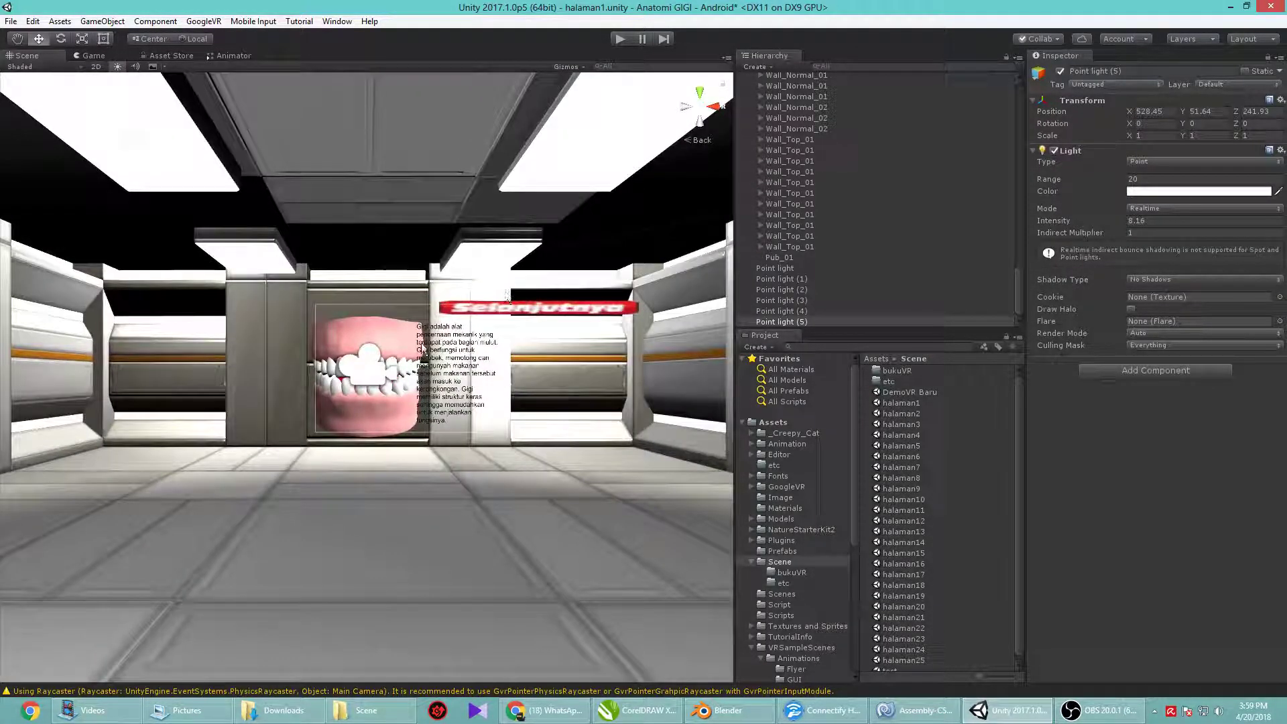
scroll(343, 367, up, 2)
scroll(348, 373, up, 2)
scroll(362, 384, up, 2)
scroll(363, 384, down, 1)
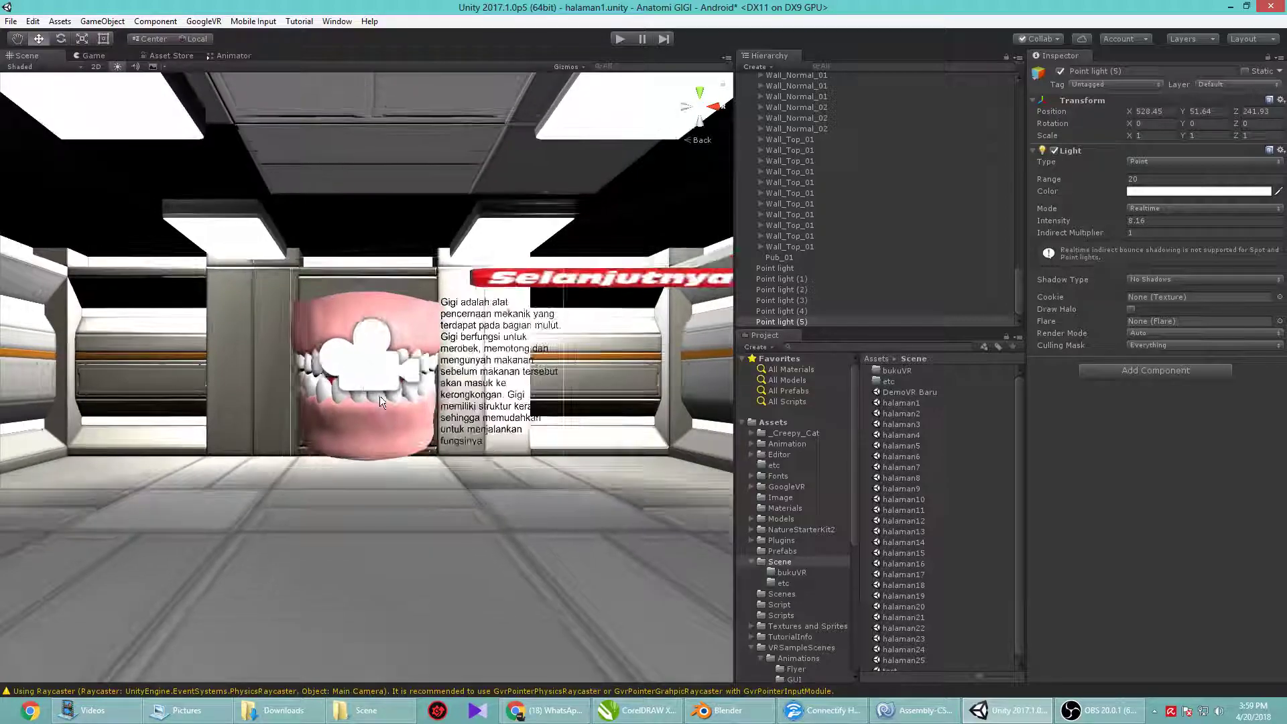
click(1099, 716)
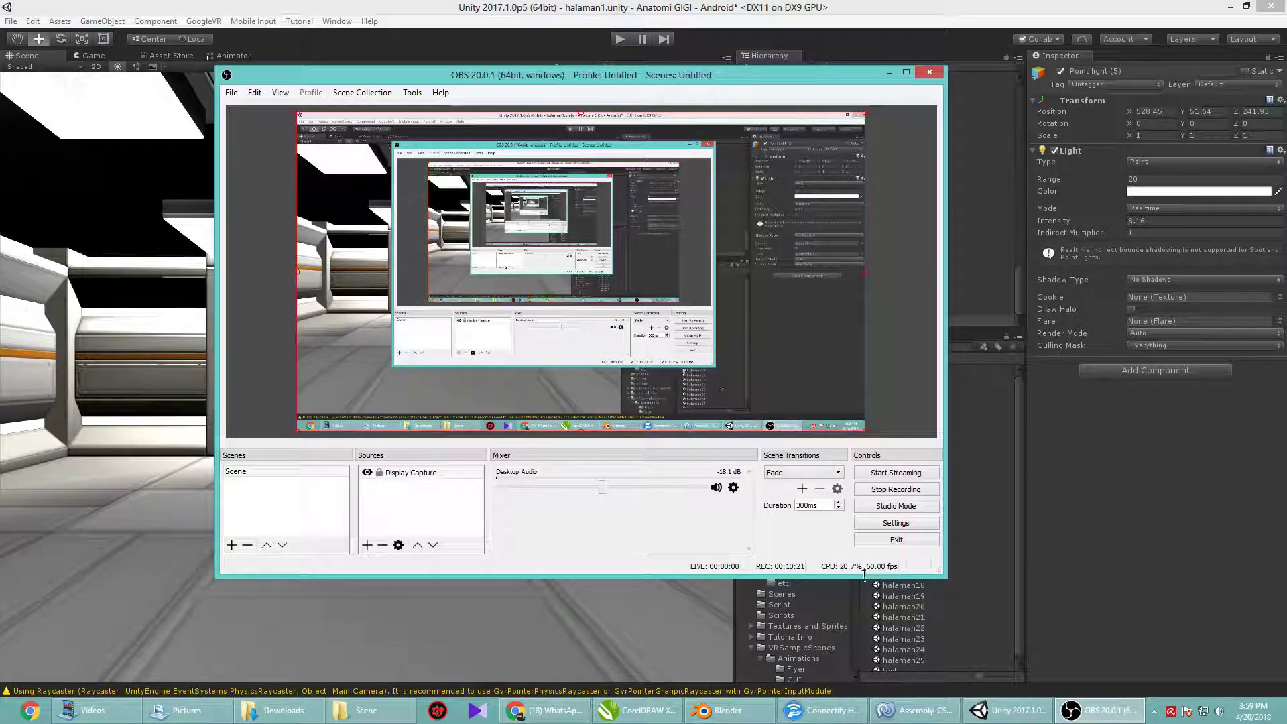